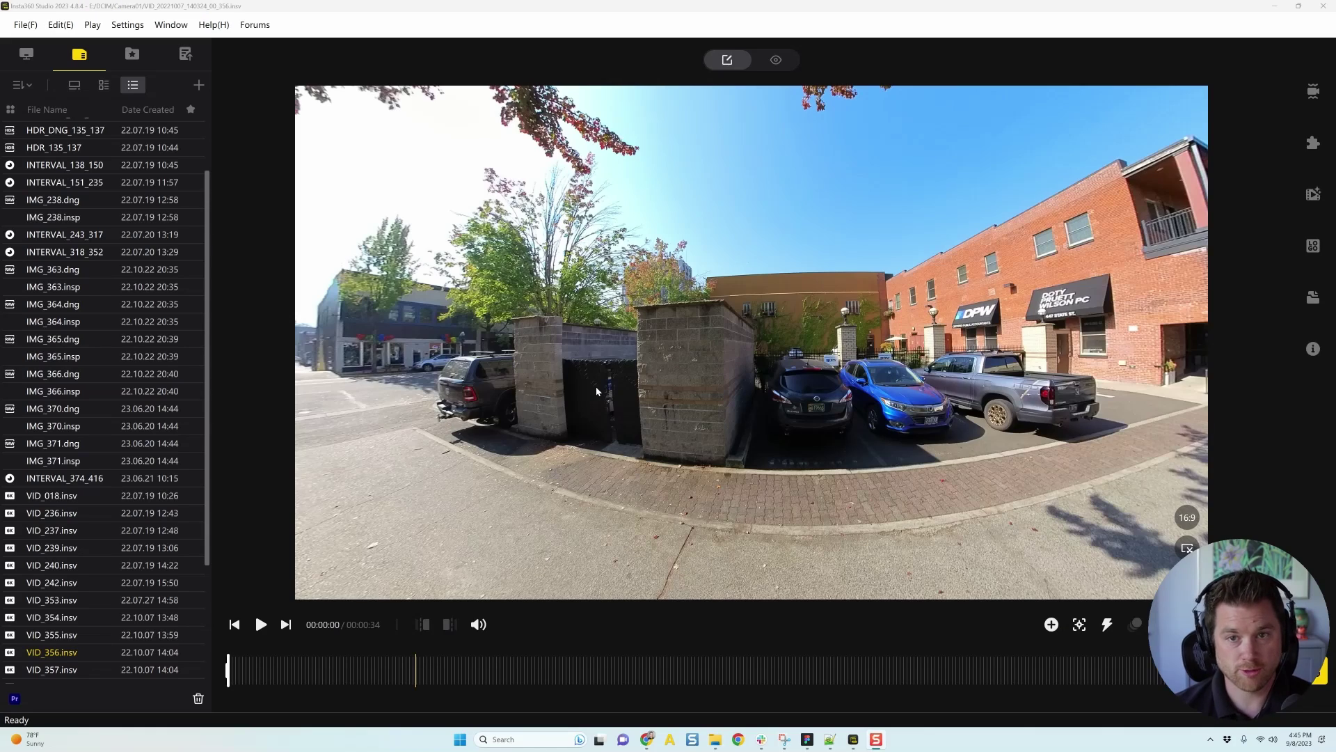
Play the VID_356.insv clip from near its start with the sound muted, pausing at the view down the alley
click(265, 672)
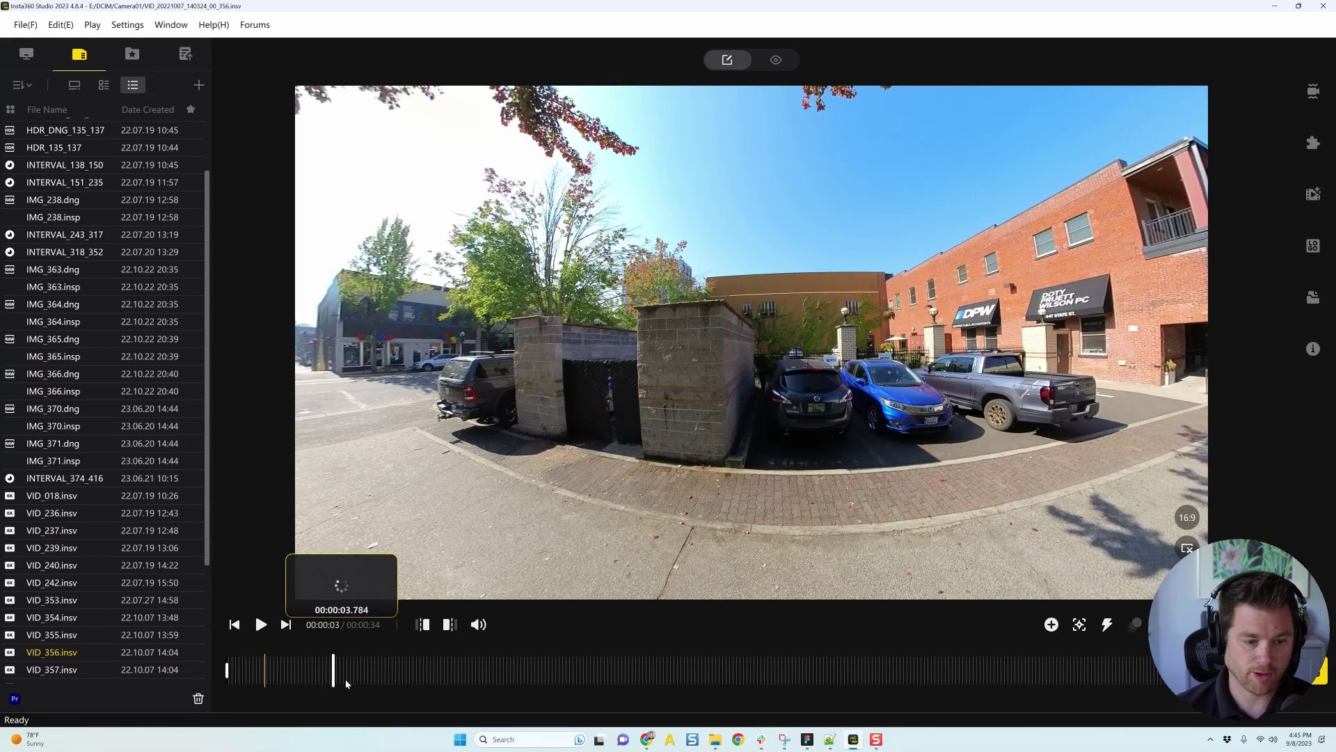
click(341, 678)
key(space)
click(478, 624)
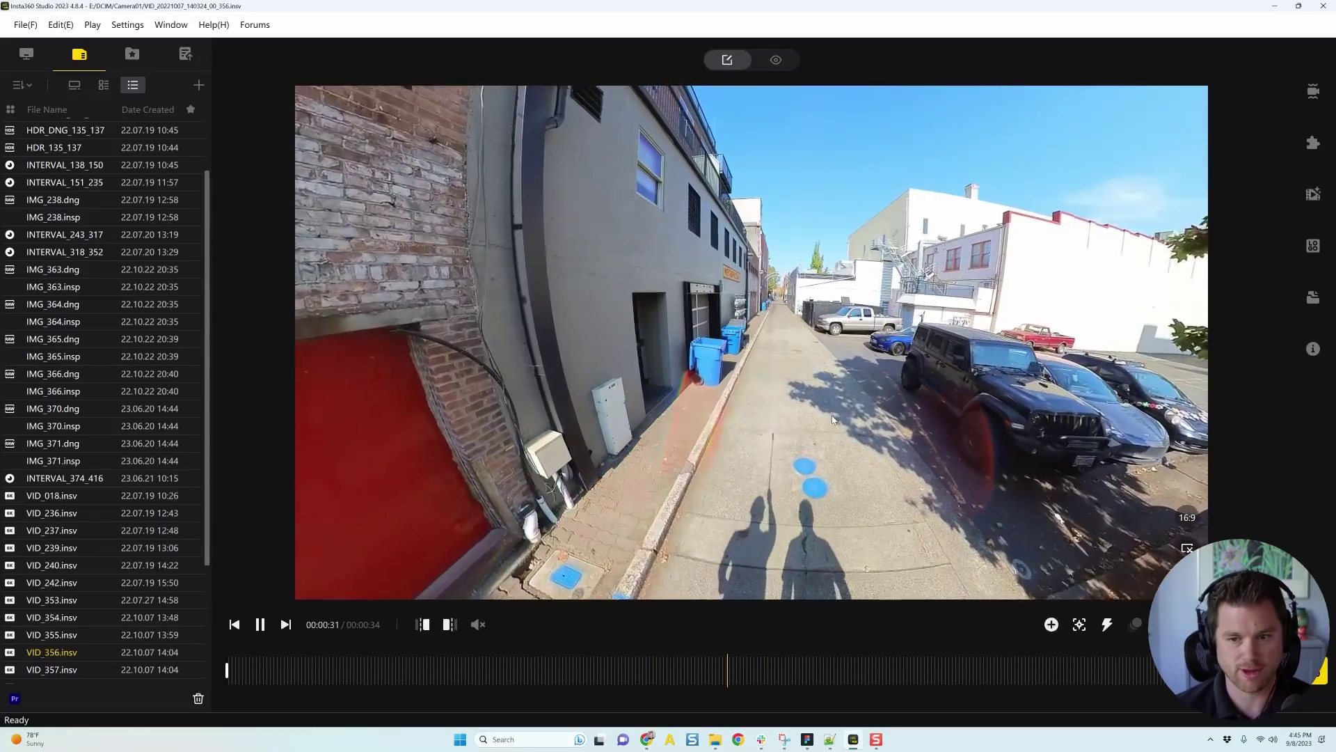
key(space)
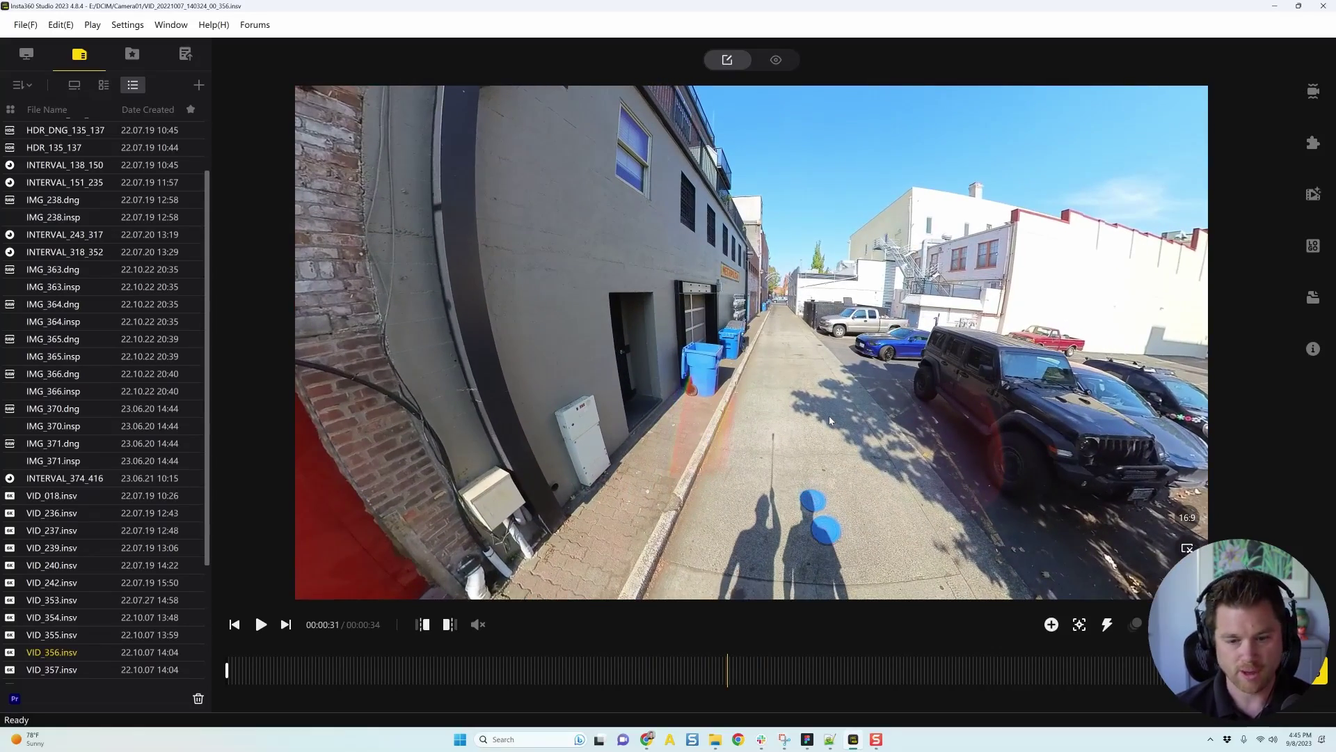
Jump to a later point in the 360 clip and look around the alley in several directions while playing and pausing it
click(943, 670)
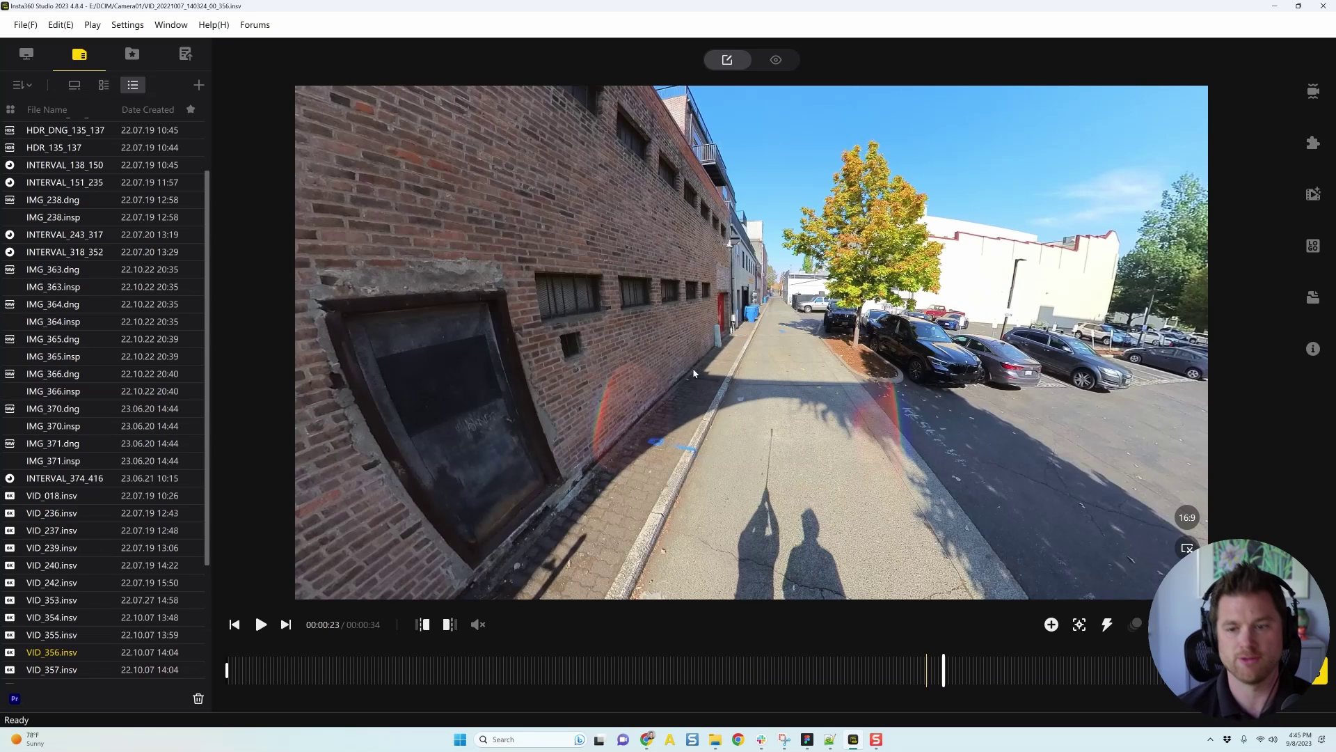
drag(903, 375, 835, 331)
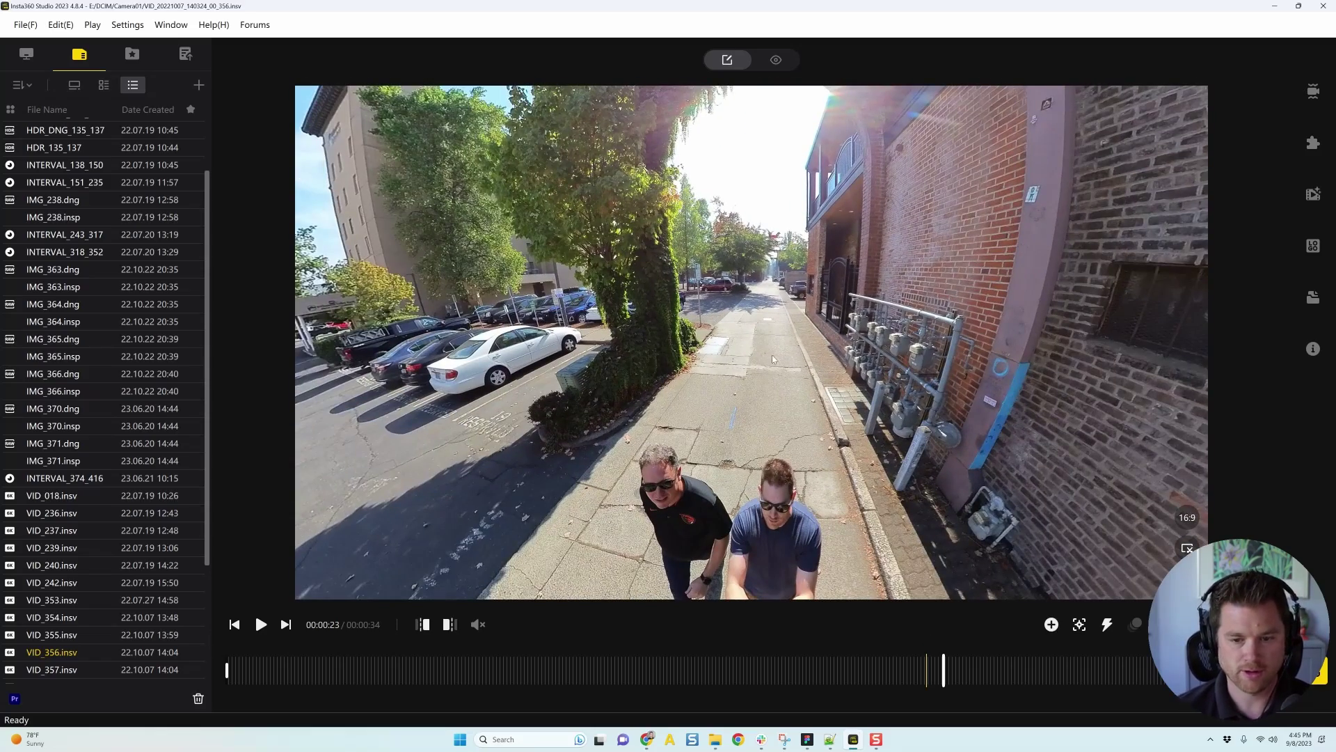
key(space)
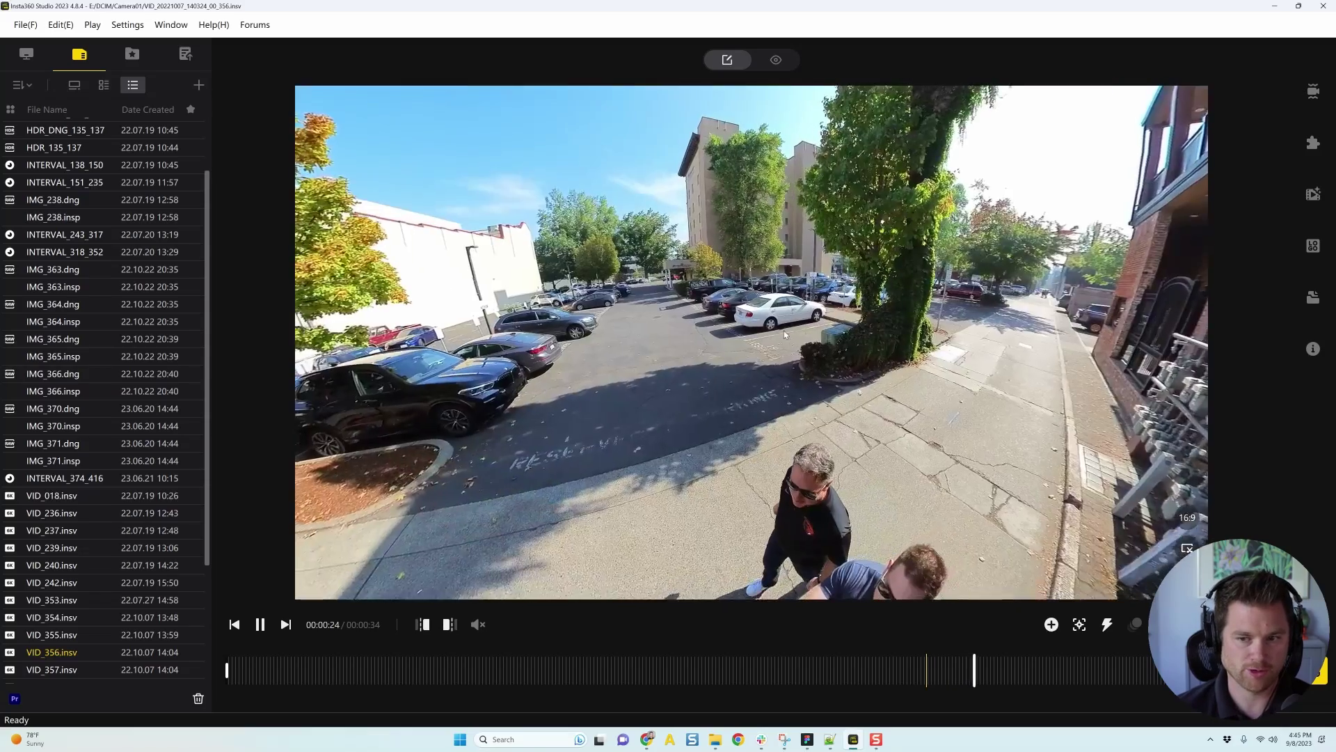
drag(784, 335, 655, 365)
key(space)
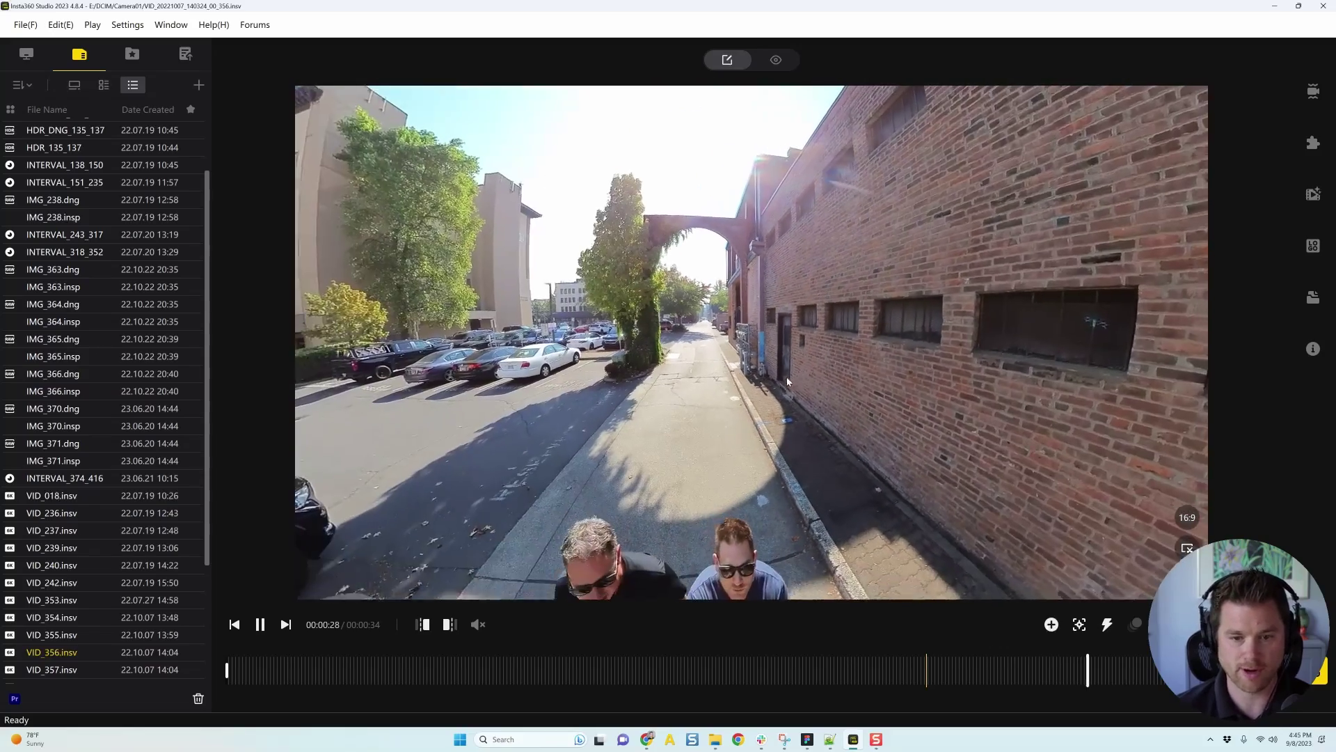
key(space)
drag(613, 355, 731, 336)
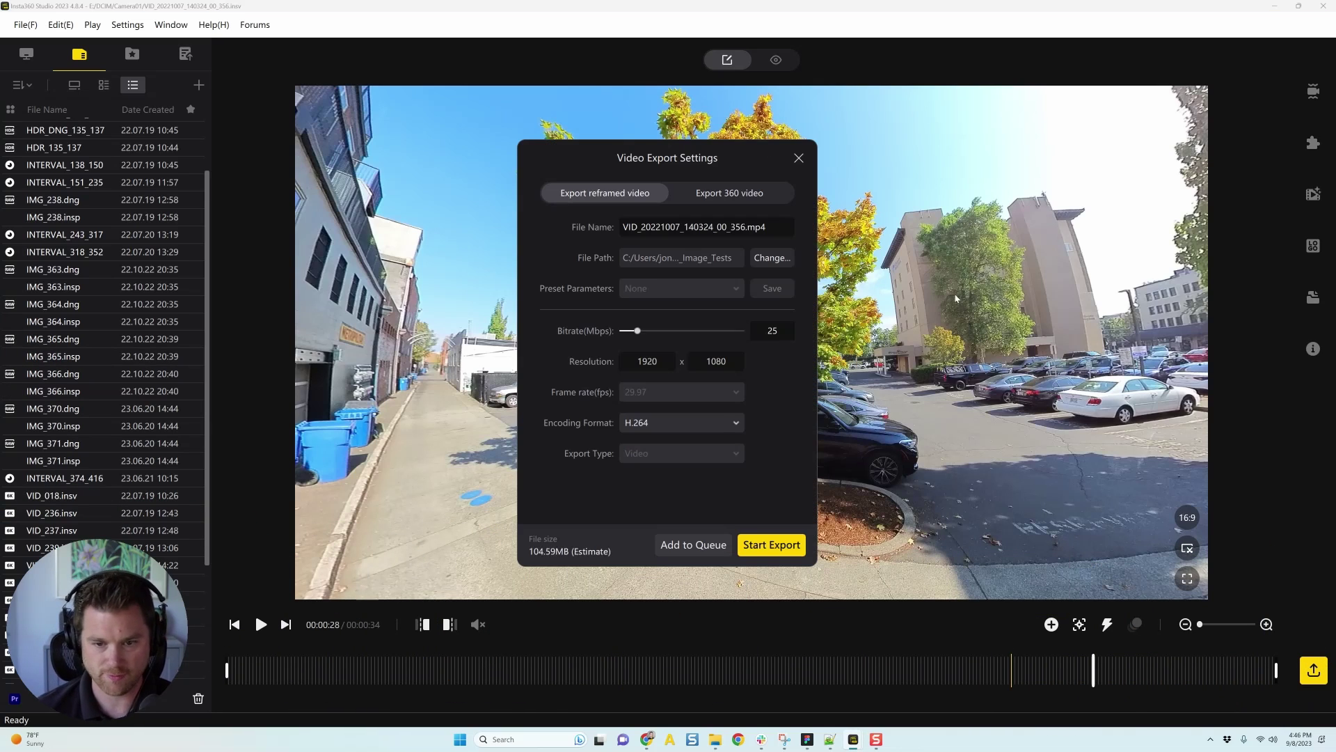
Set the video export type to Export 360 video
click(717, 194)
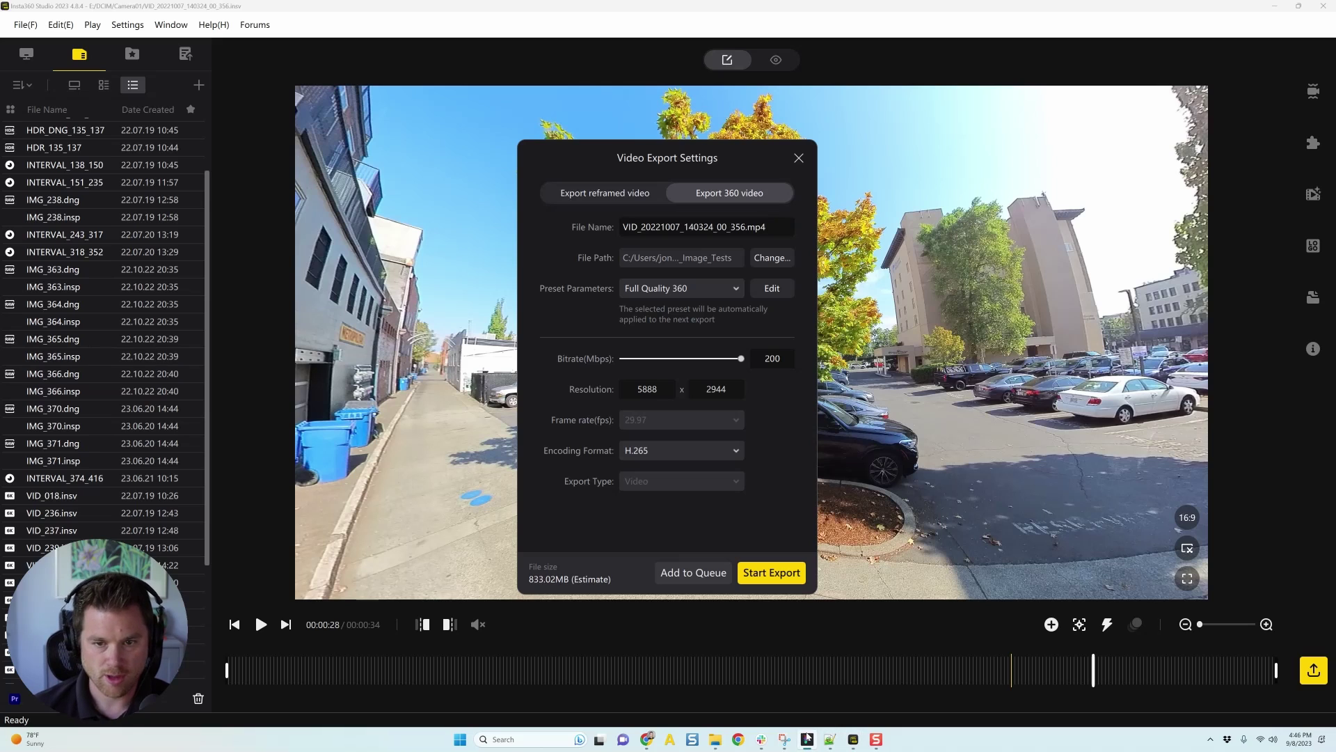
Switch to Figma and draw two parallel horizontal bars about 1249 × 30, one above the other, as the alley's walls
key(alt+Tab)
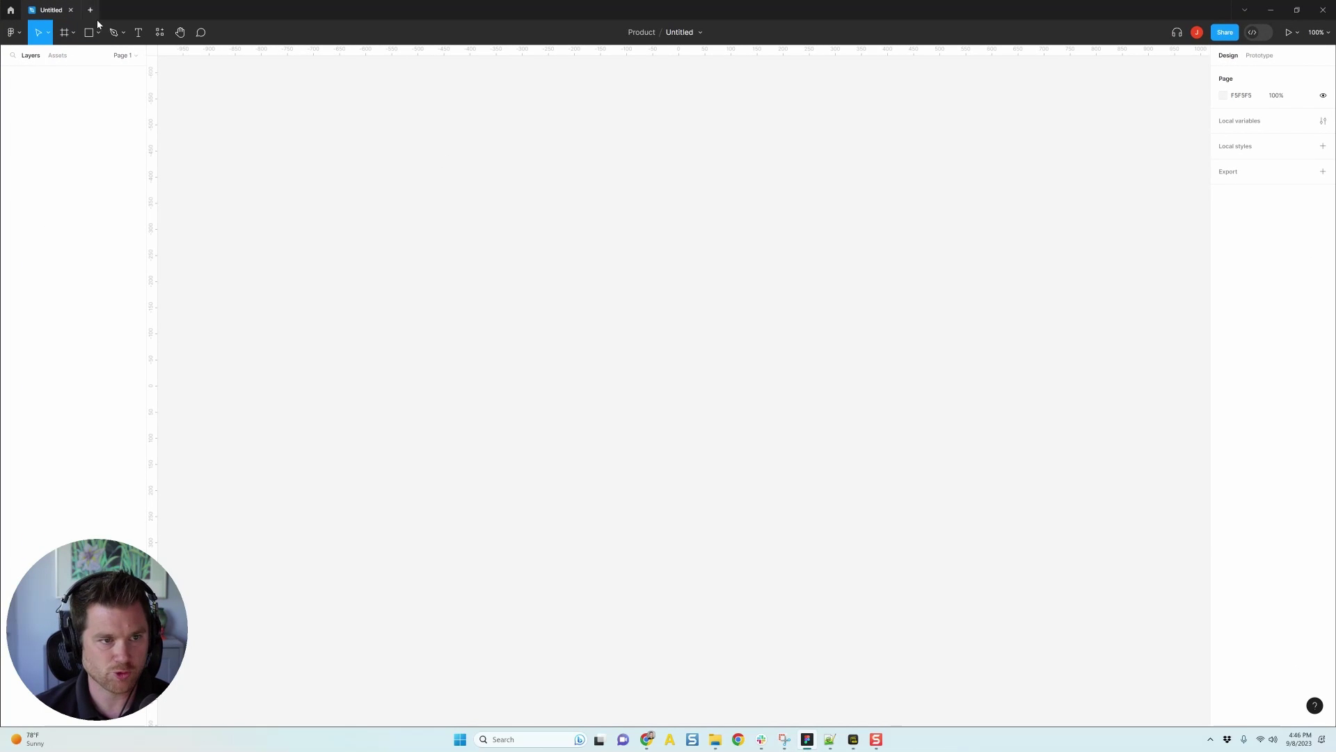
click(99, 34)
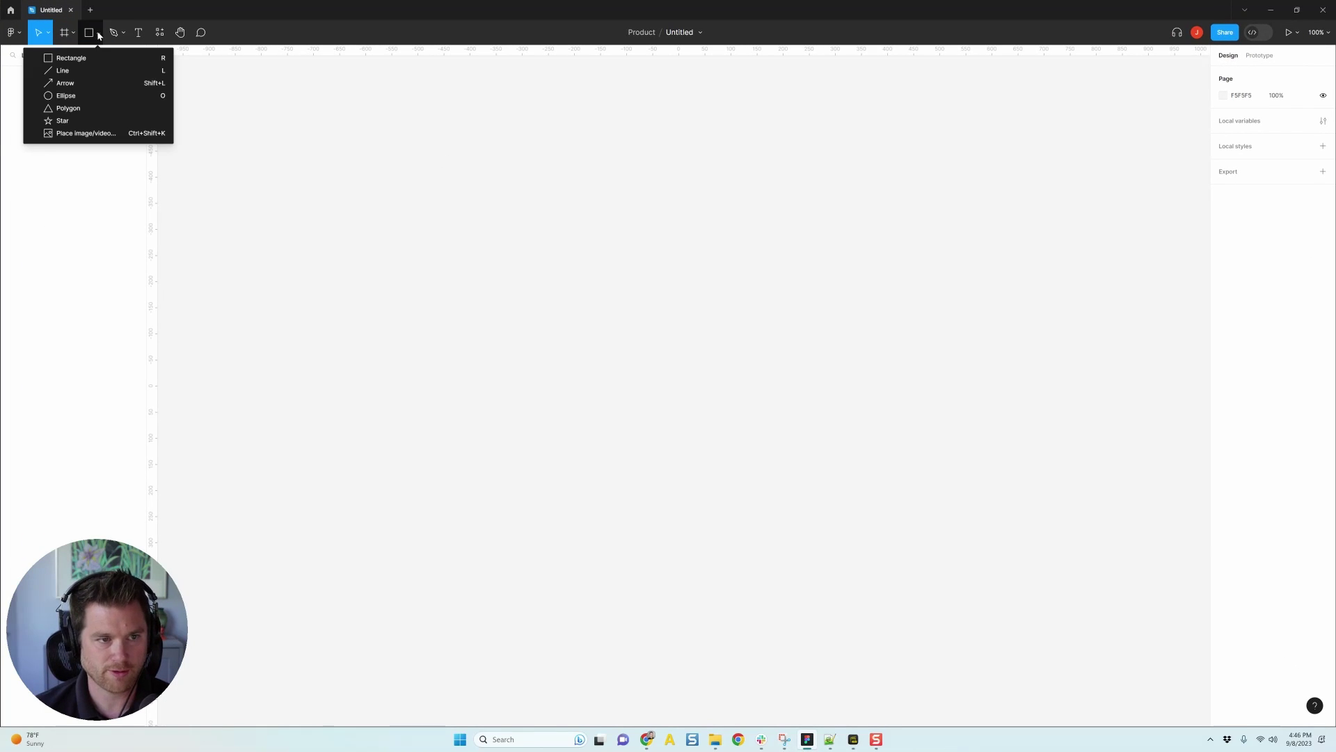
click(80, 57)
mouse_move(290, 170)
mouse_down()
mouse_move(945, 206)
mouse_move(904, 182)
mouse_move(1028, 220)
mouse_move(984, 480)
mouse_move(948, 218)
mouse_move(967, 391)
mouse_move(944, 449)
mouse_up()
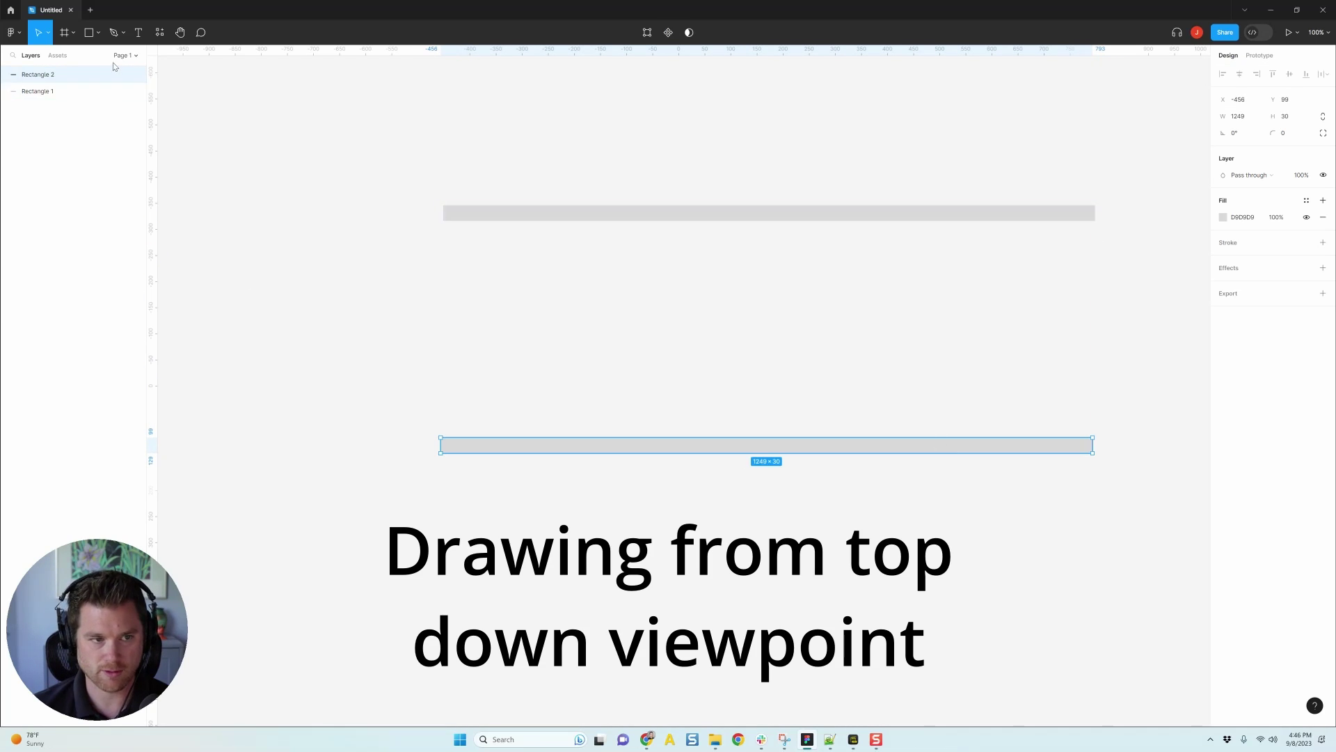
Draw a rightward arrow about 1143 long between the two bars and move it closer to the upper bar
click(98, 32)
click(52, 82)
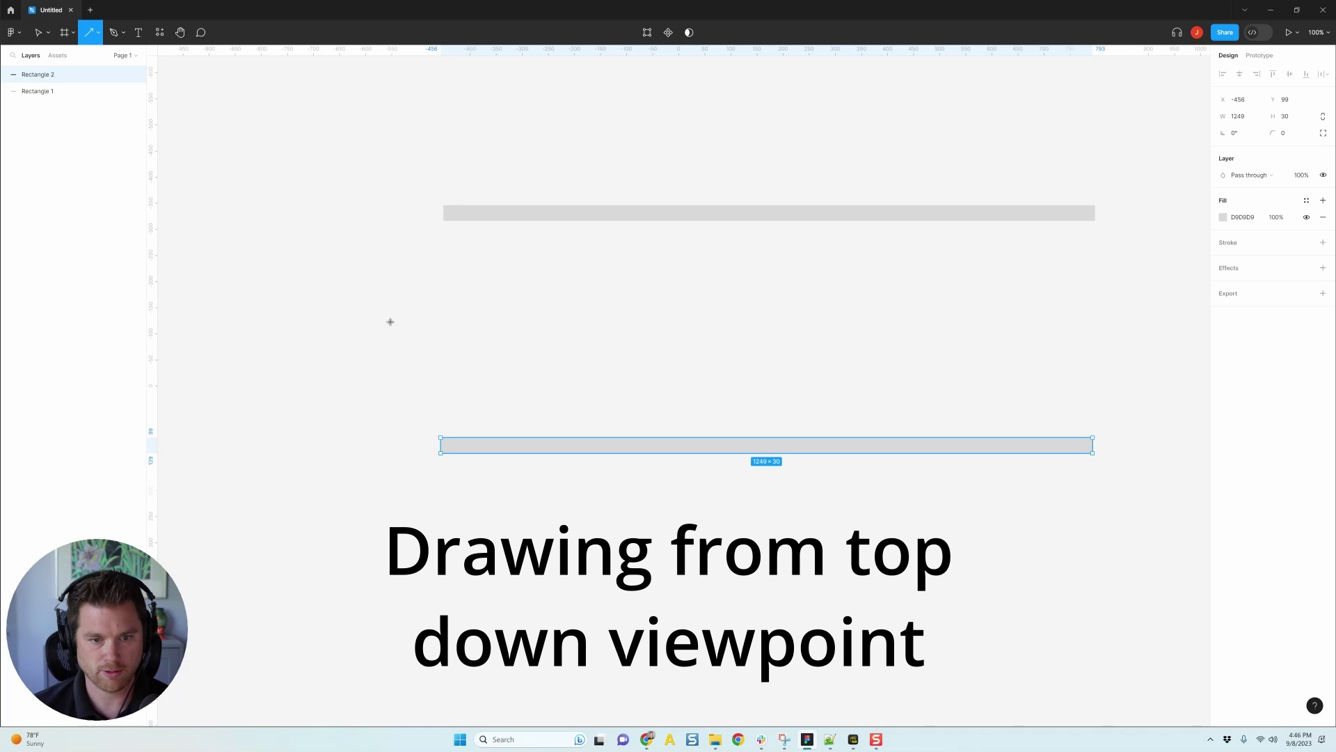
mouse_move(431, 314)
mouse_down()
mouse_move(1028, 315)
mouse_move(964, 337)
mouse_up()
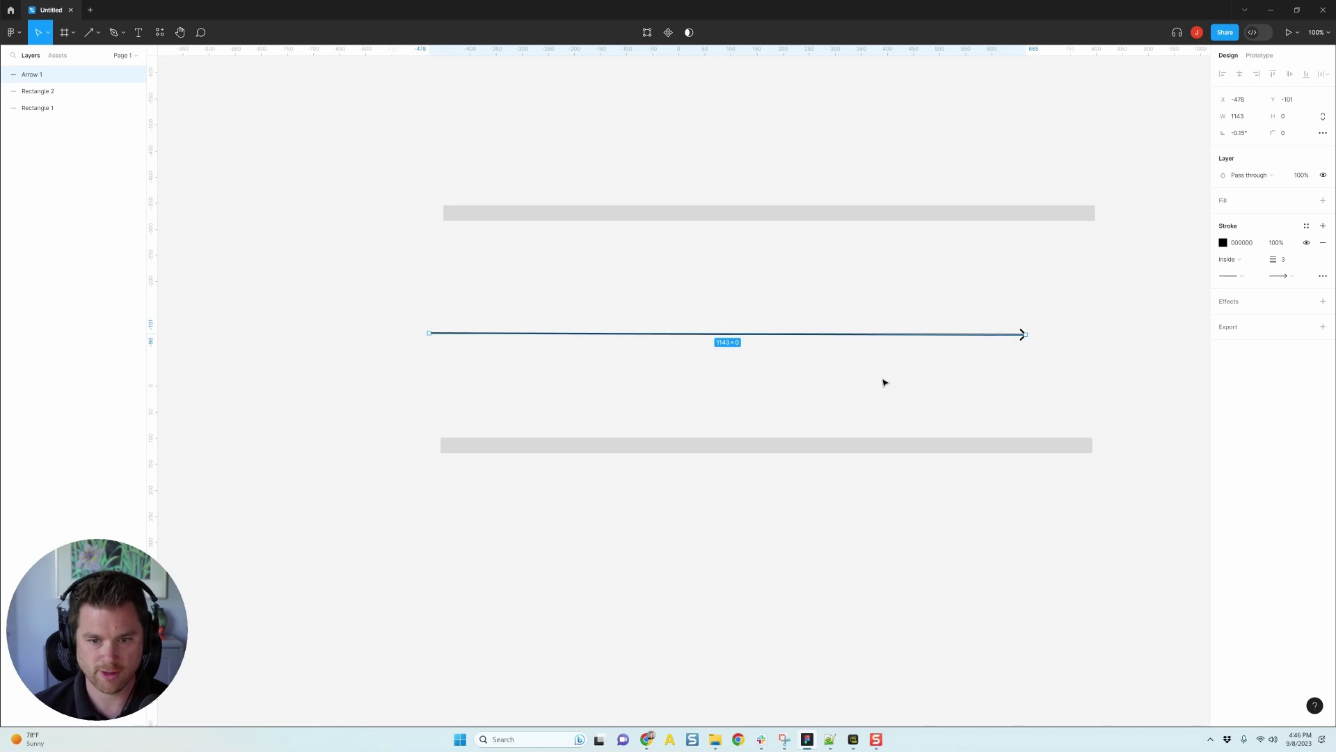
click(774, 445)
click(647, 568)
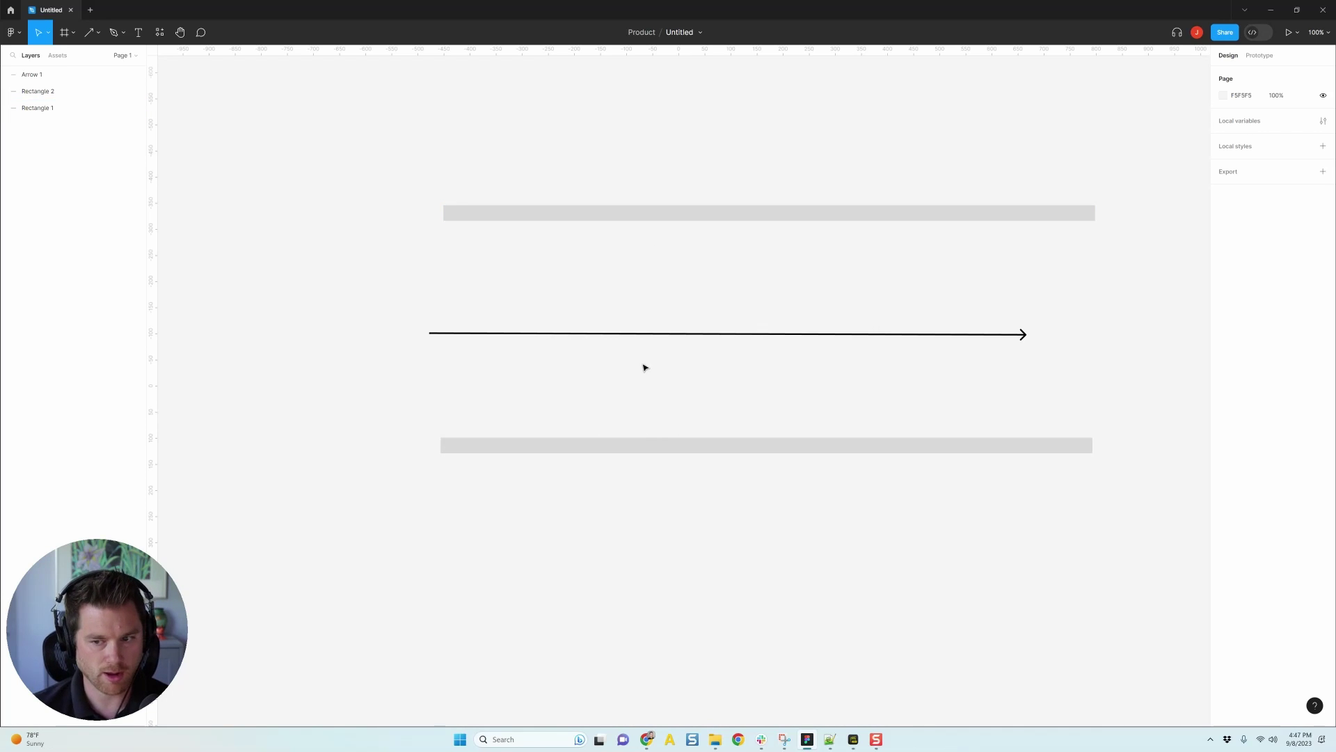
drag(662, 334, 673, 291)
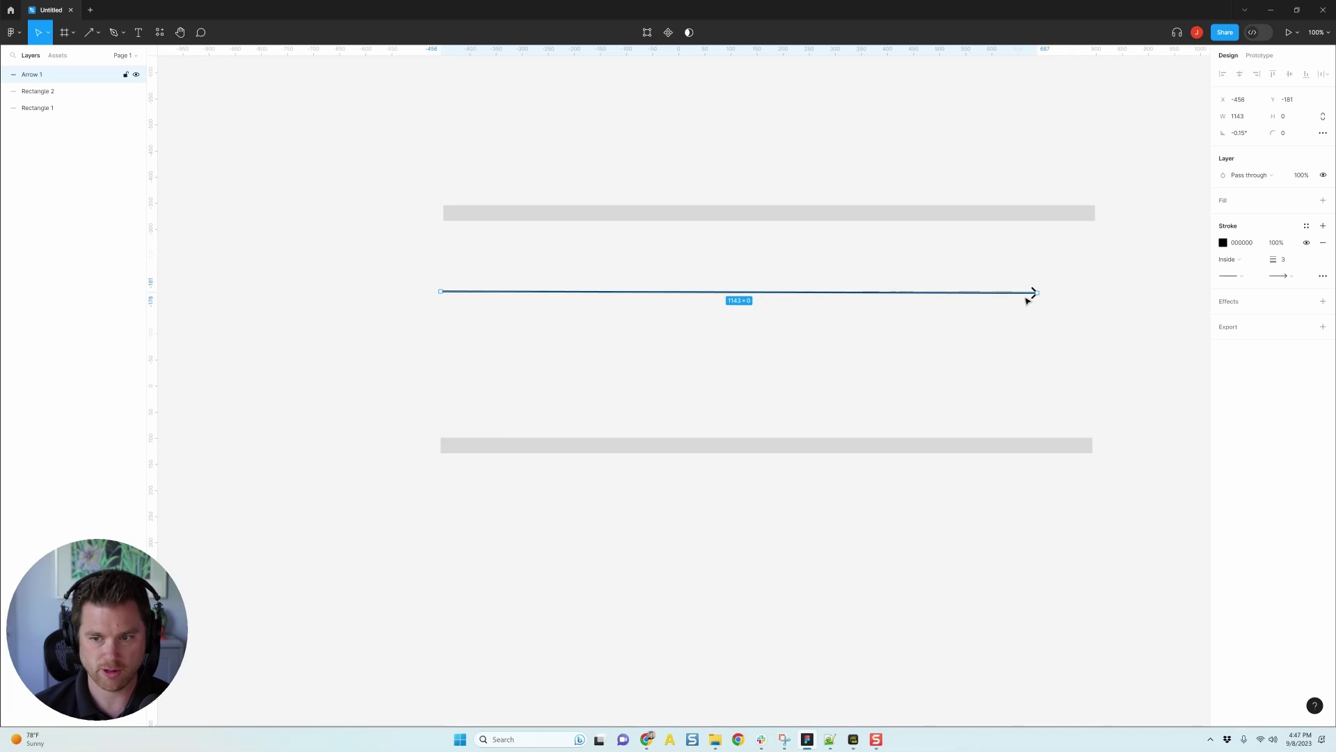
drag(1027, 301, 1057, 297)
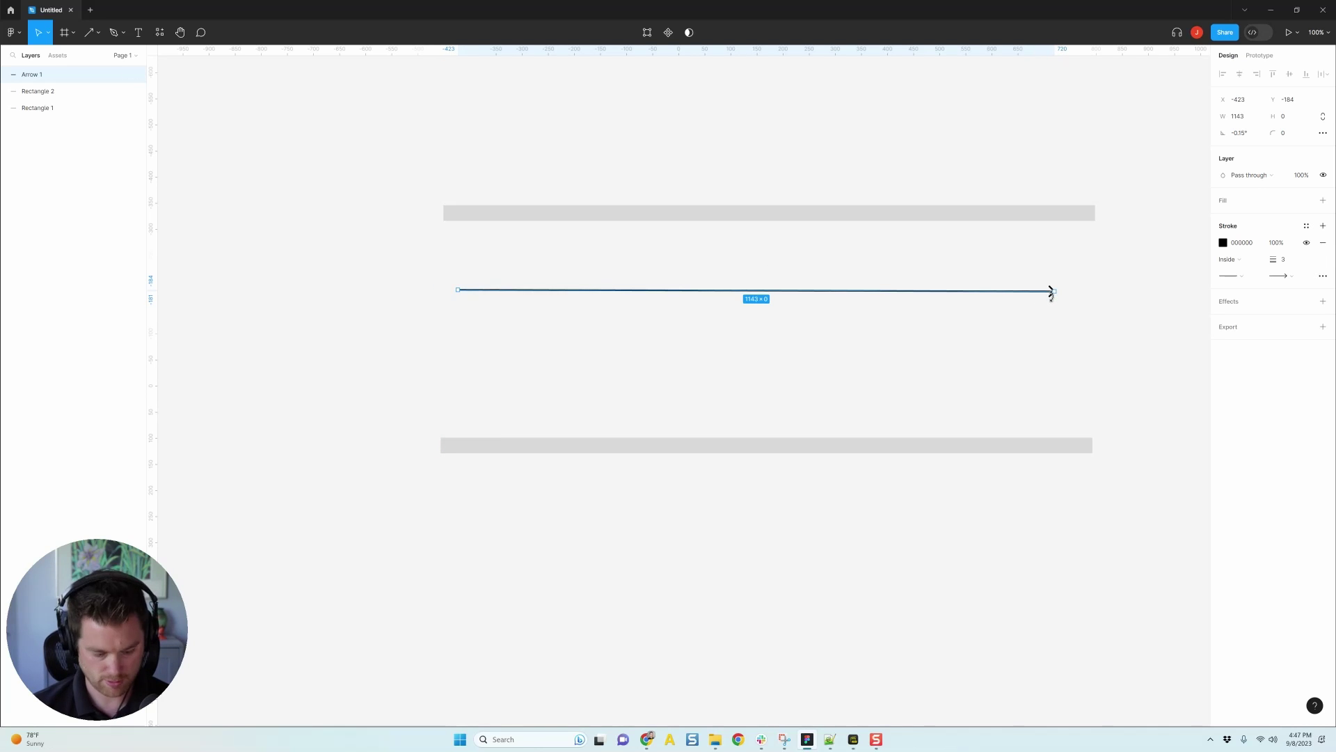
Draw a short downward arrow starting just below the tip of the long rightward arrow
click(102, 36)
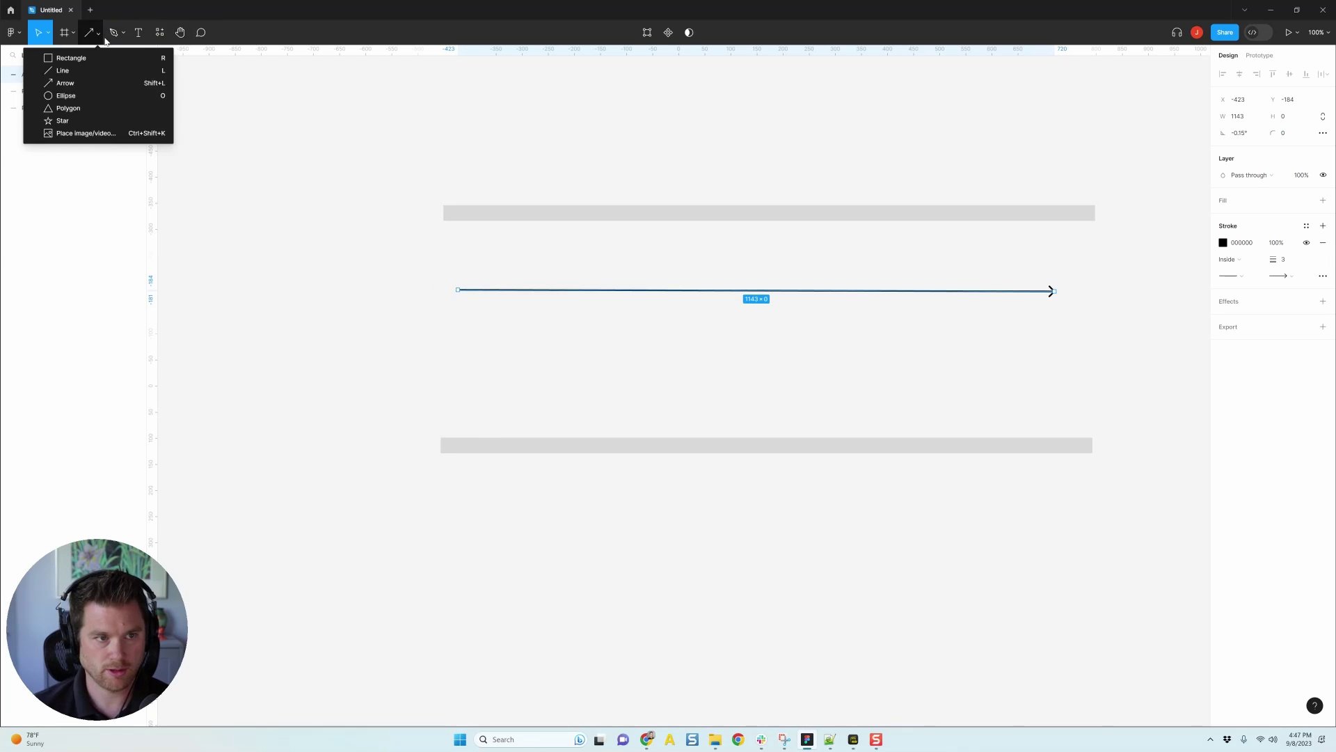
click(88, 70)
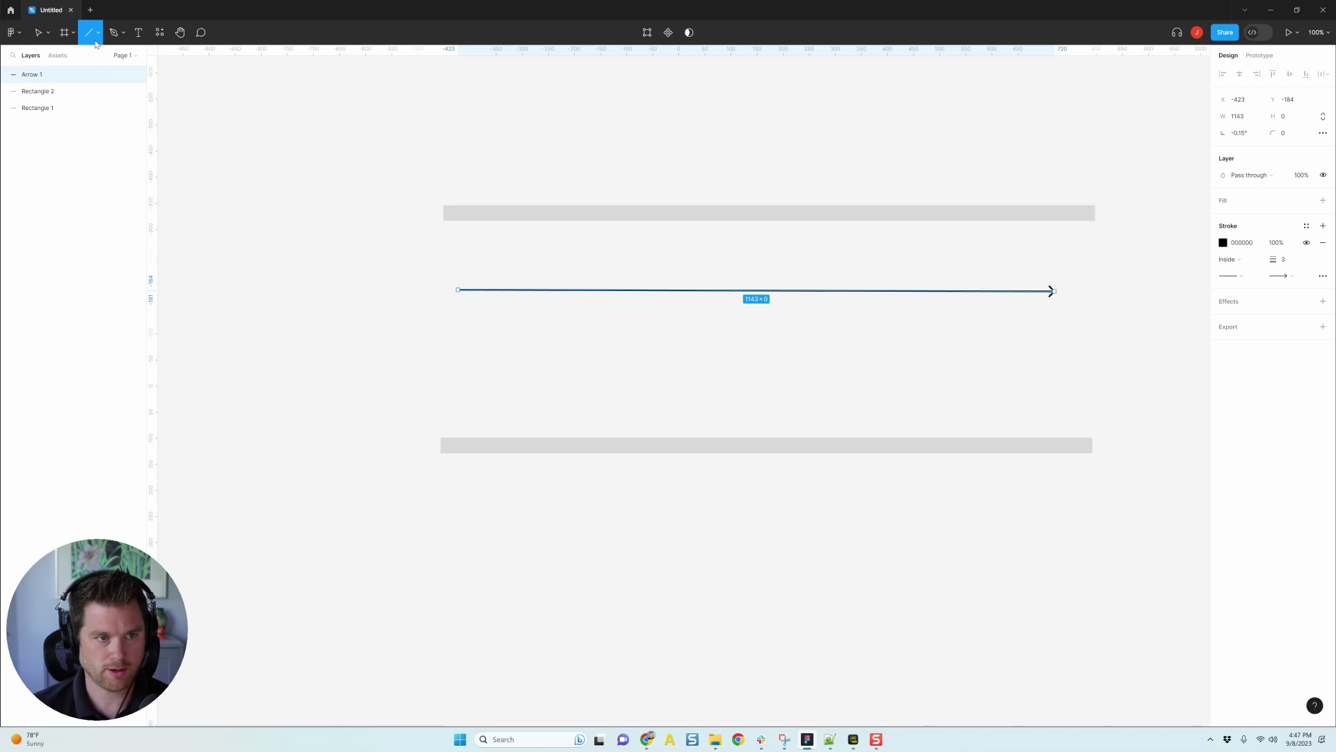
click(96, 38)
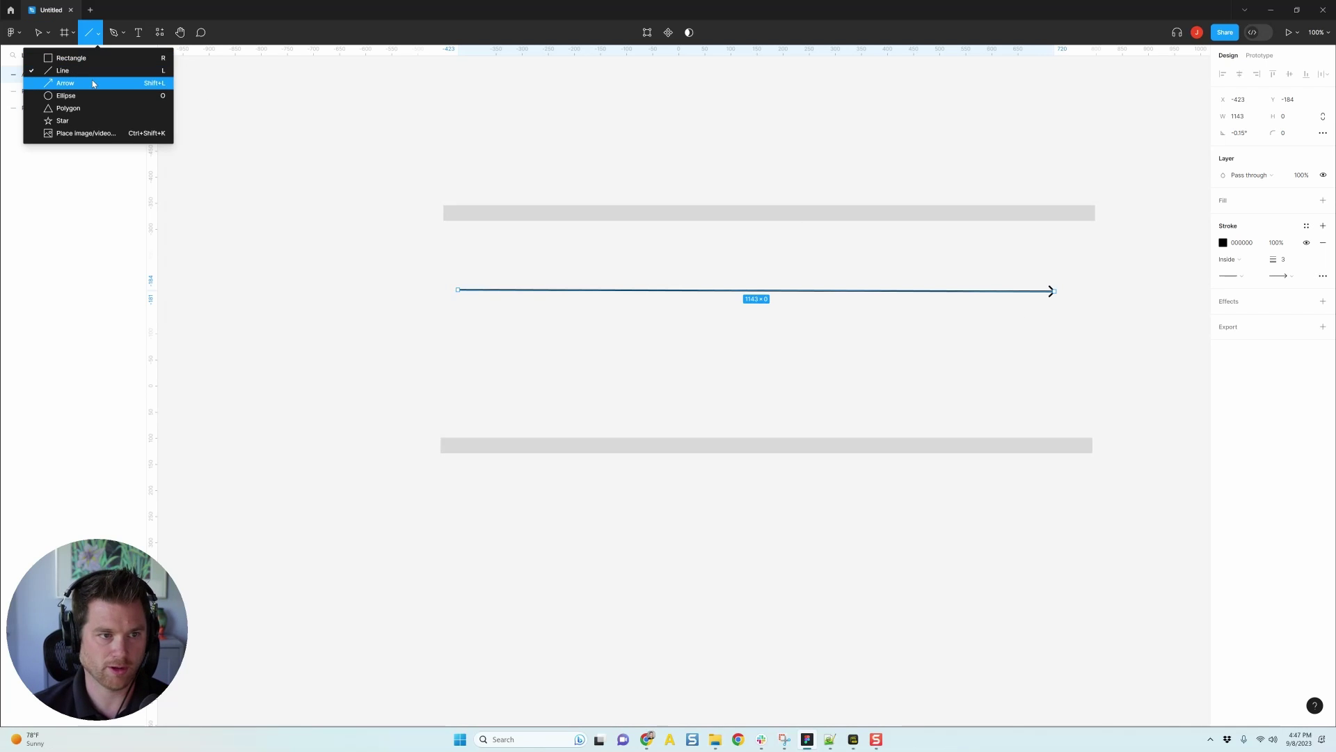
click(94, 84)
drag(1058, 300, 1059, 372)
click(1063, 410)
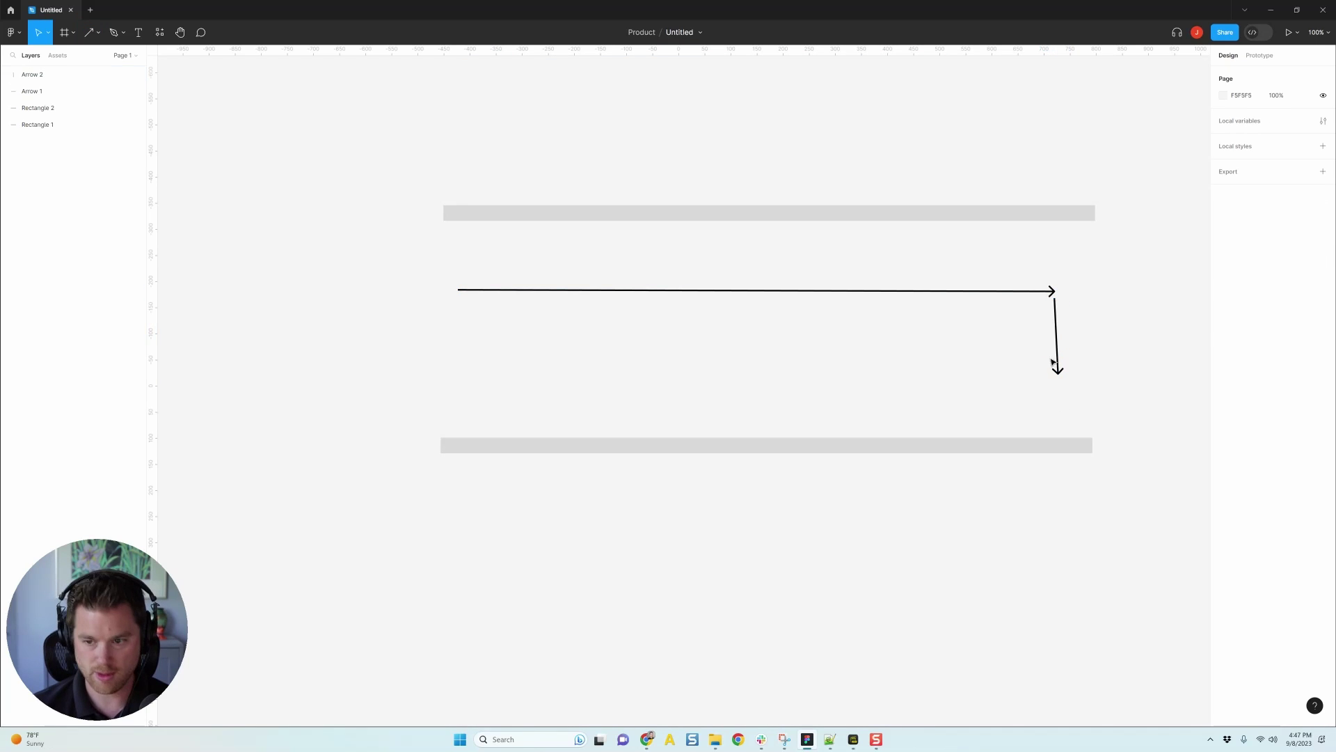
Draw a leftward return arrow about 1149 long above the lower bar and level it from the downward arrow's tip
click(1062, 368)
drag(1057, 372, 449, 379)
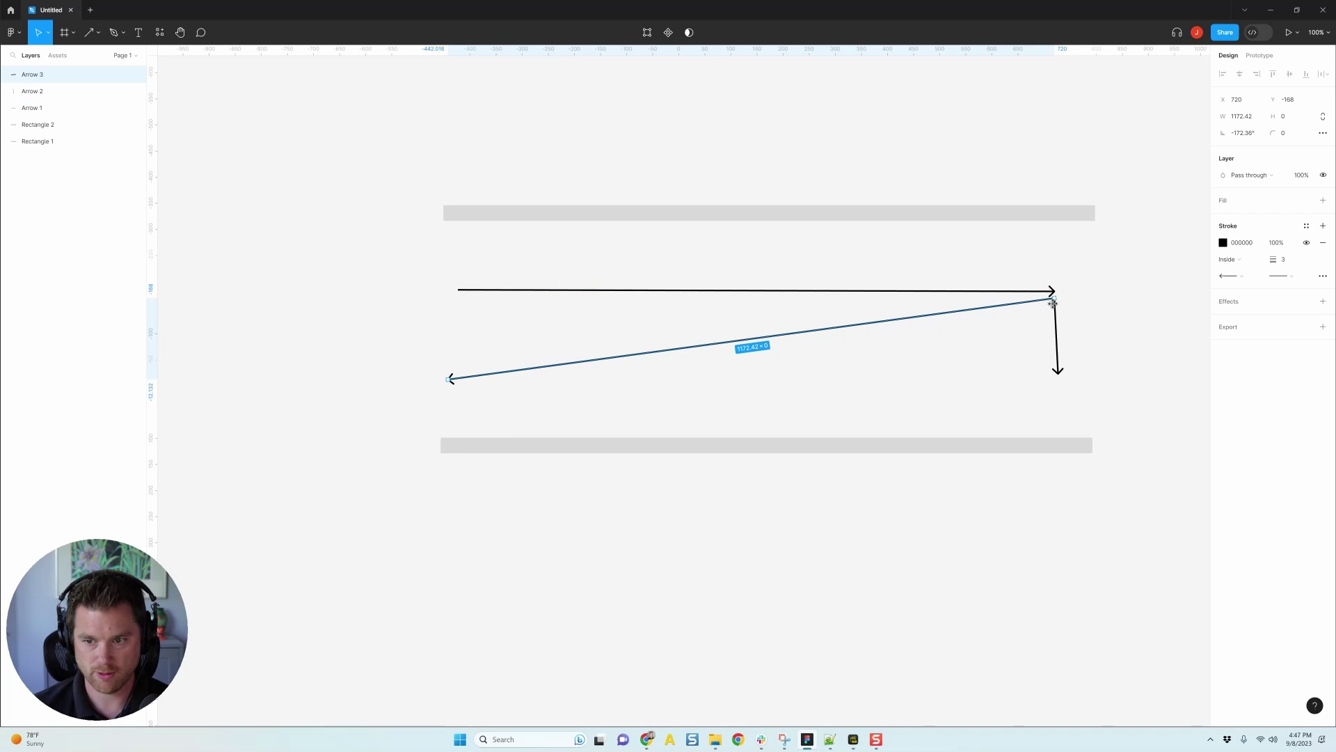
drag(1053, 304, 1047, 378)
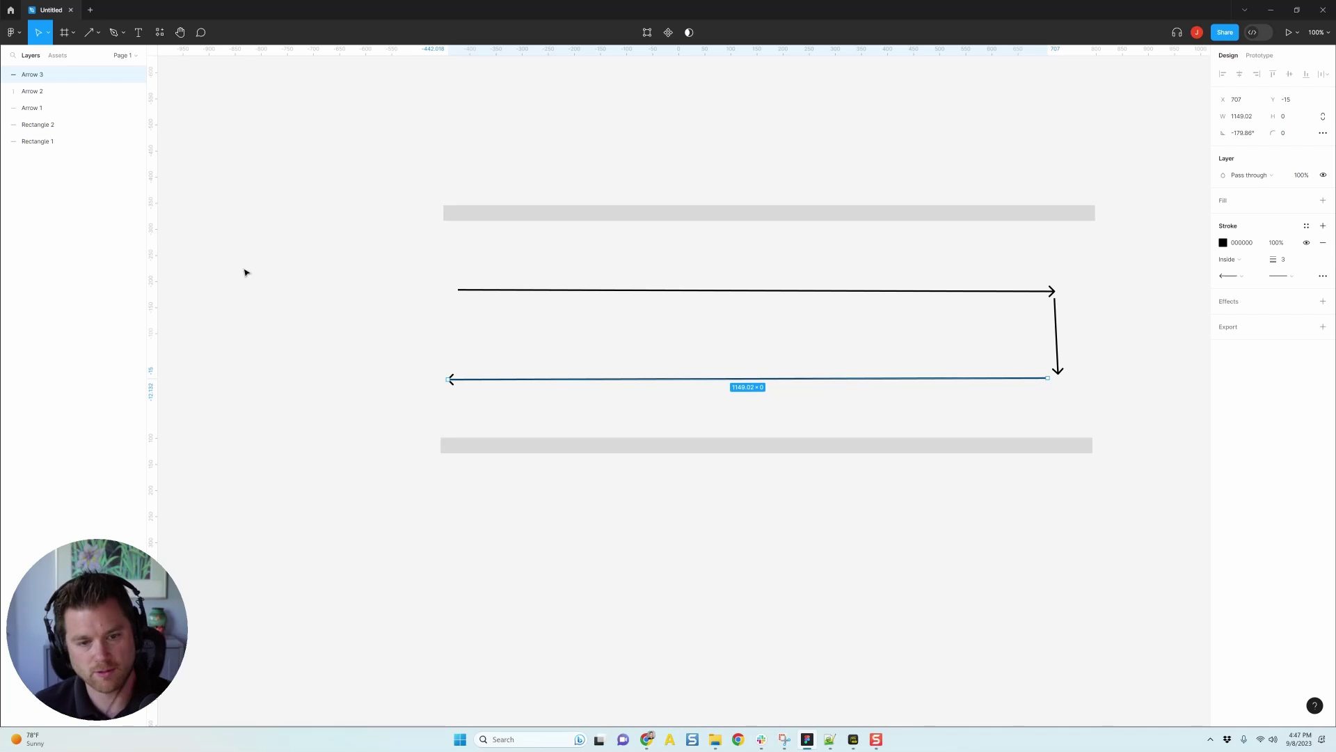
Try to draw a wavy path between the two long arrows with the Pen tool
click(122, 33)
click(283, 223)
drag(456, 311, 526, 353)
click(114, 32)
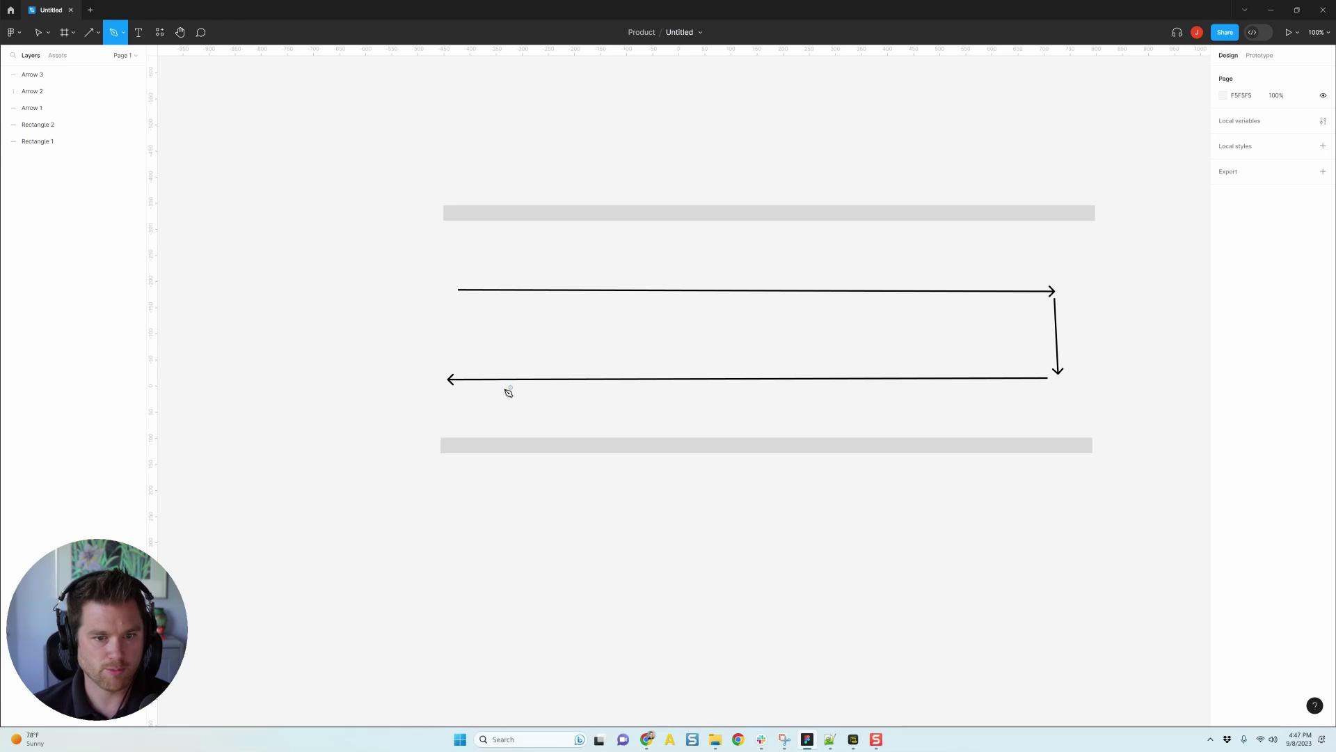
click(460, 351)
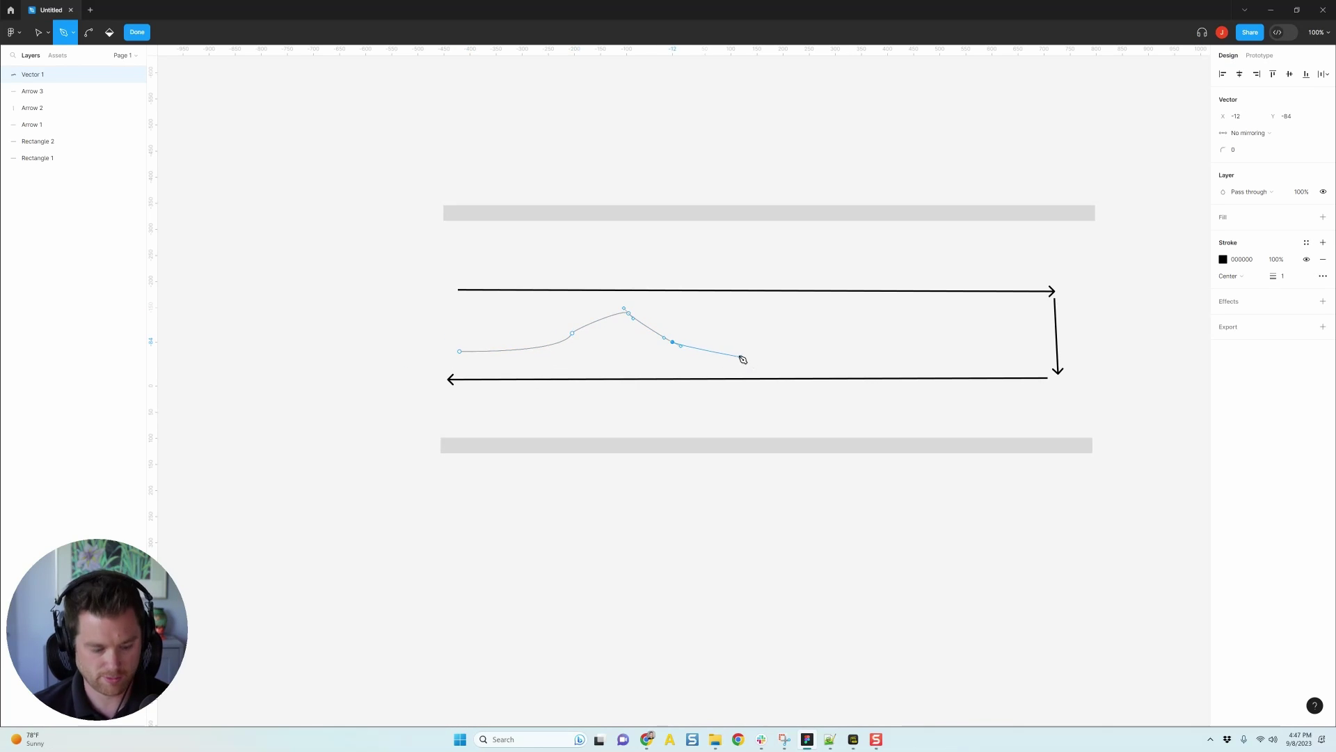
key(ctrl+z)
key(ctrl+z)
Draw a freehand wavy path with the Pencil tool between the two long arrows, hooking back at its right end, and minimize the window
click(67, 37)
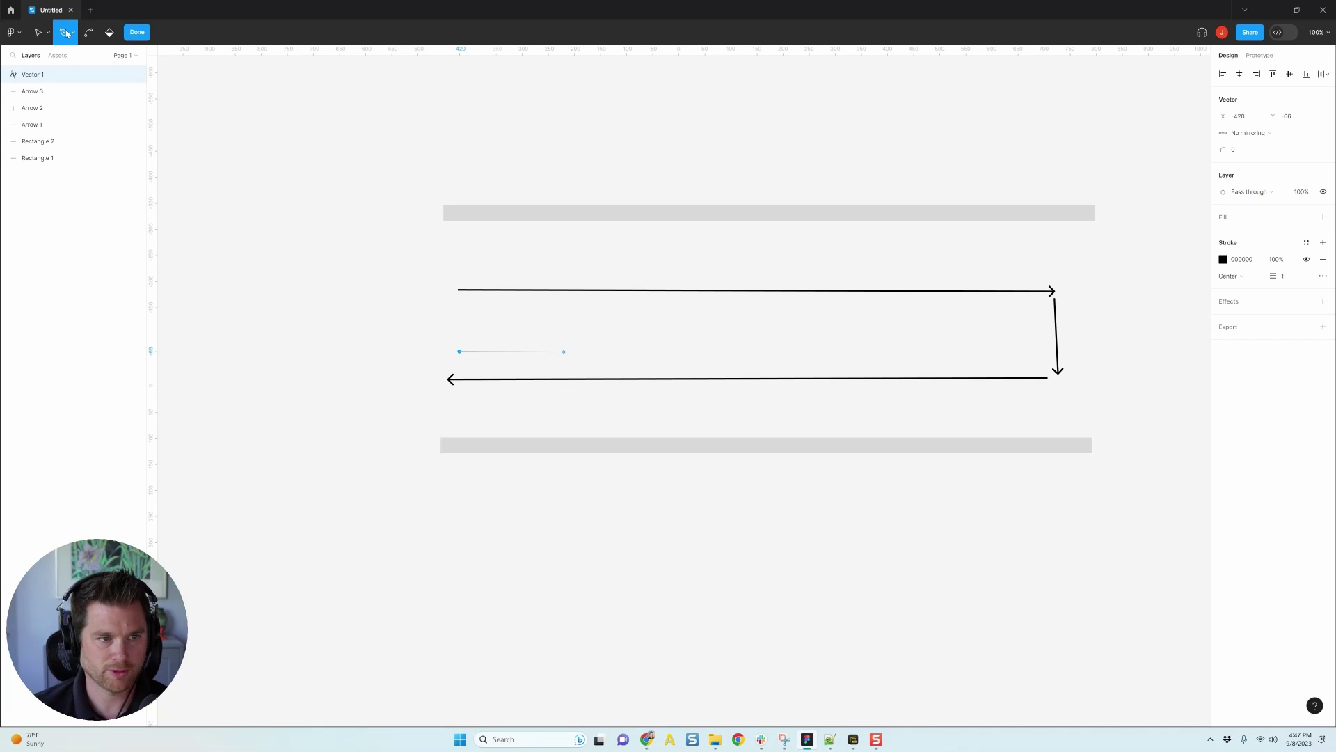
click(73, 32)
click(69, 59)
click(75, 32)
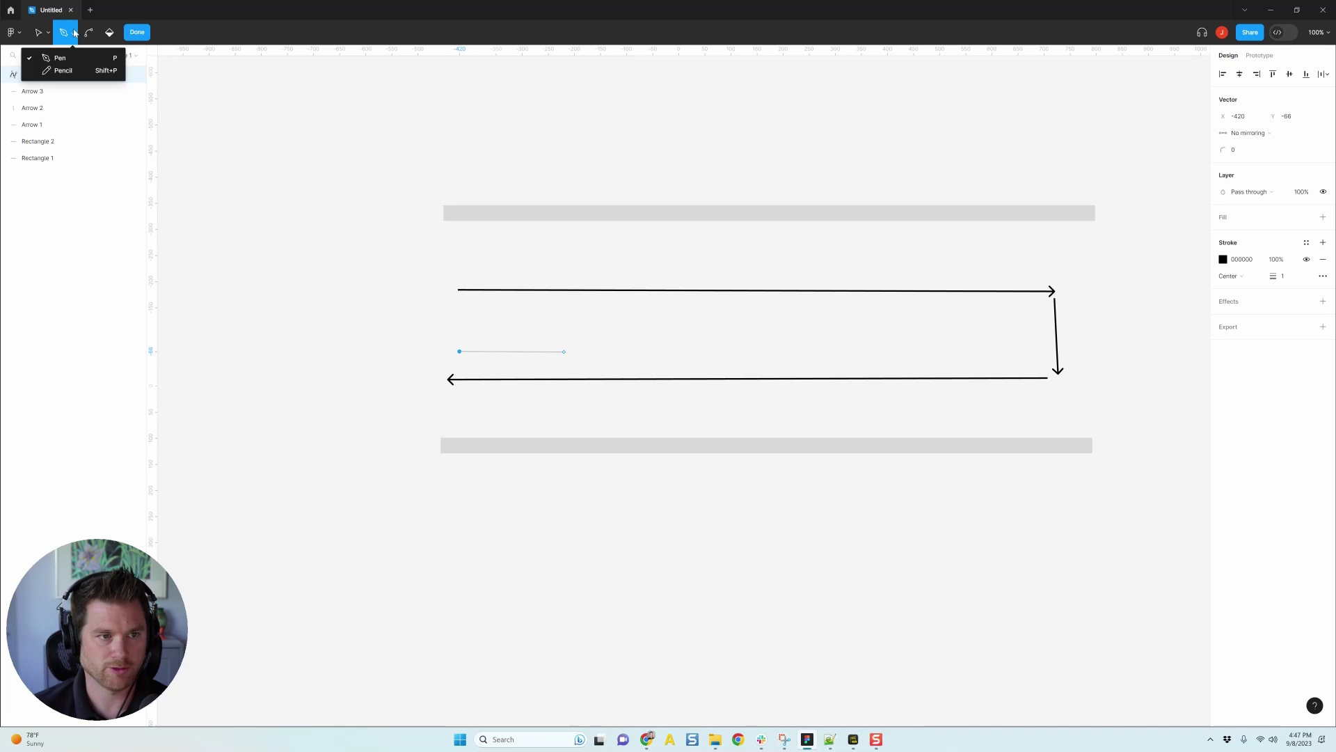
click(63, 70)
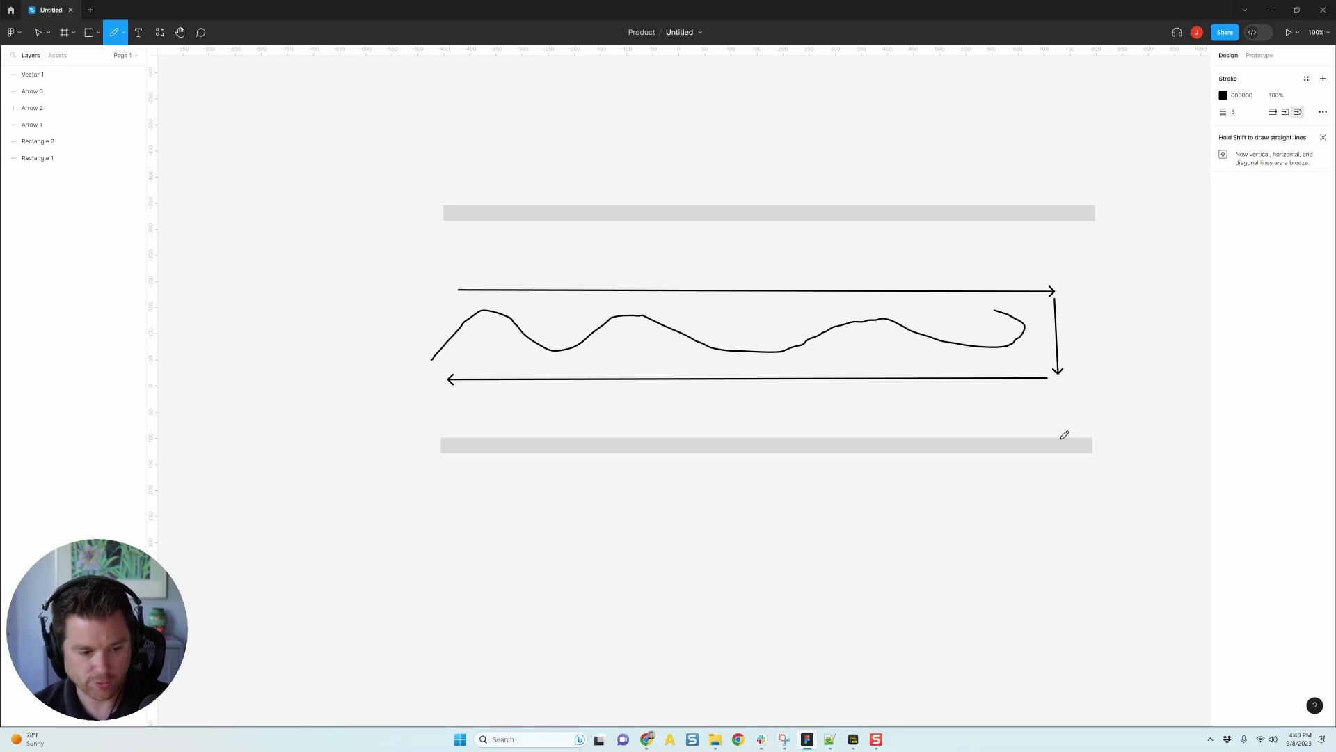
click(1271, 10)
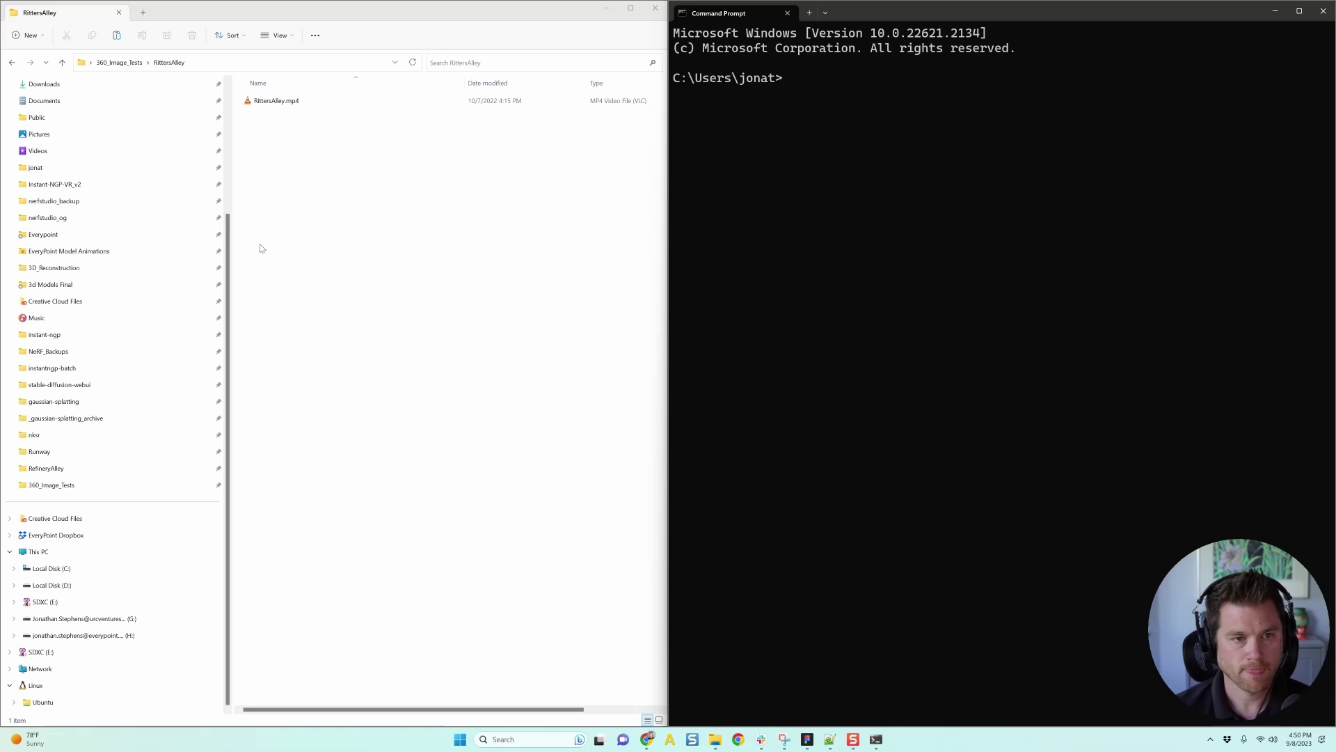
Play RittersAlley.mp4 from the RittersAlley folder to review the alley footage, and close the player
click(289, 103)
double_click(297, 110)
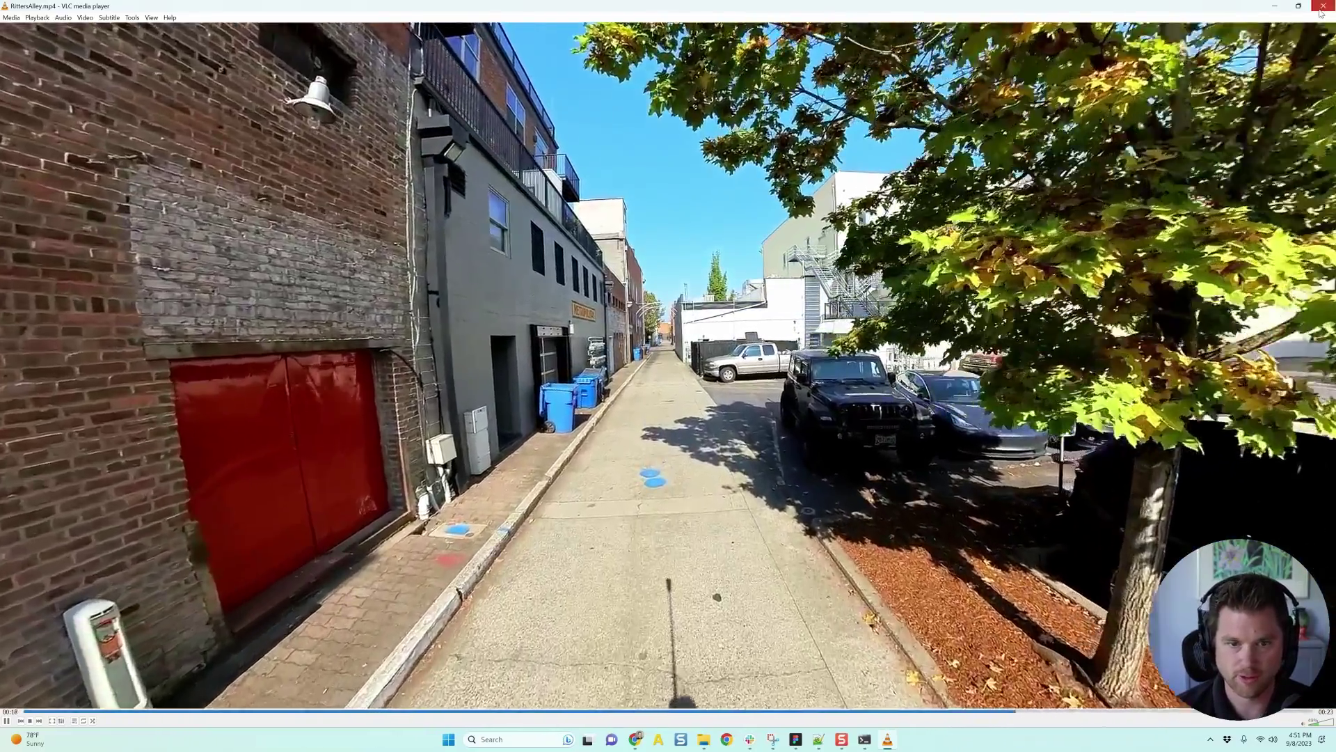
click(1322, 7)
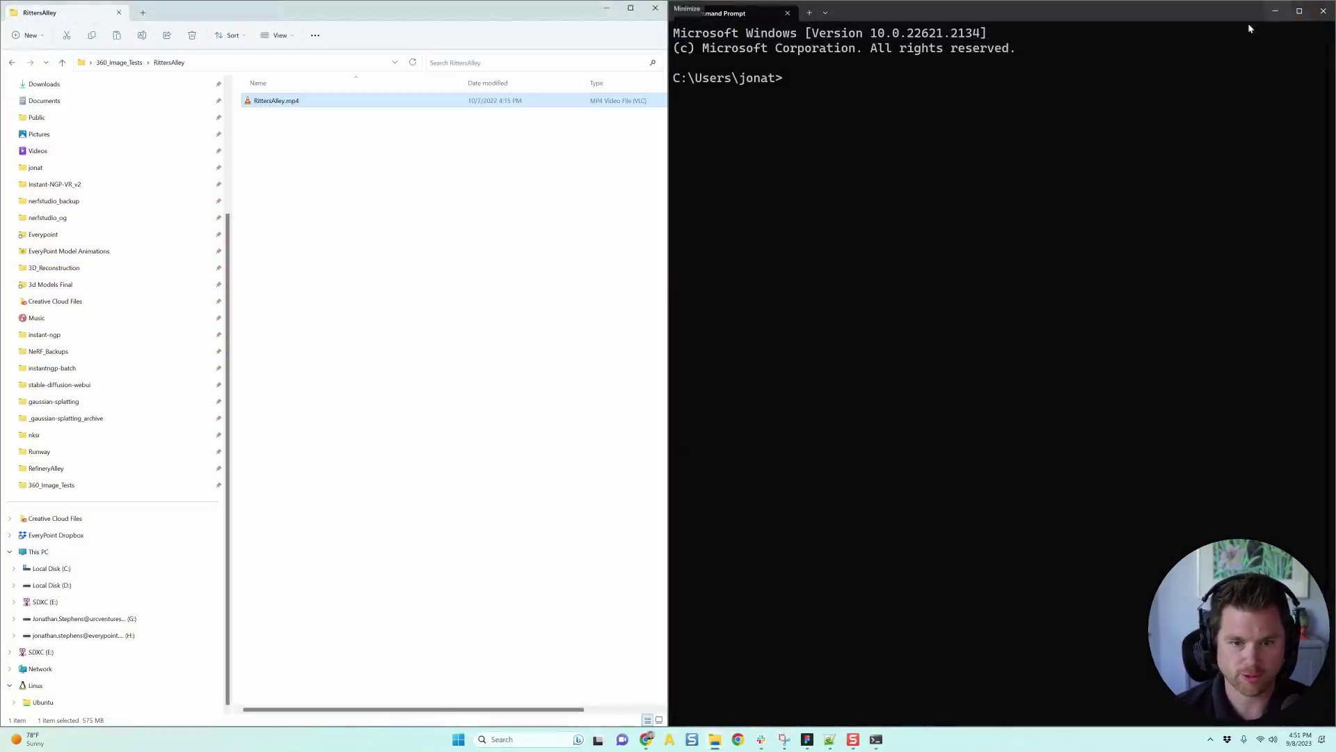
click(923, 149)
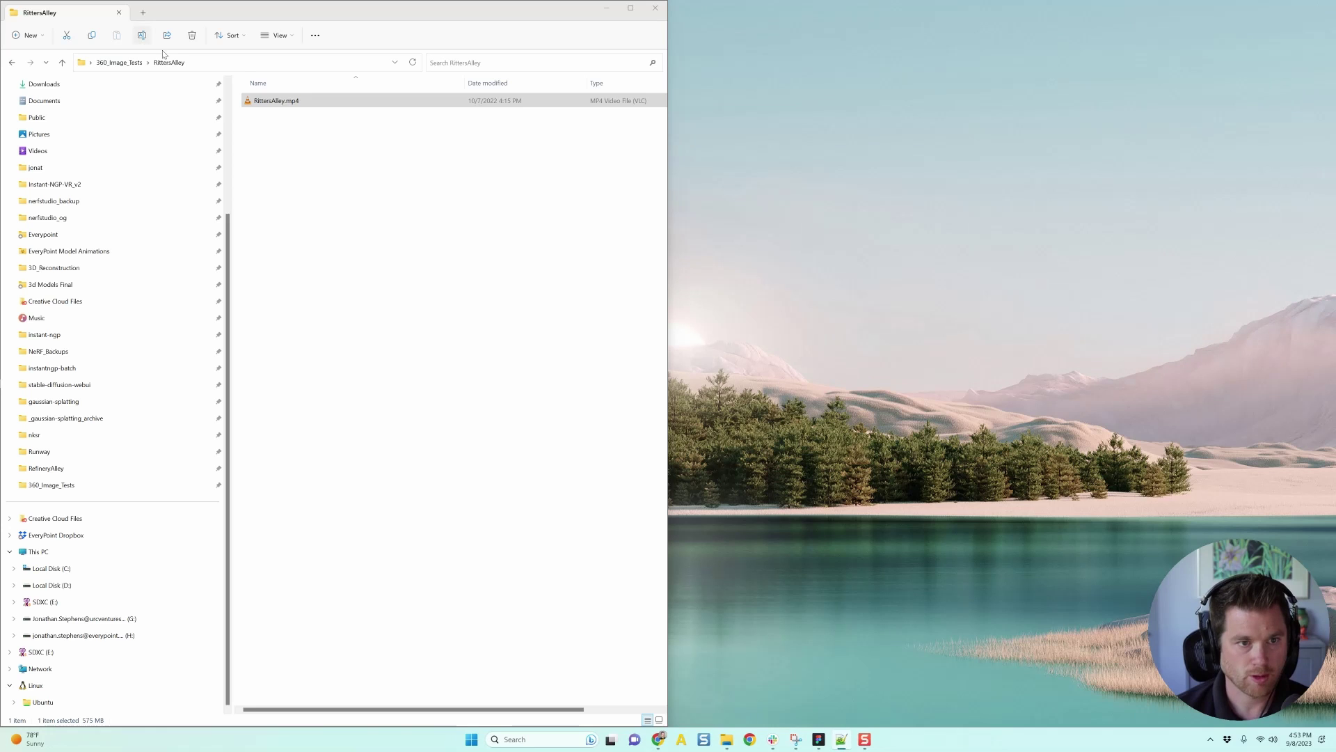
Open a command prompt in the RittersAlley folder with cmd and dock its window beside the file window
click(234, 64)
text(cmd)
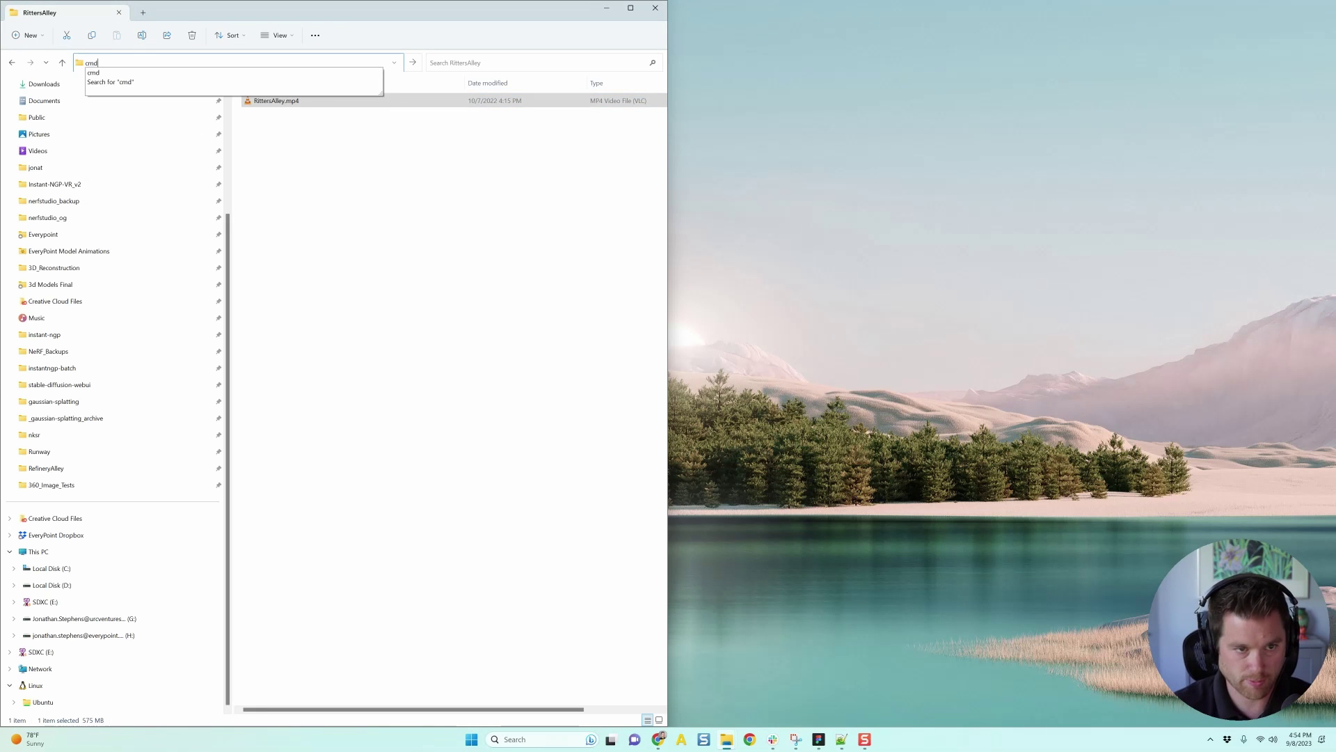
key(Return)
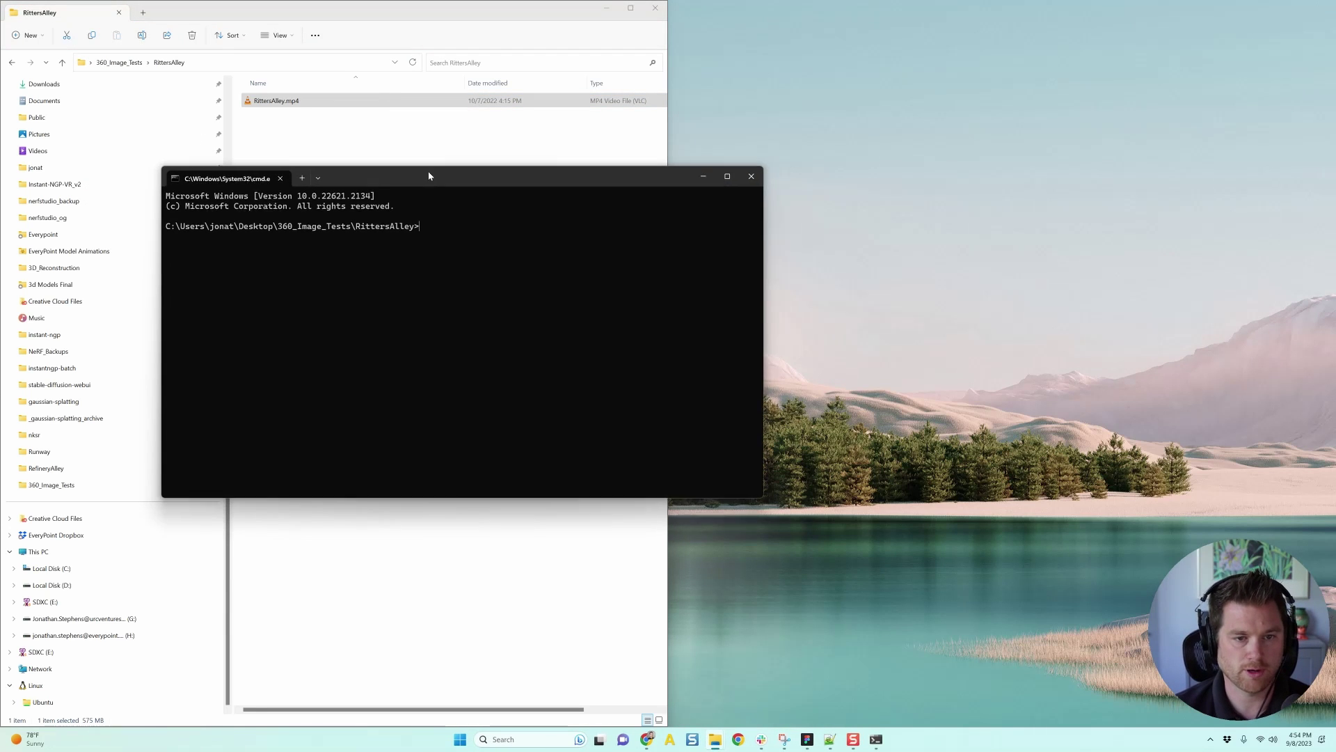
drag(426, 172, 1332, 81)
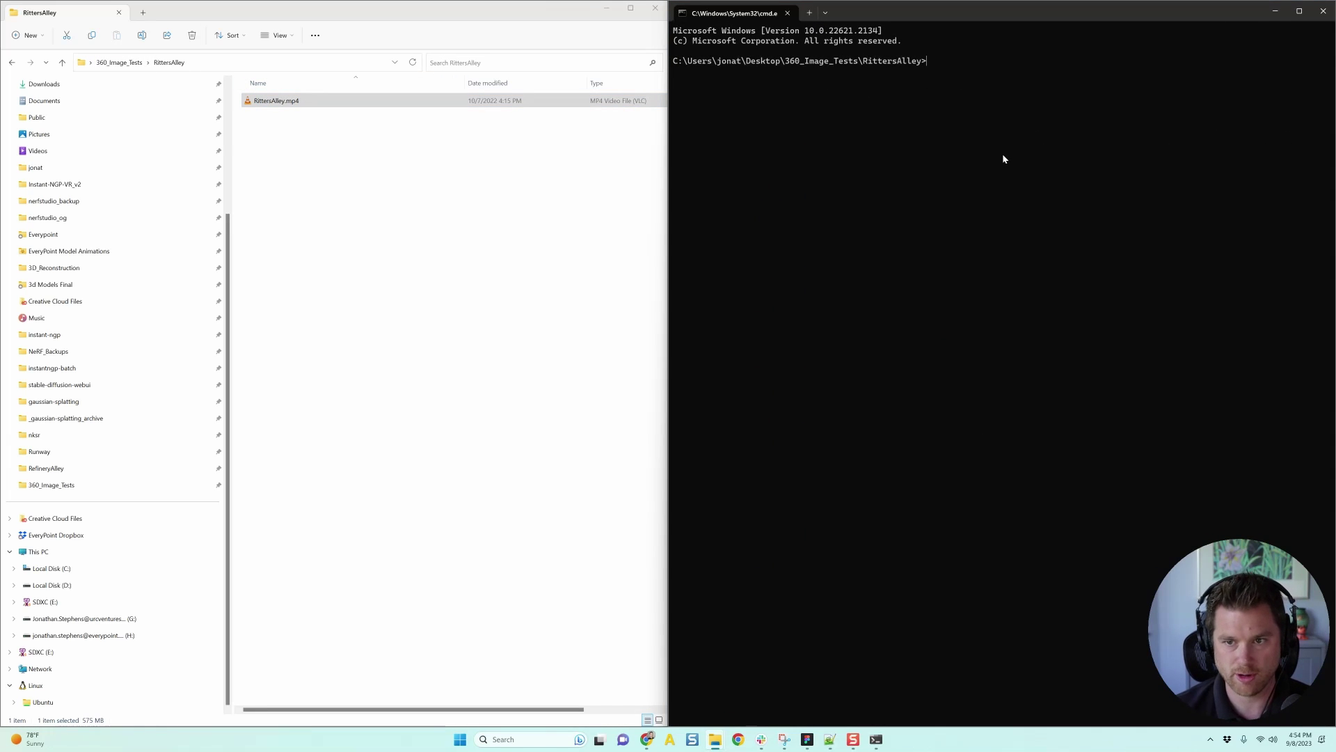
Enlarge the command prompt text and create a folder named images_360 inside the RittersAlley folder
ctrl+scroll(1002, 153, up, 4)
right_click(337, 257)
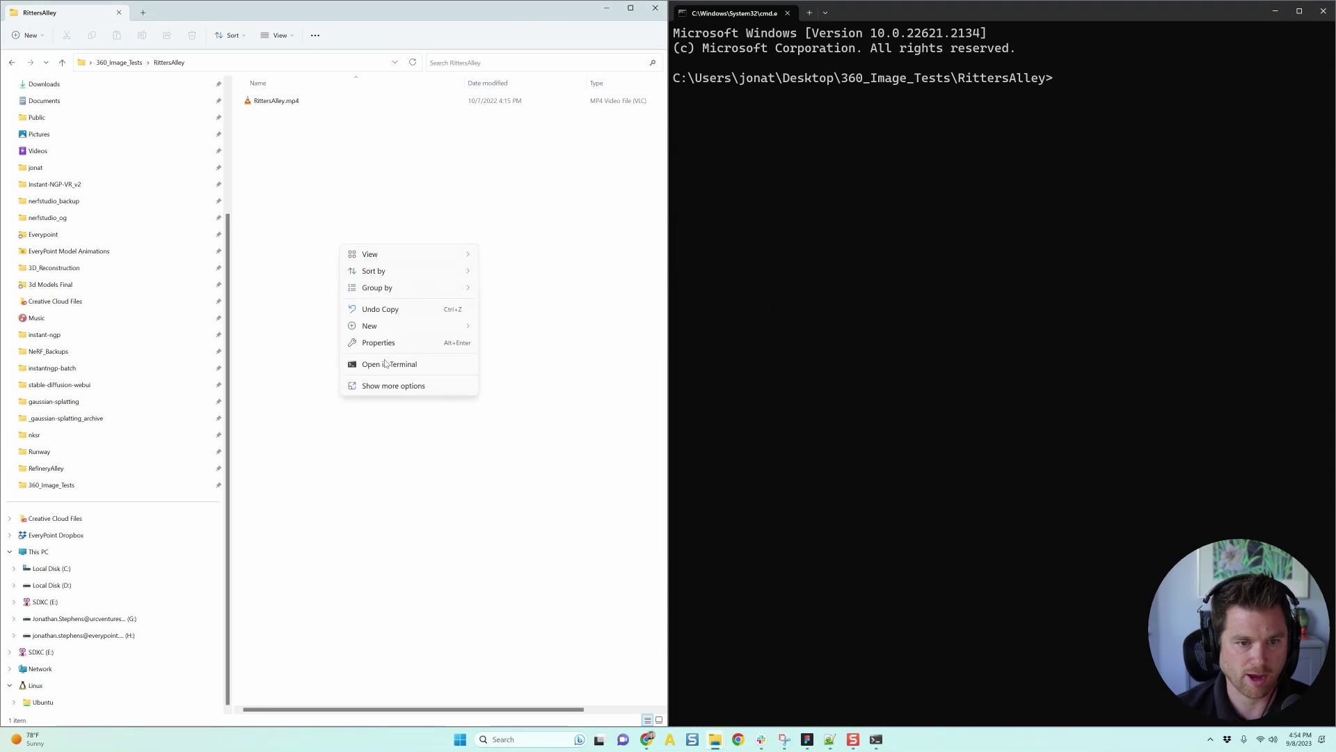
click(518, 328)
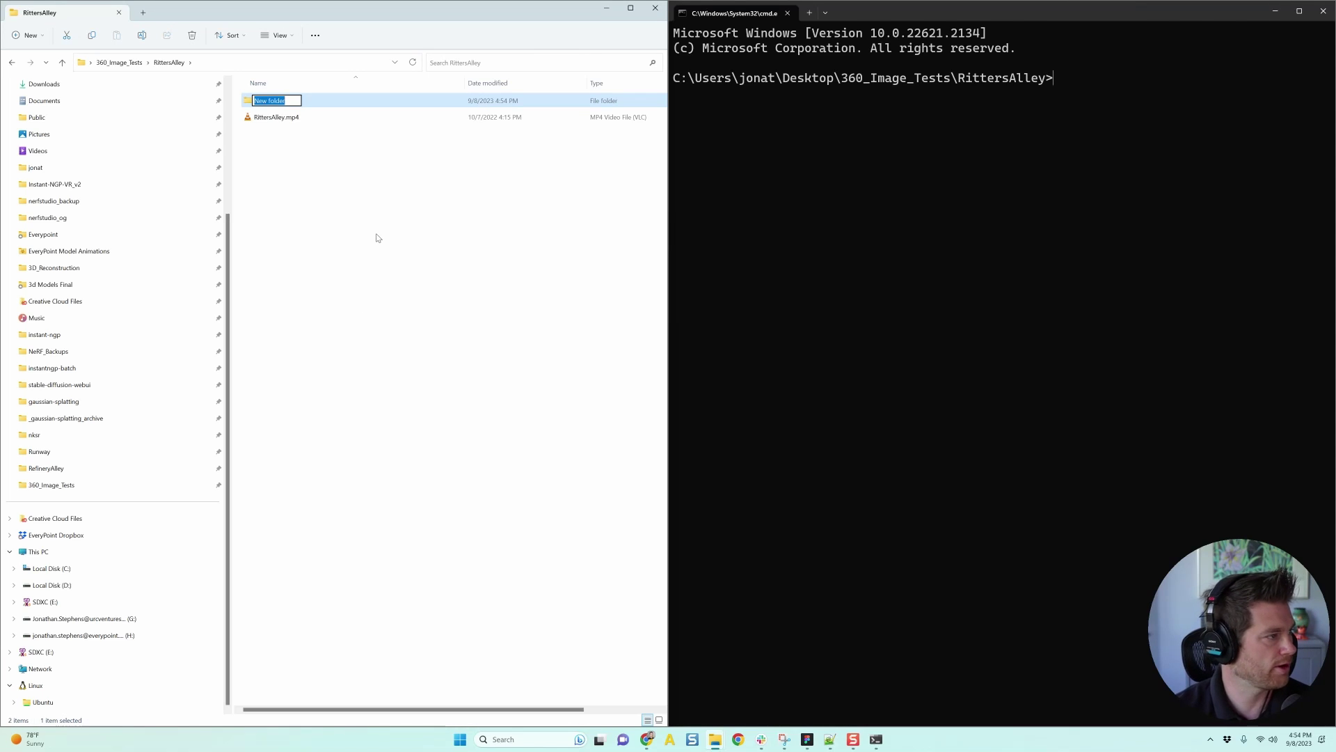
text(images)
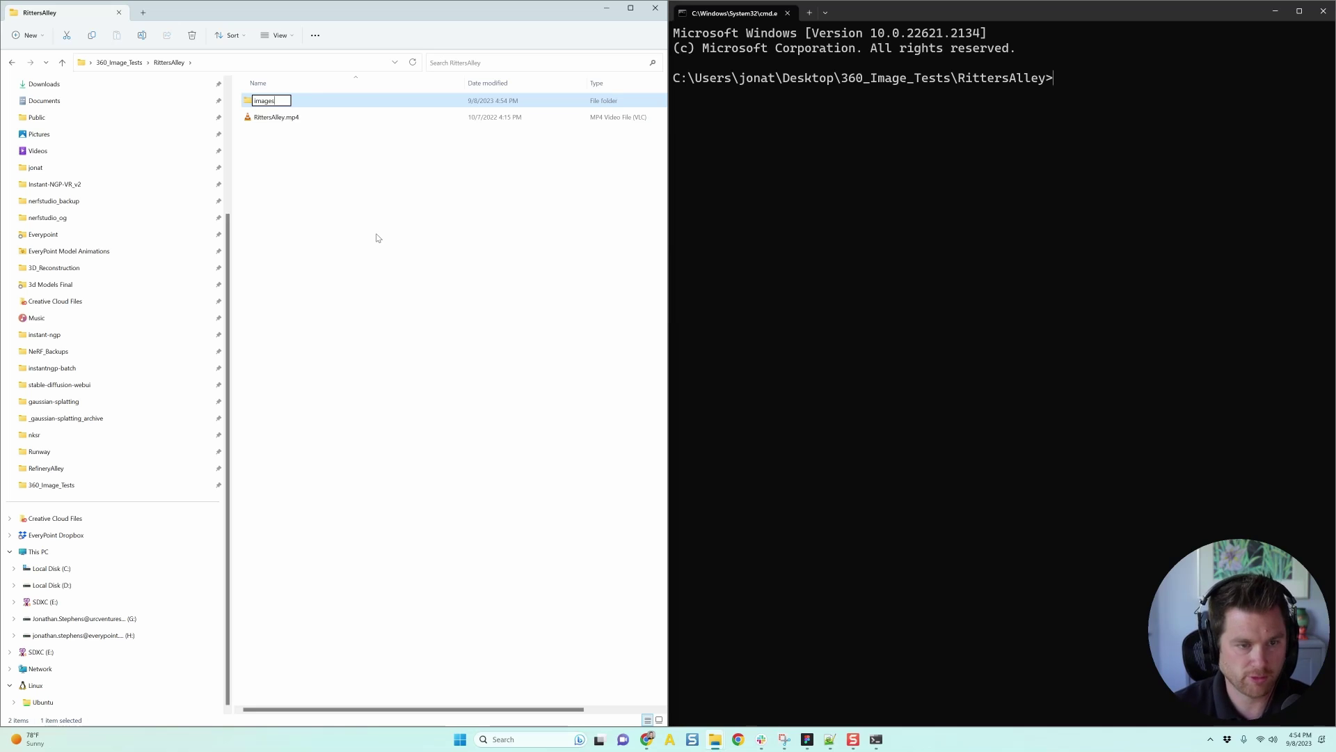
text(_)
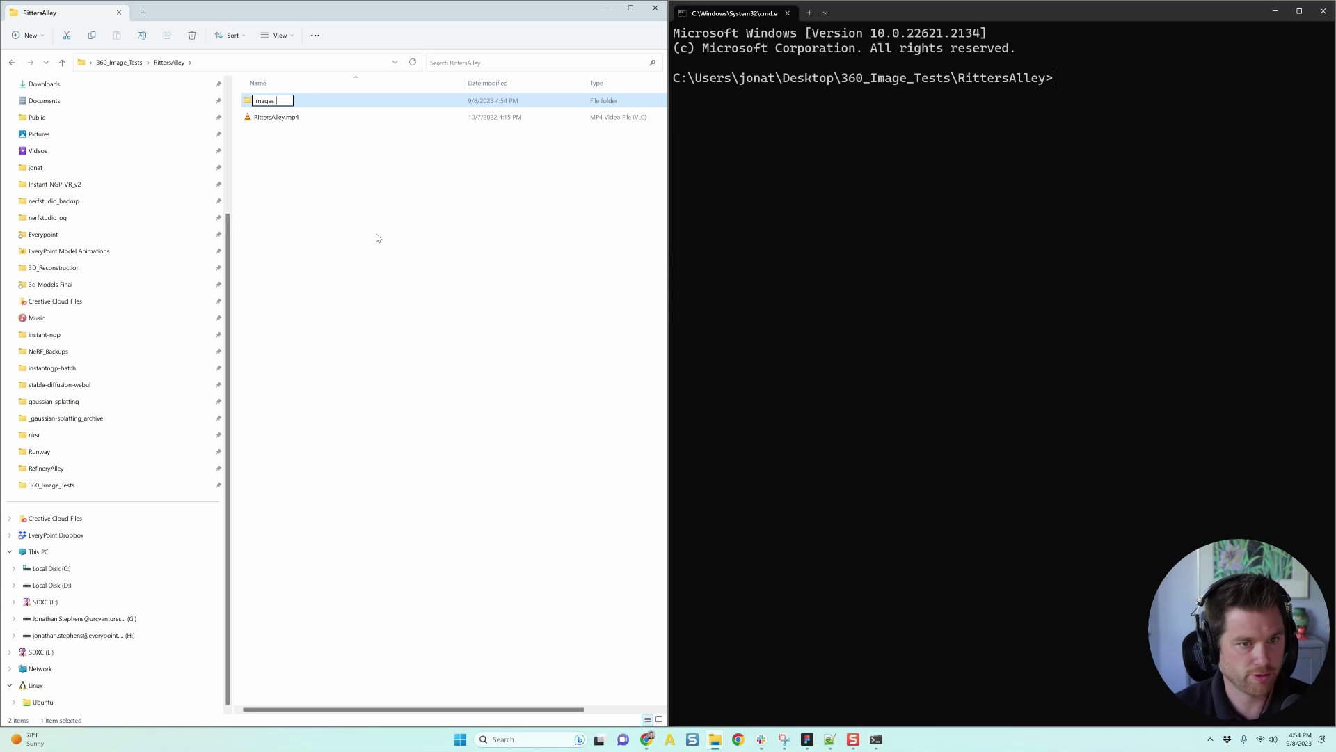
text(360)
key(Return)
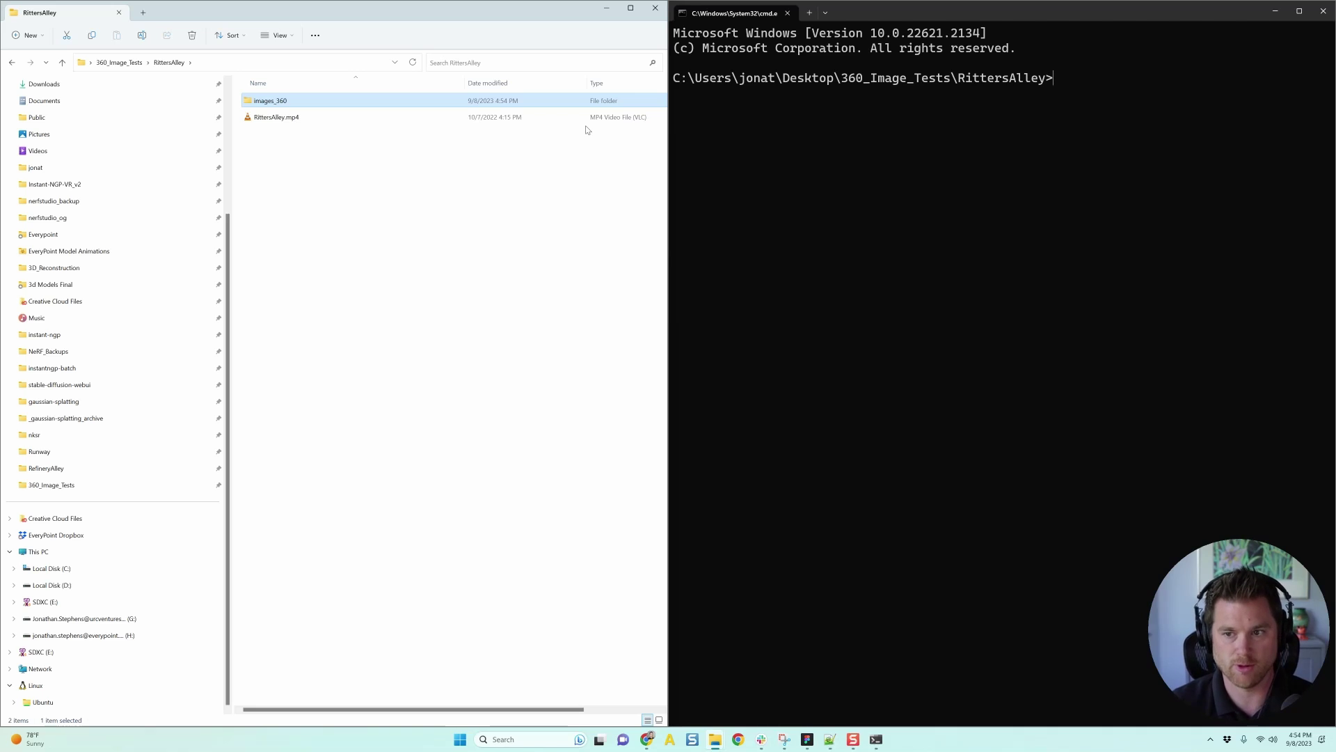
Enter the command ffmpeg -i RittersAlley.mp4 -vf fps=1.0 -qscale:v 2 images_360\image_%04d.jpg at the prompt without running it
click(1216, 212)
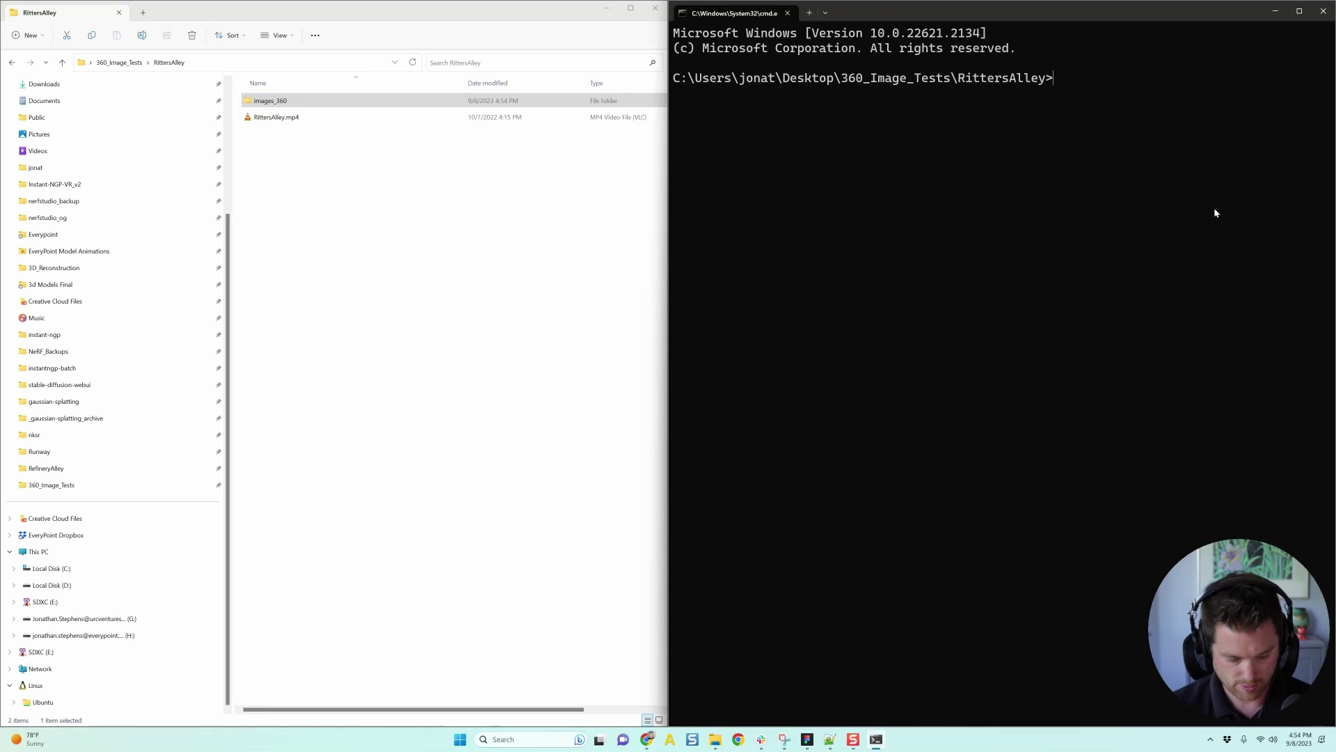
text(ffmpeg)
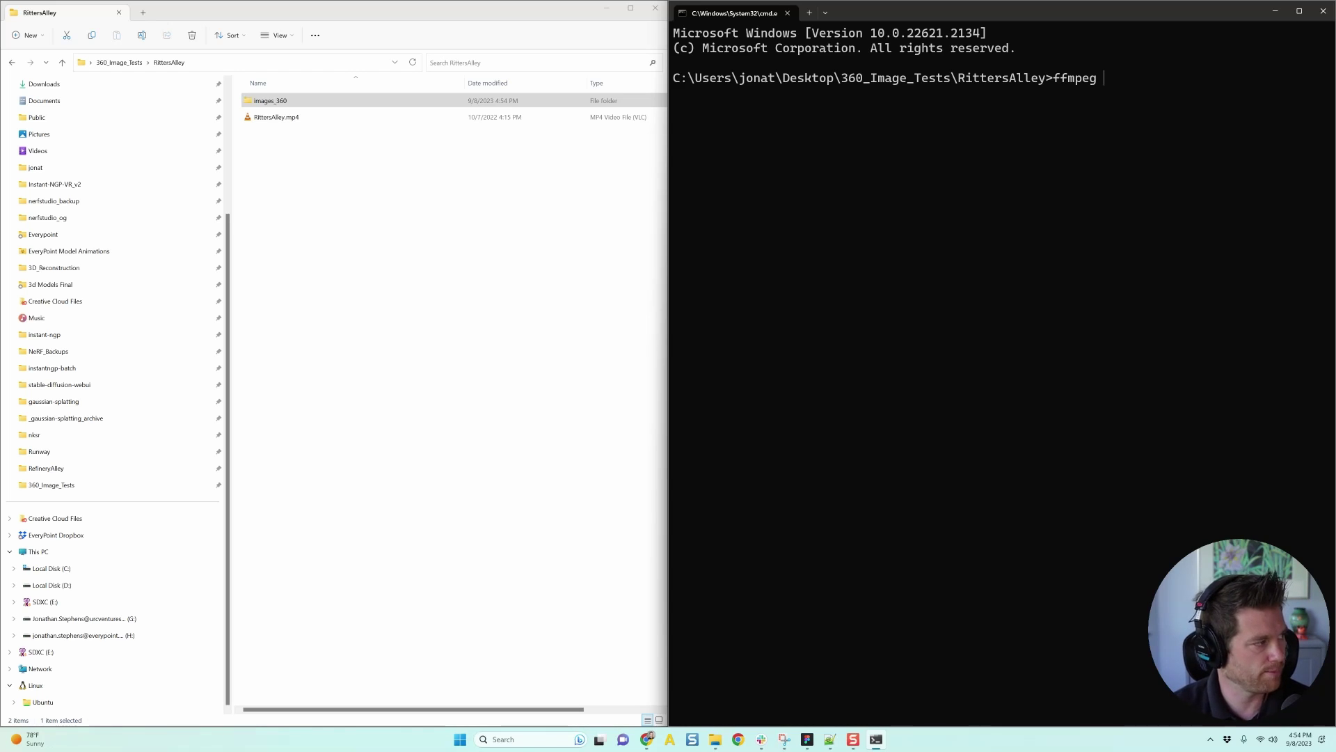
text(-i)
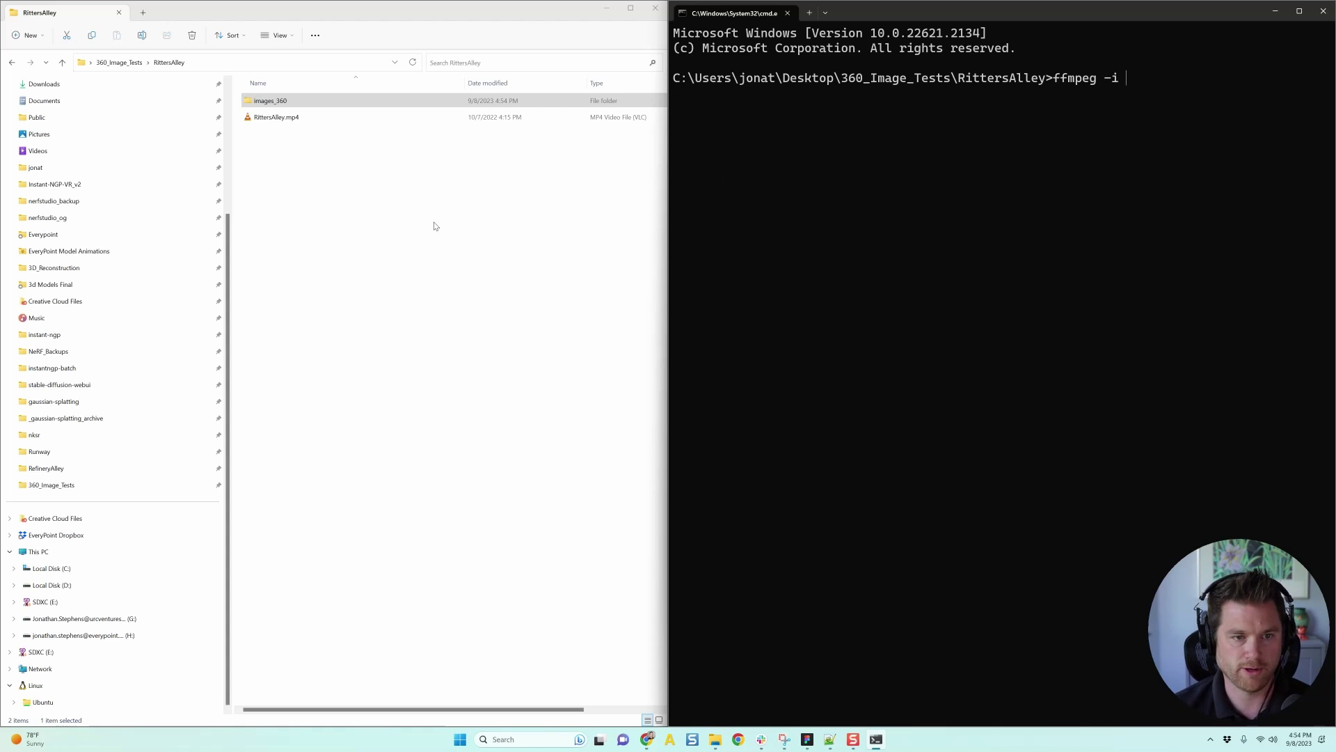
text( Rit)
key(Tab)
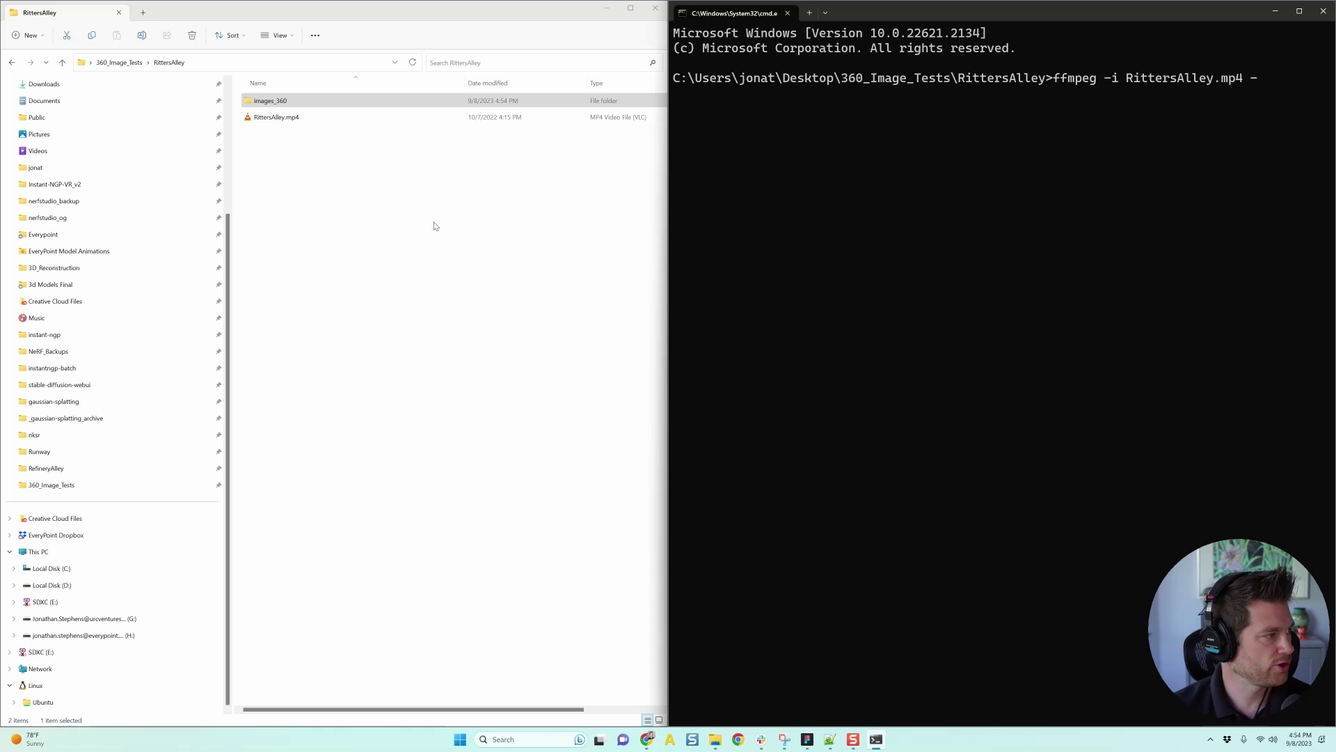
text(-vf)
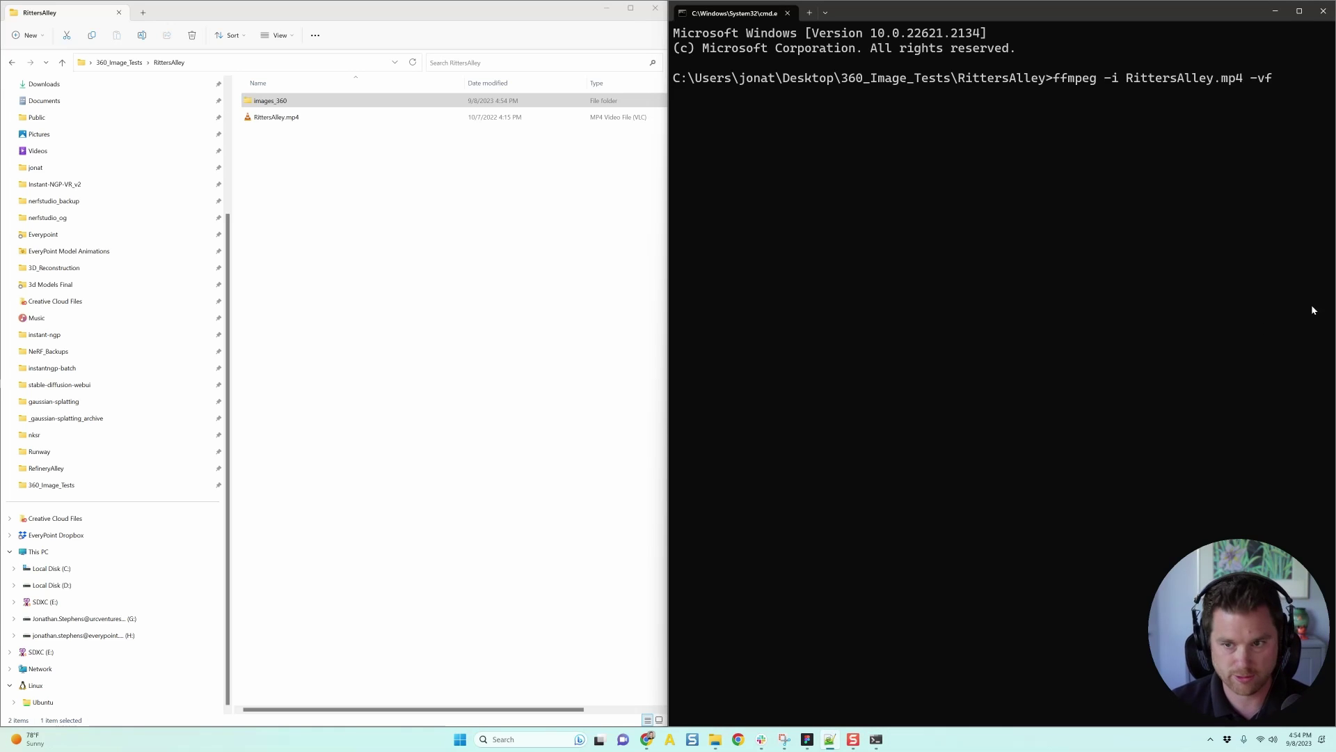
text(fps=1.0 -qscale:v 2 images_360\image_%04d.jpg)
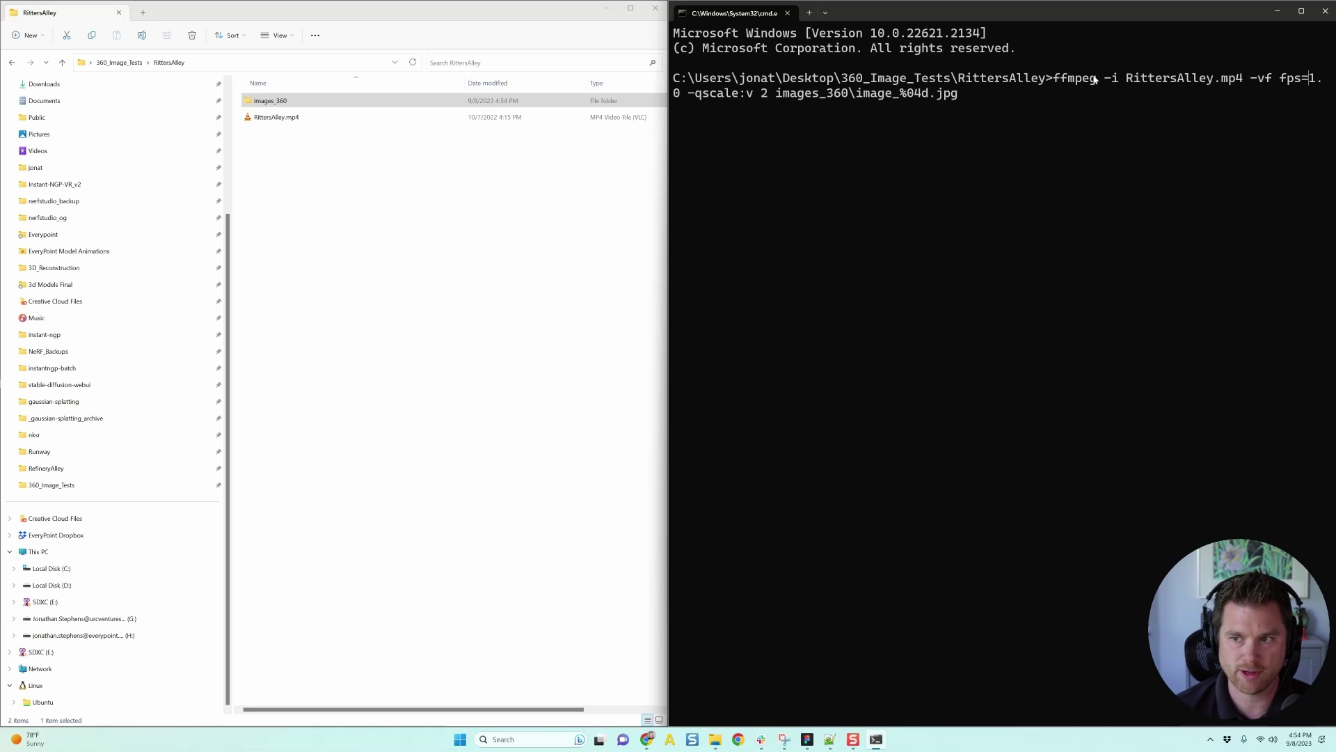
Set the frame rate in the ffmpeg command to fps=3.0 and run it to extract the frames
double_click(278, 116)
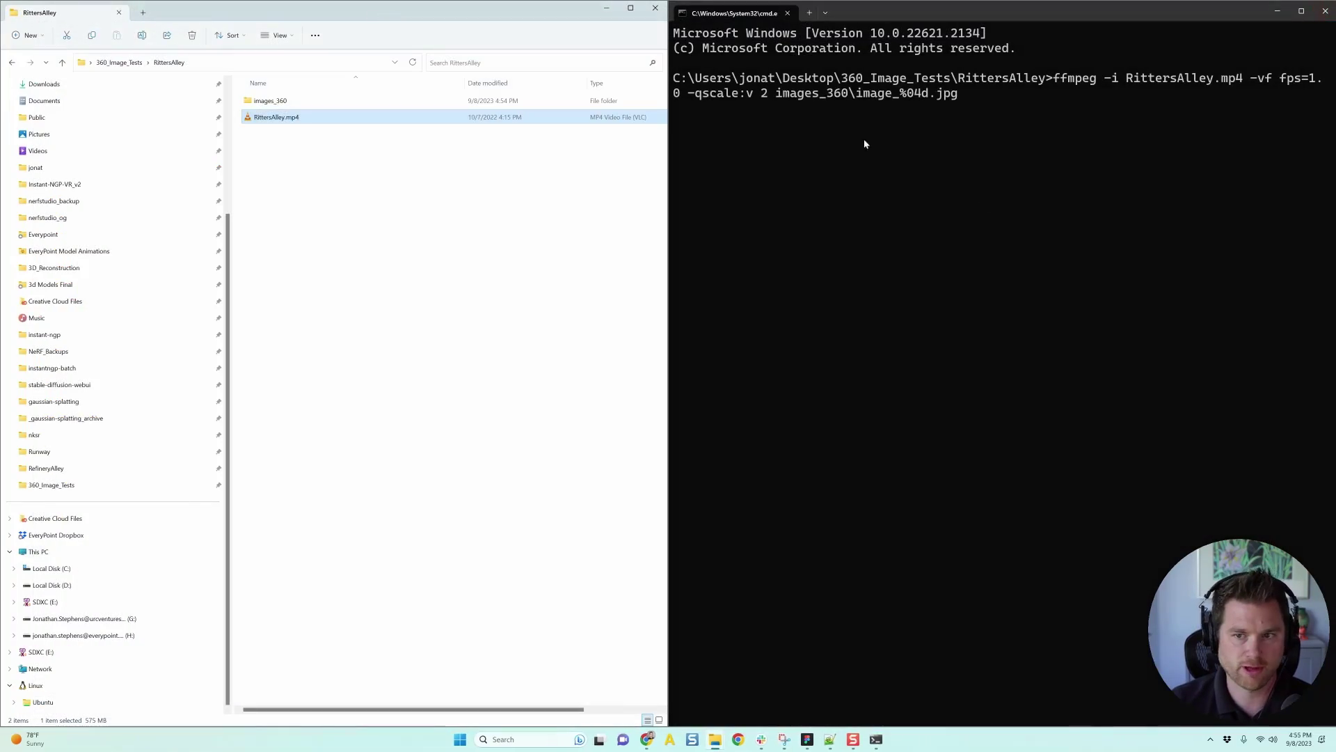
click(1313, 80)
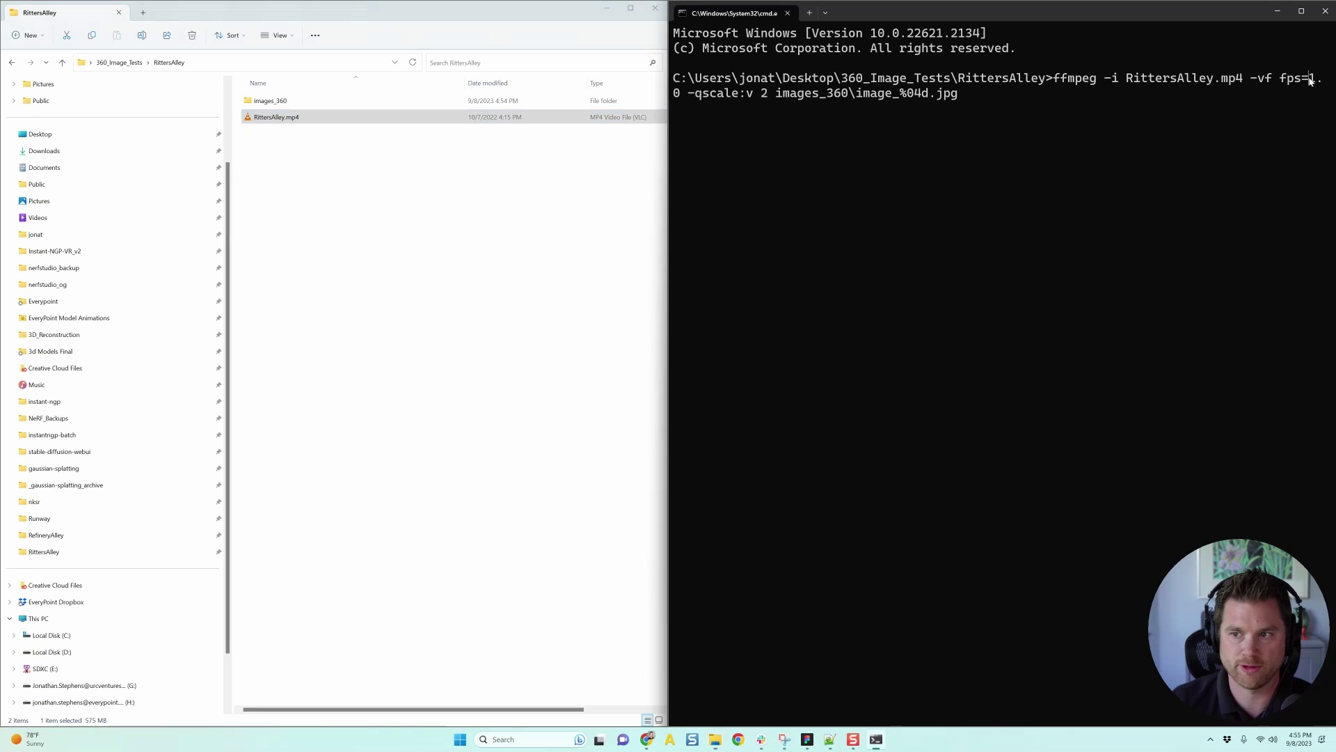
key(BackSpace)
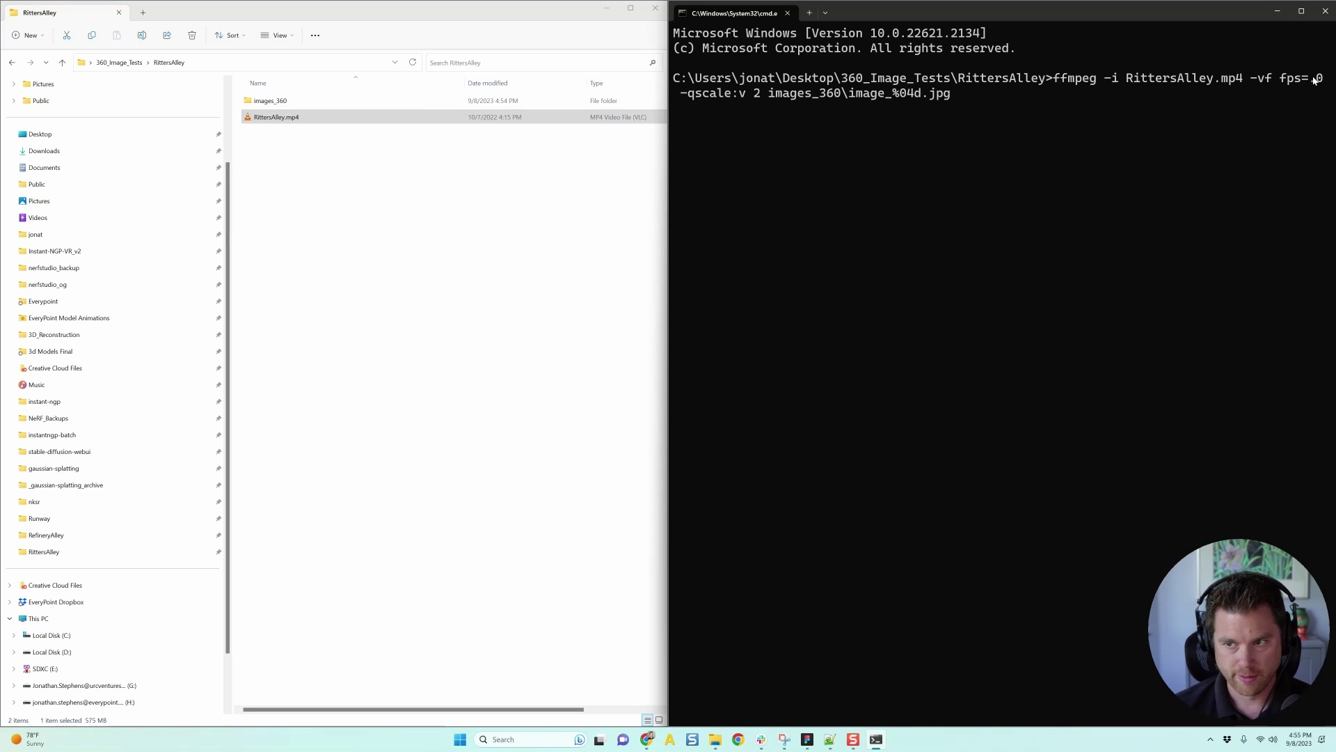
text(3)
key(Right)
key(Right)
key(Right)
key(Right)
key(Right)
key(Right)
key(Right)
key(Right)
key(Right)
key(Right)
key(Right)
key(Right)
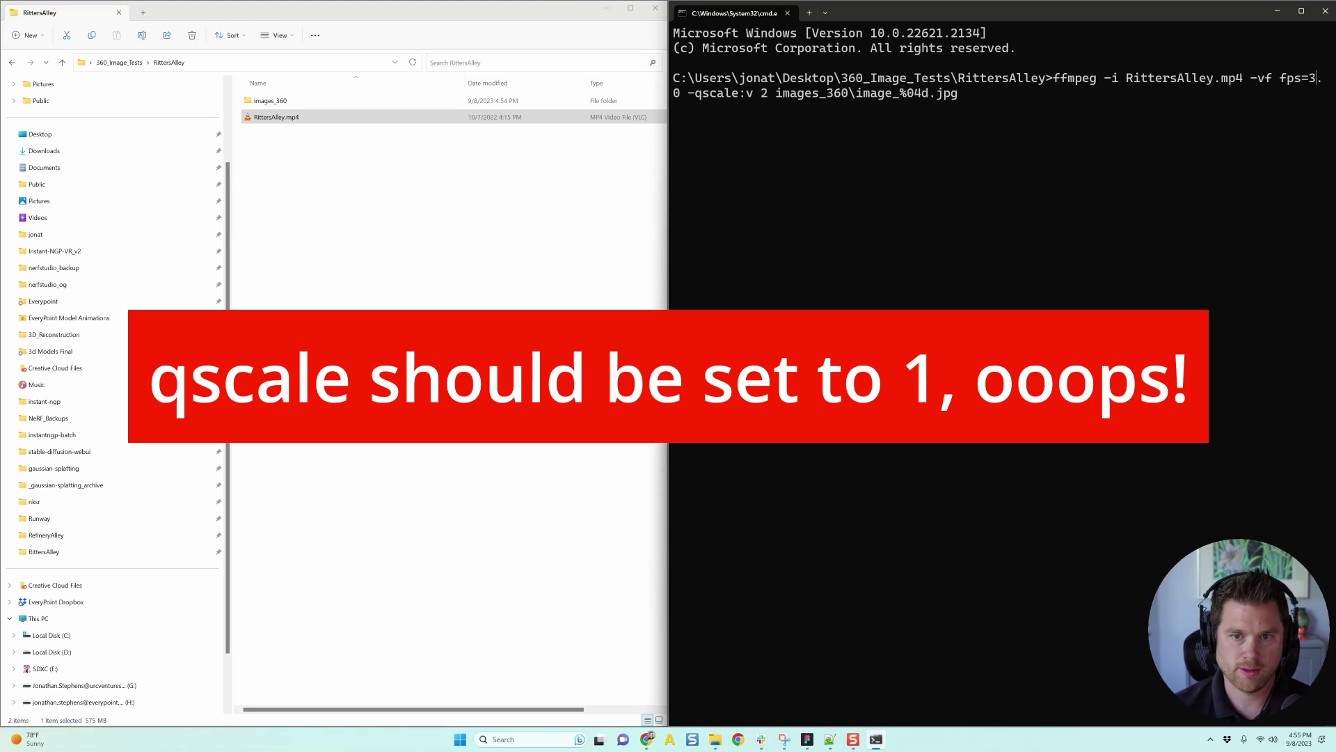
key(Right)
key(Right)
key(Right)
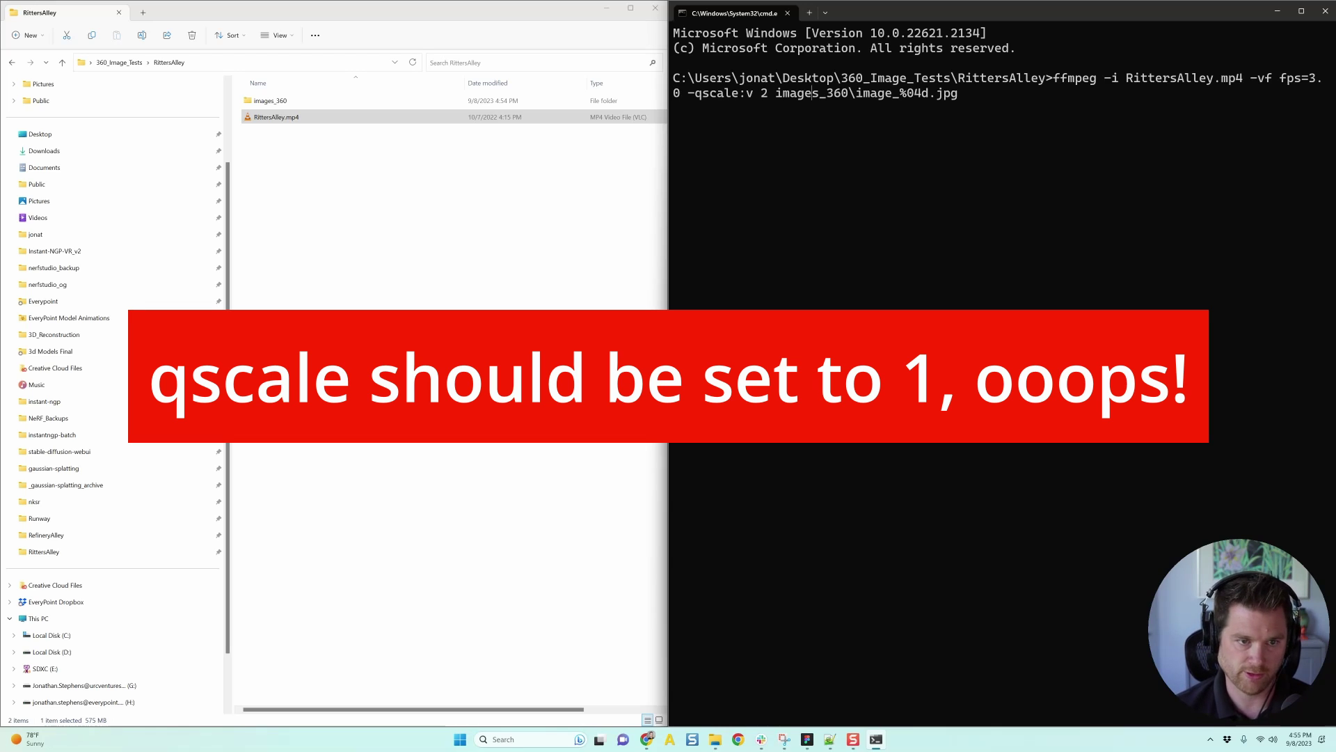
key(Right)
key(Right)
key(Right)
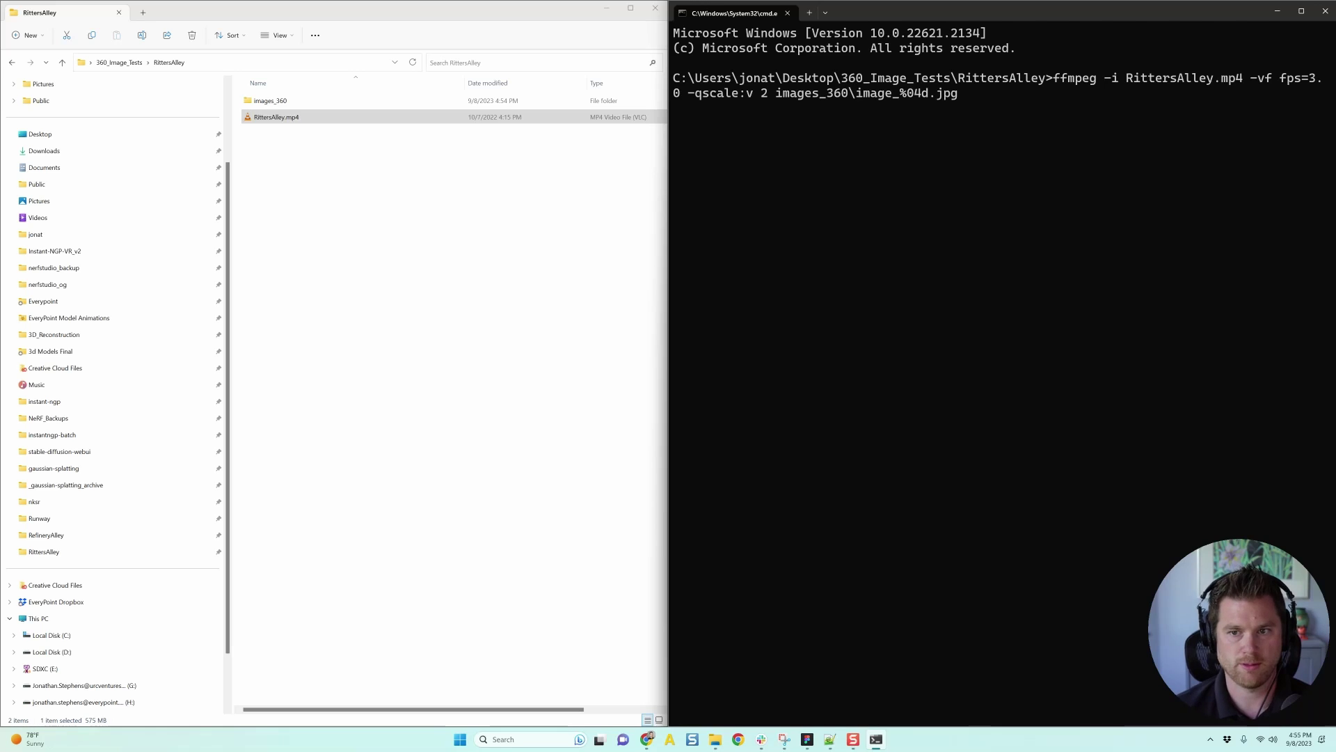
key(Return)
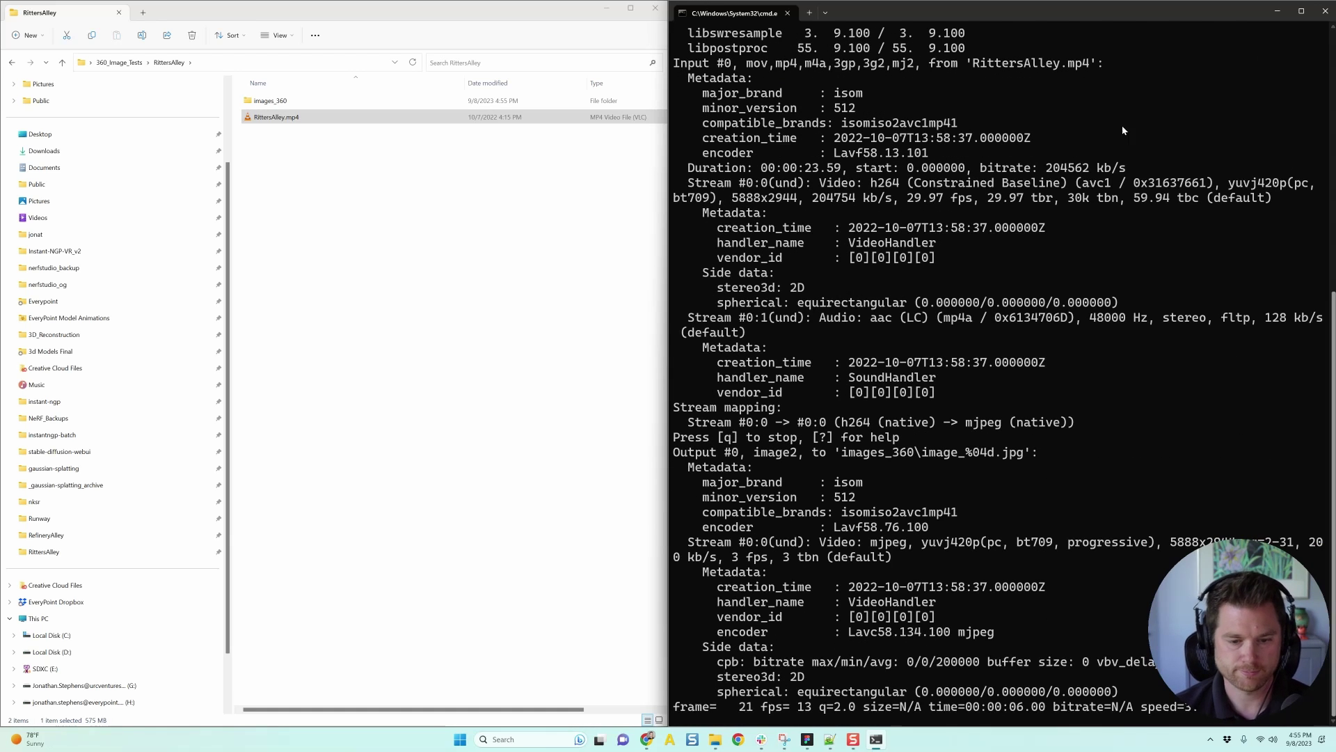
Open the images_360 folder to review the extracted frames, and close the command prompt
double_click(382, 101)
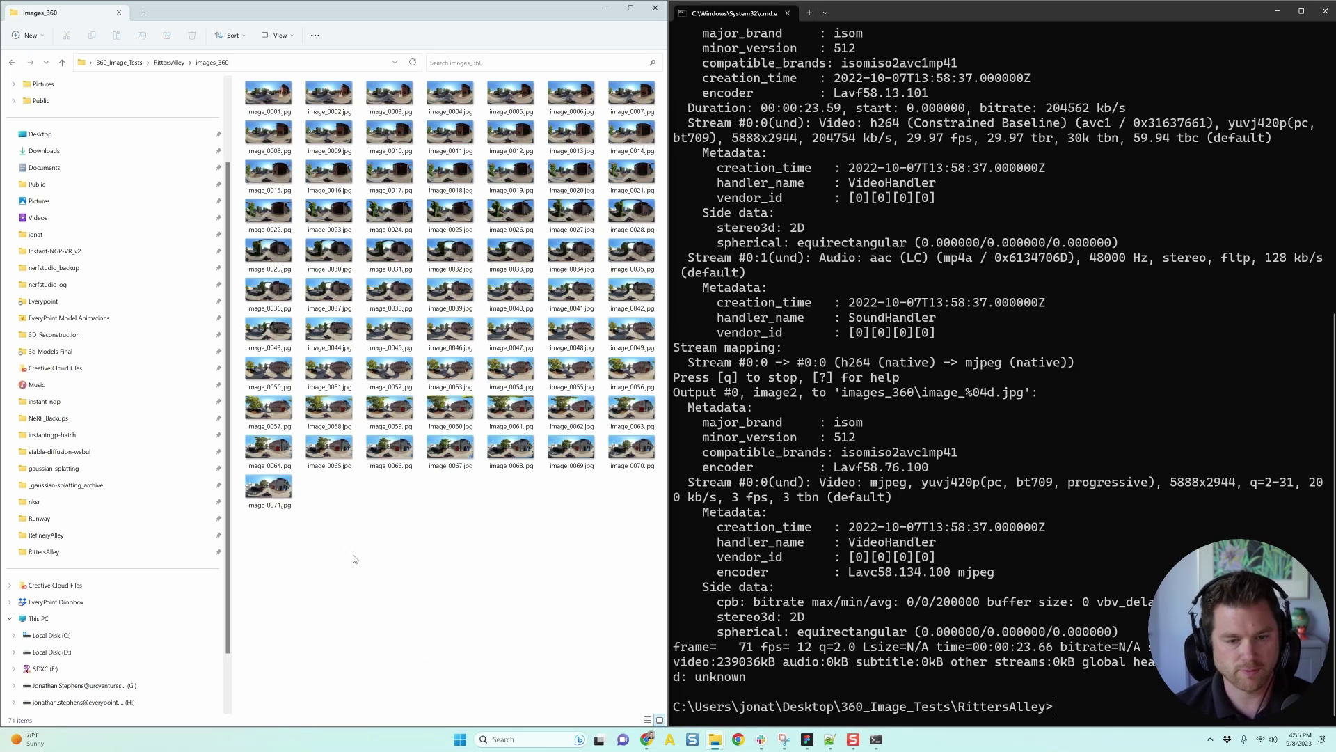
mouse_move(311, 451)
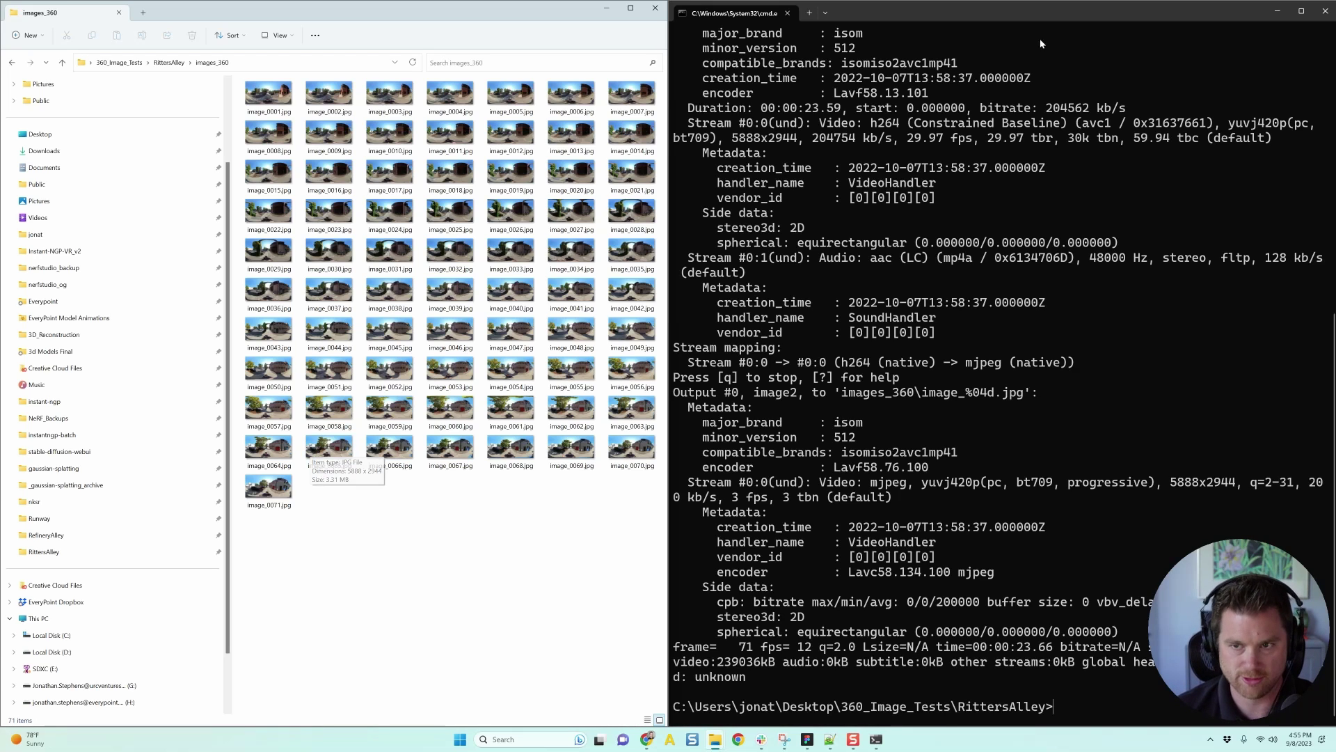
click(1325, 11)
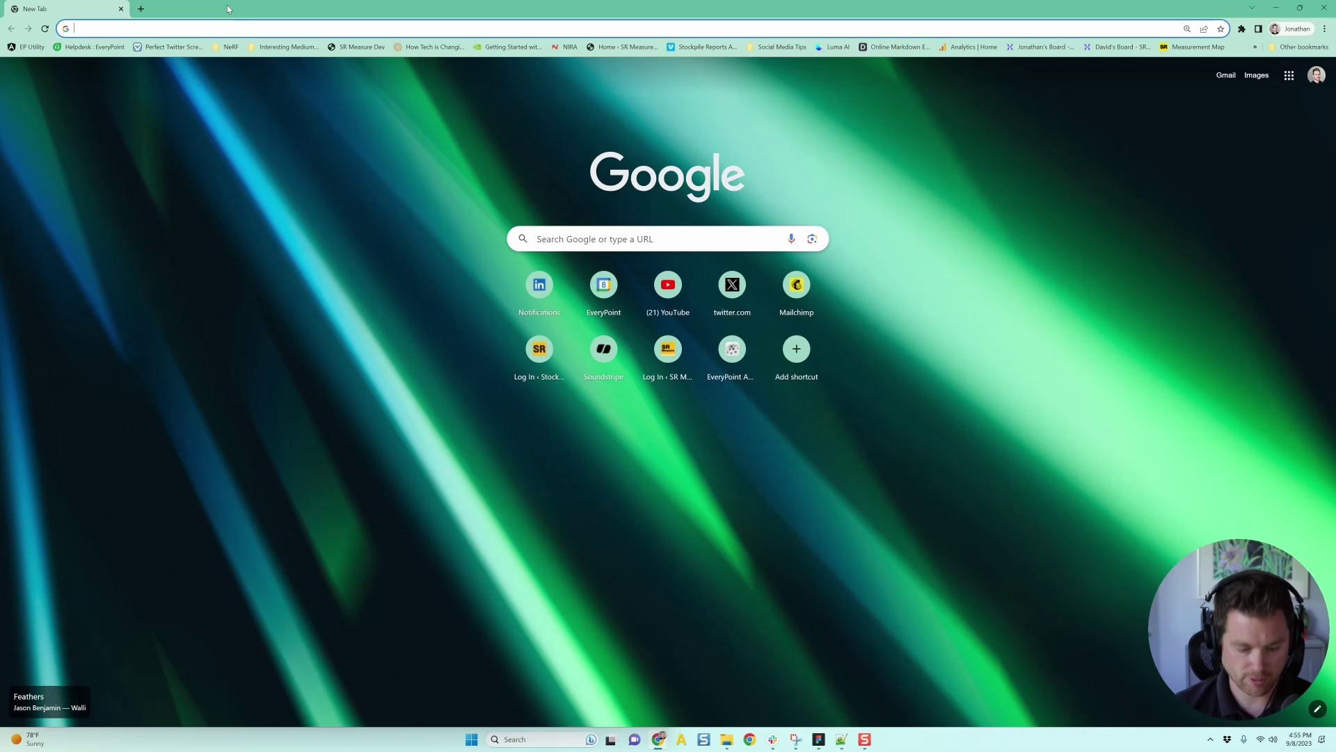
Search the web for meshroom in the browser and open FossHub's list of older Meshroom versions
text(m)
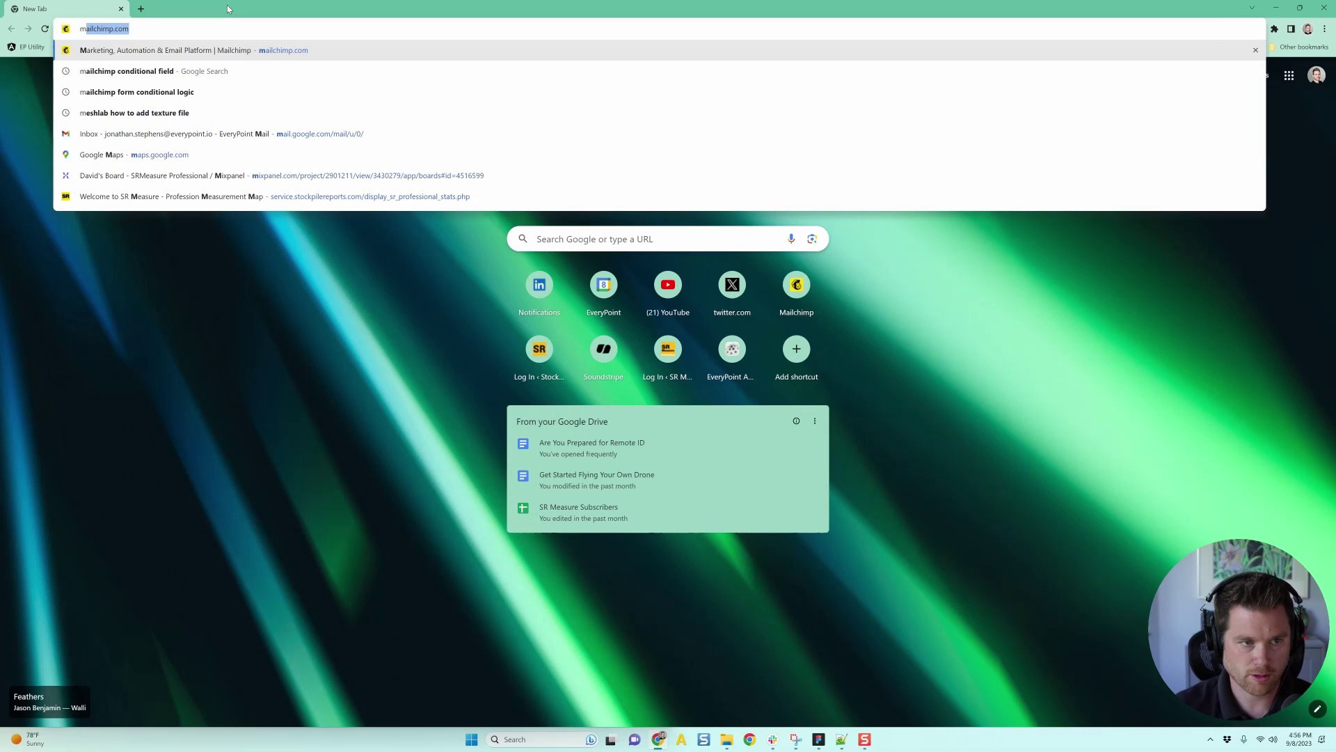
text(eshroom)
key(Return)
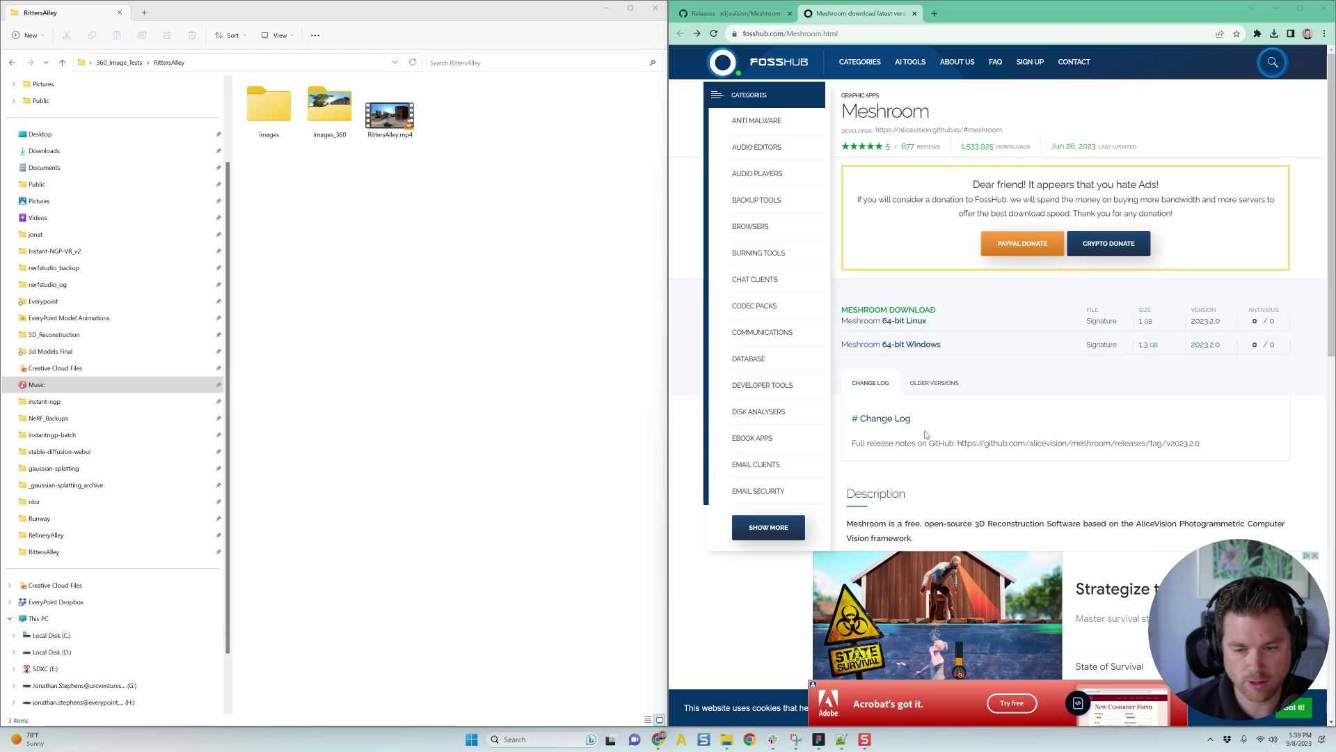
click(974, 411)
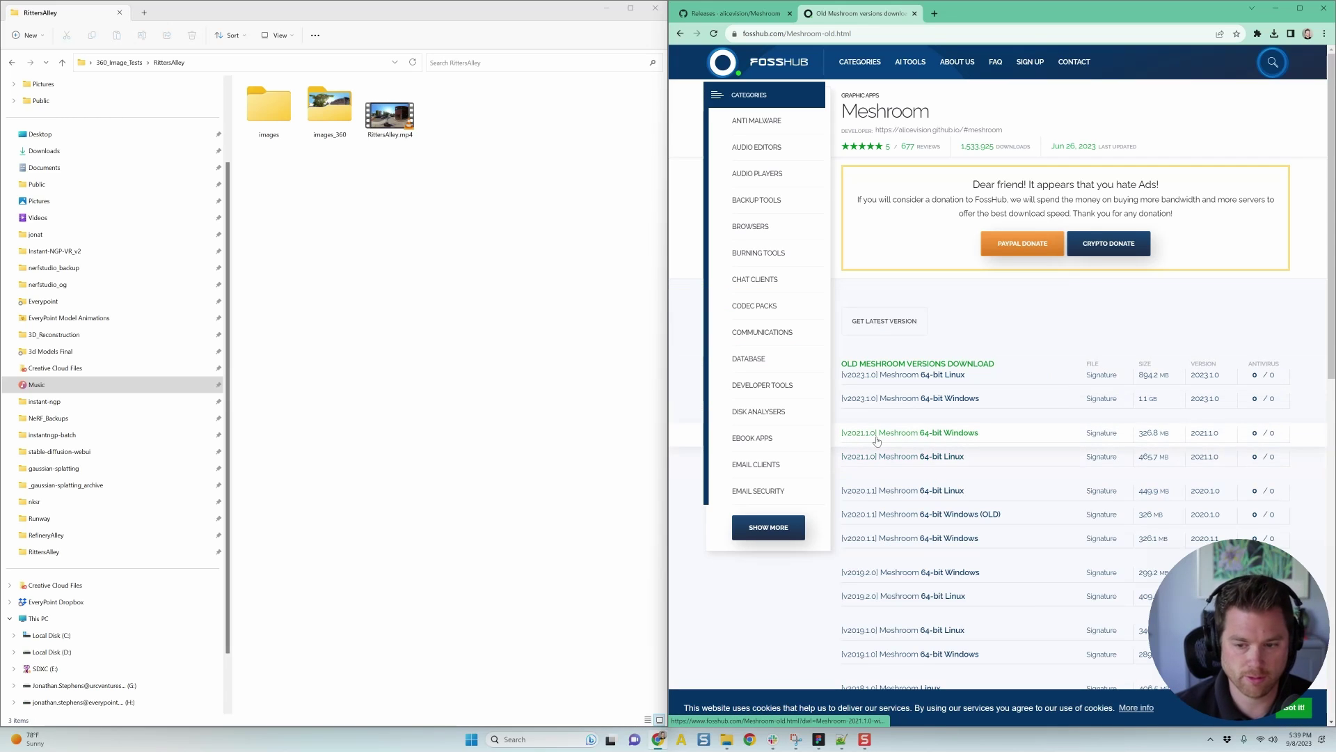
scroll(902, 479, down, 1)
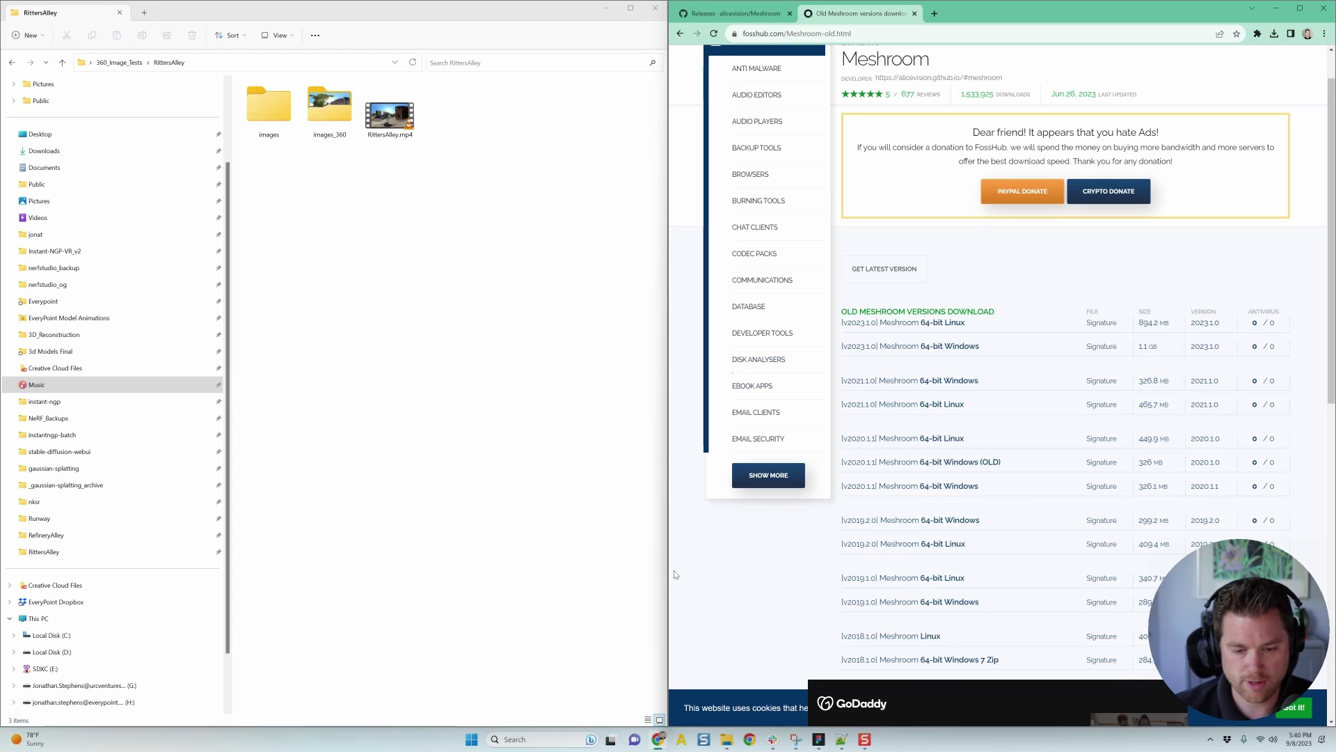
Extract Meshroom-2021.1.0-win64.zip in the Downloads folder
mouse_move(717, 748)
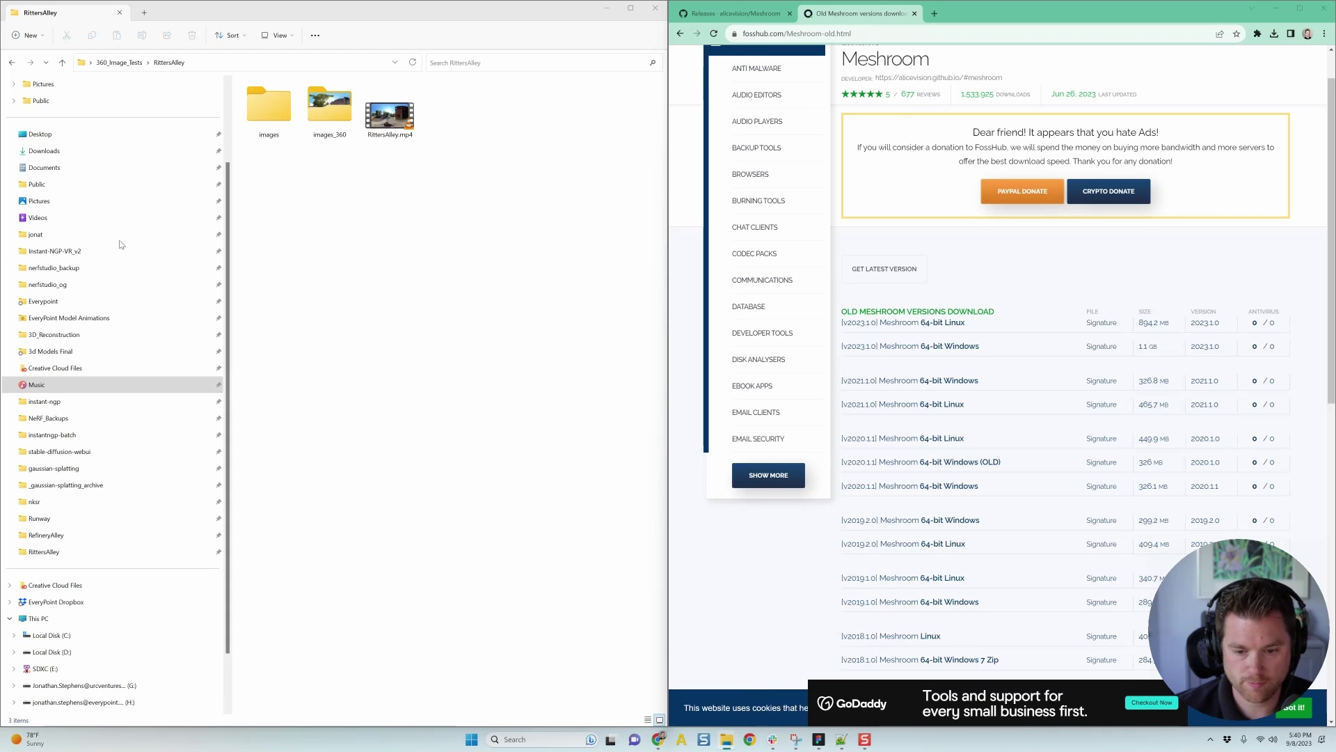
key(super+e)
drag(348, 471, 635, 177)
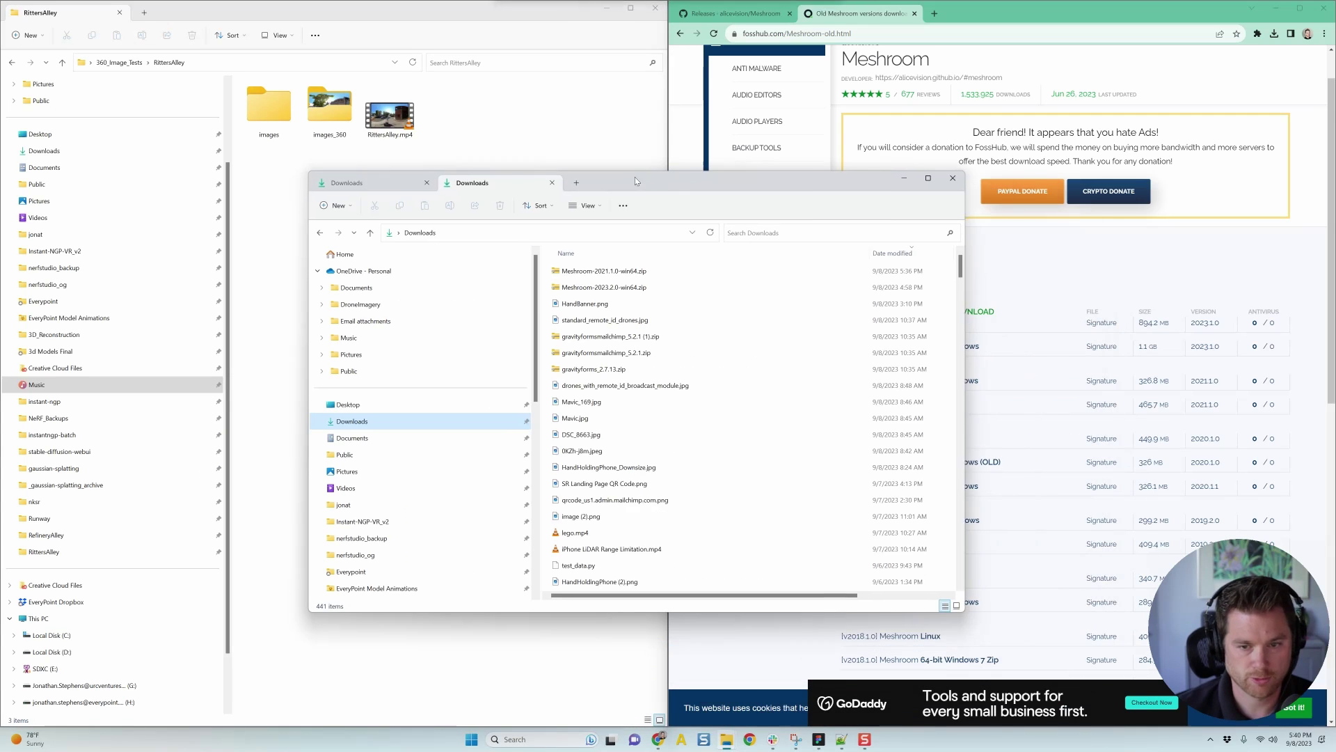
double_click(641, 270)
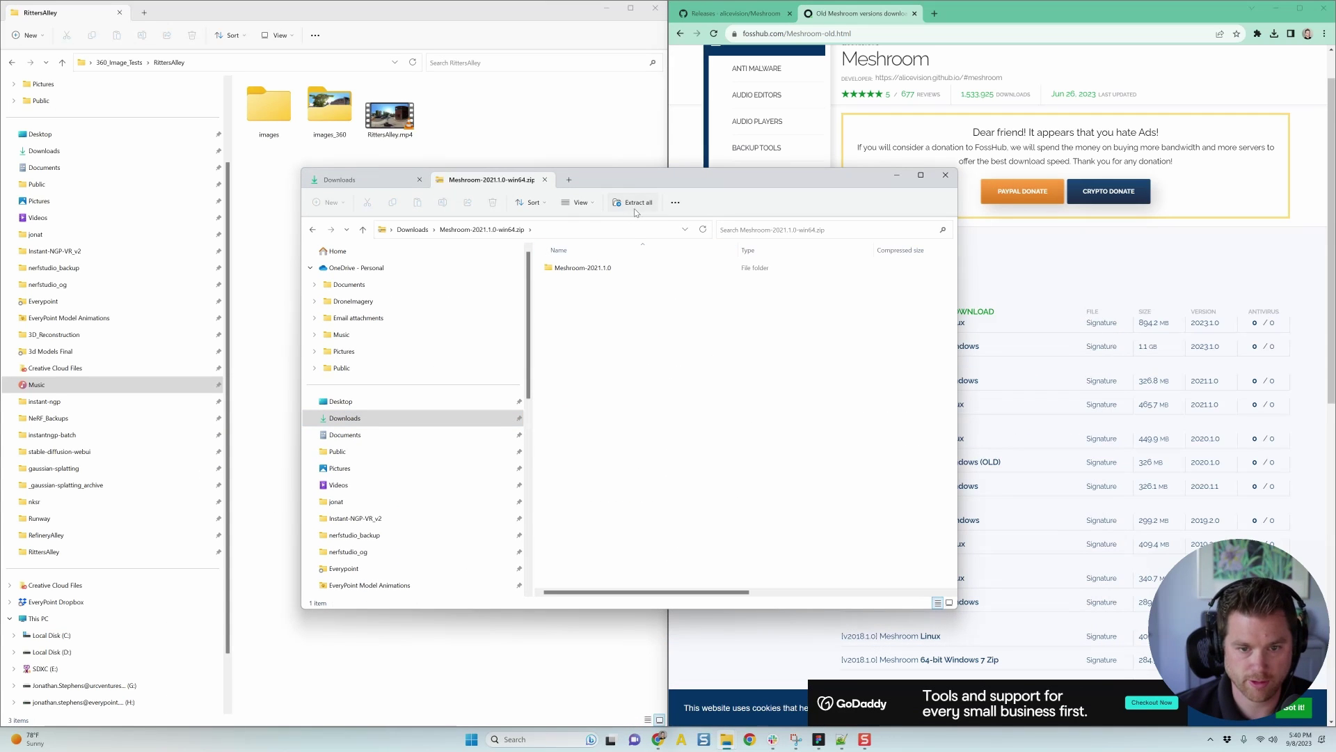
click(633, 203)
click(756, 478)
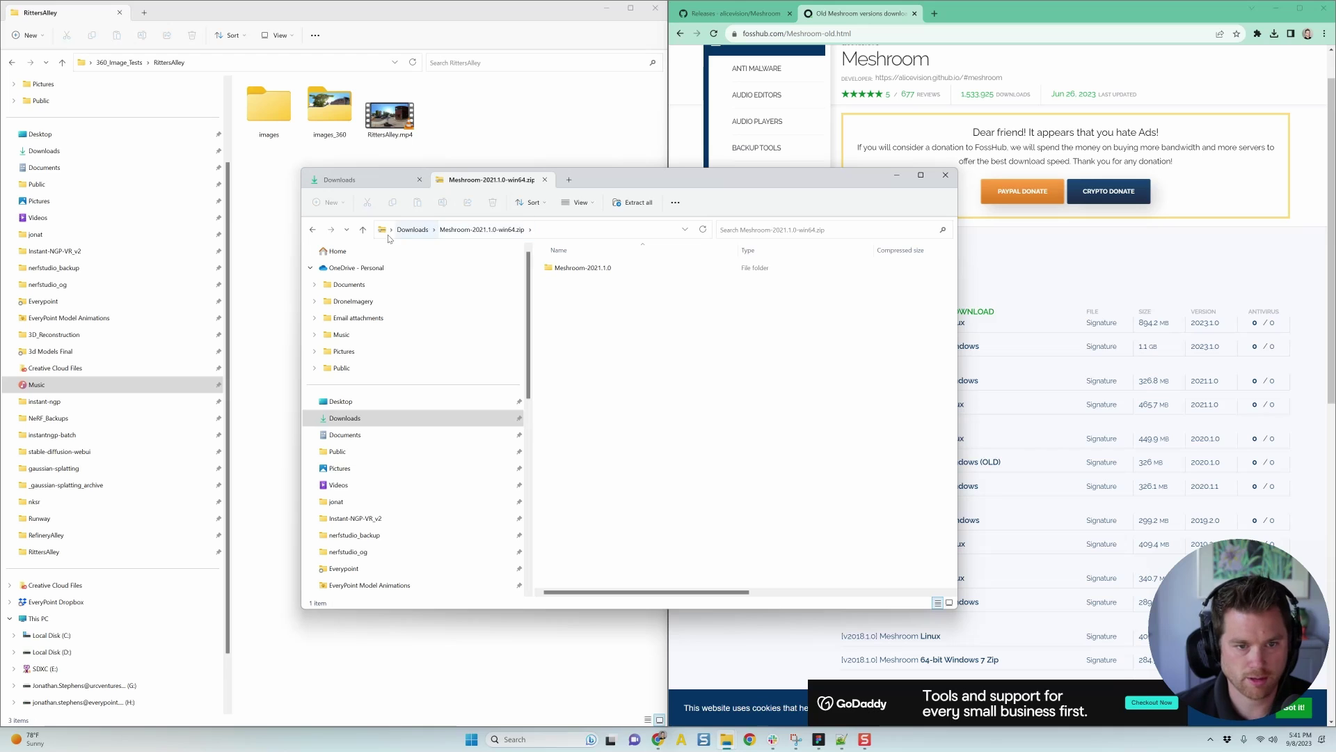
Move the Meshroom-2021.1.0 folder from the extracted Meshroom-2021.1.0-win64 folder in Downloads to the user's home folder
click(412, 229)
text(mea)
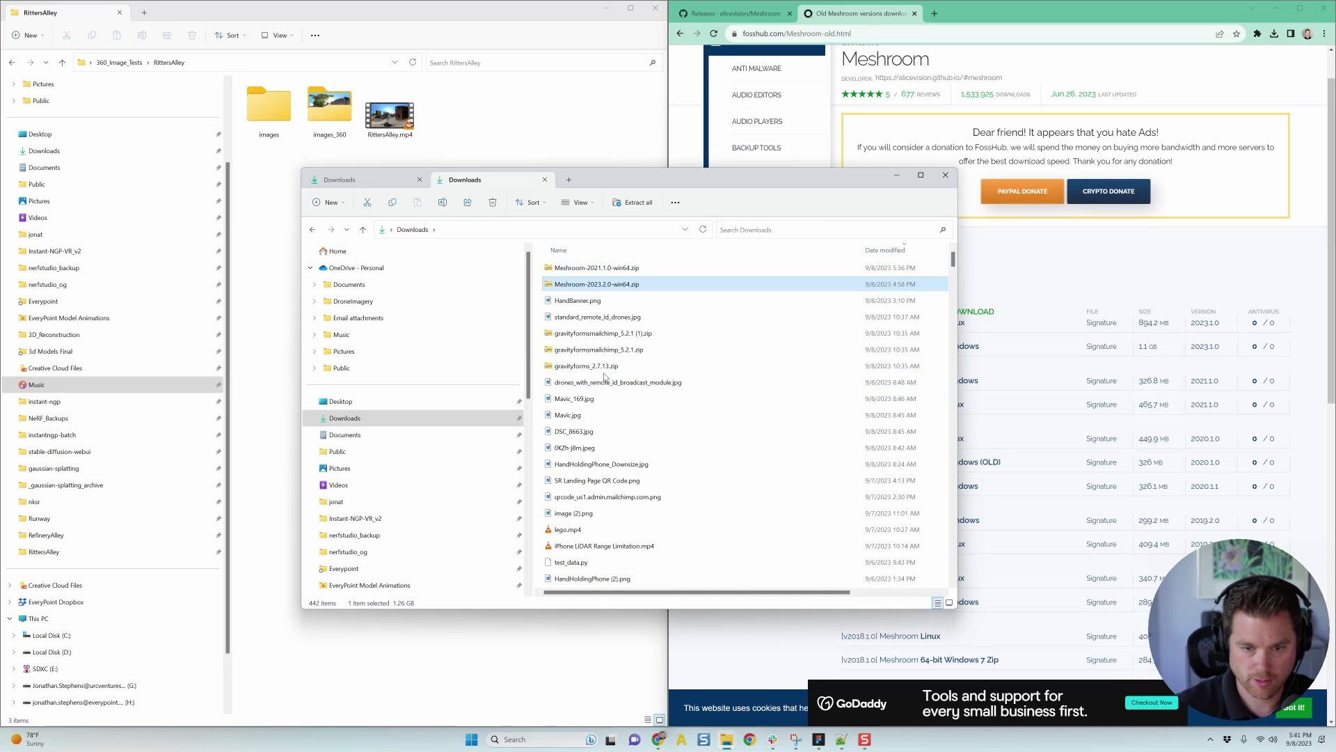
text(shroom)
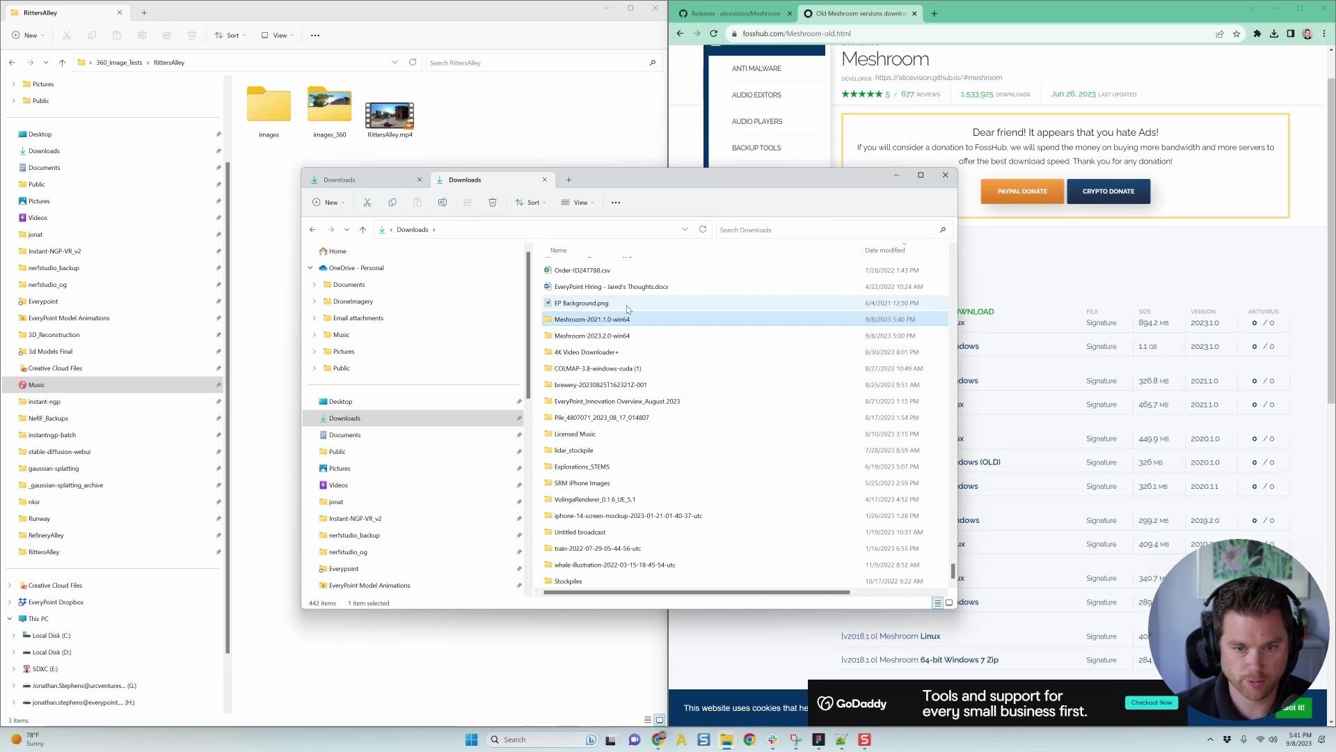
double_click(616, 320)
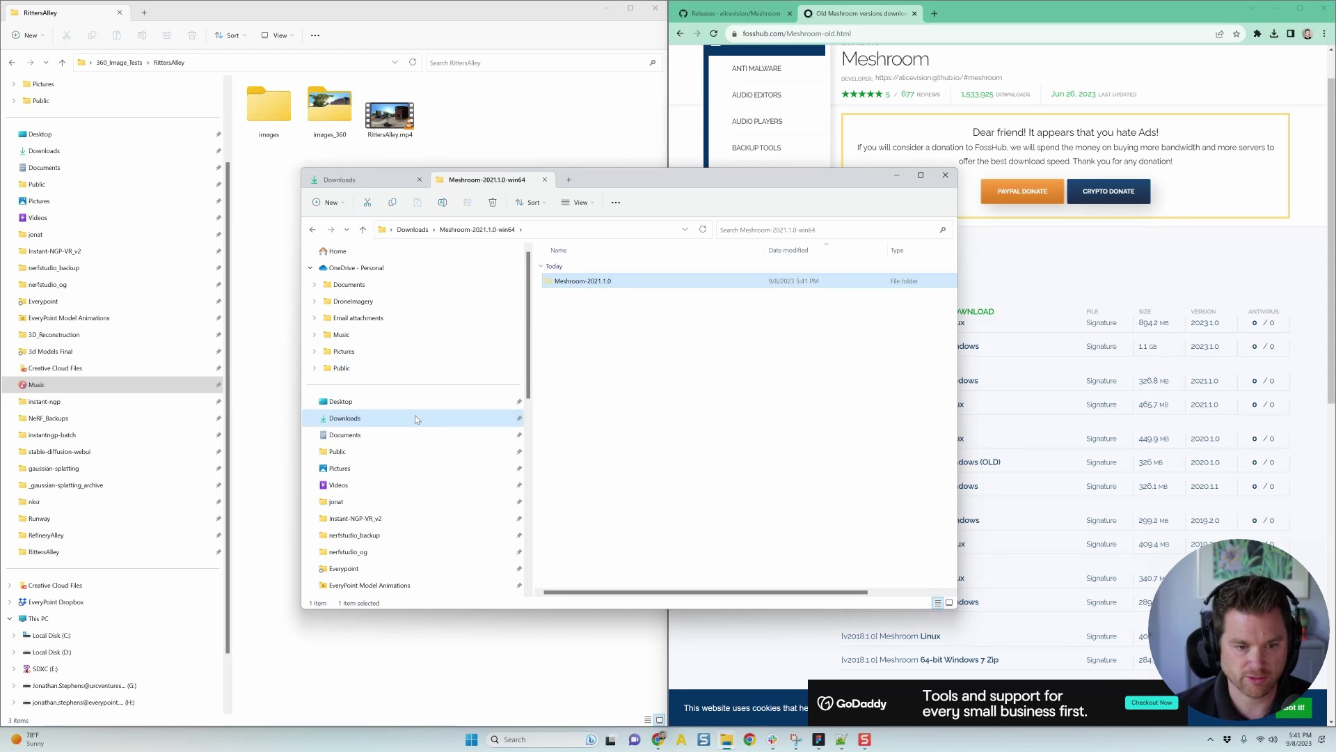
click(367, 496)
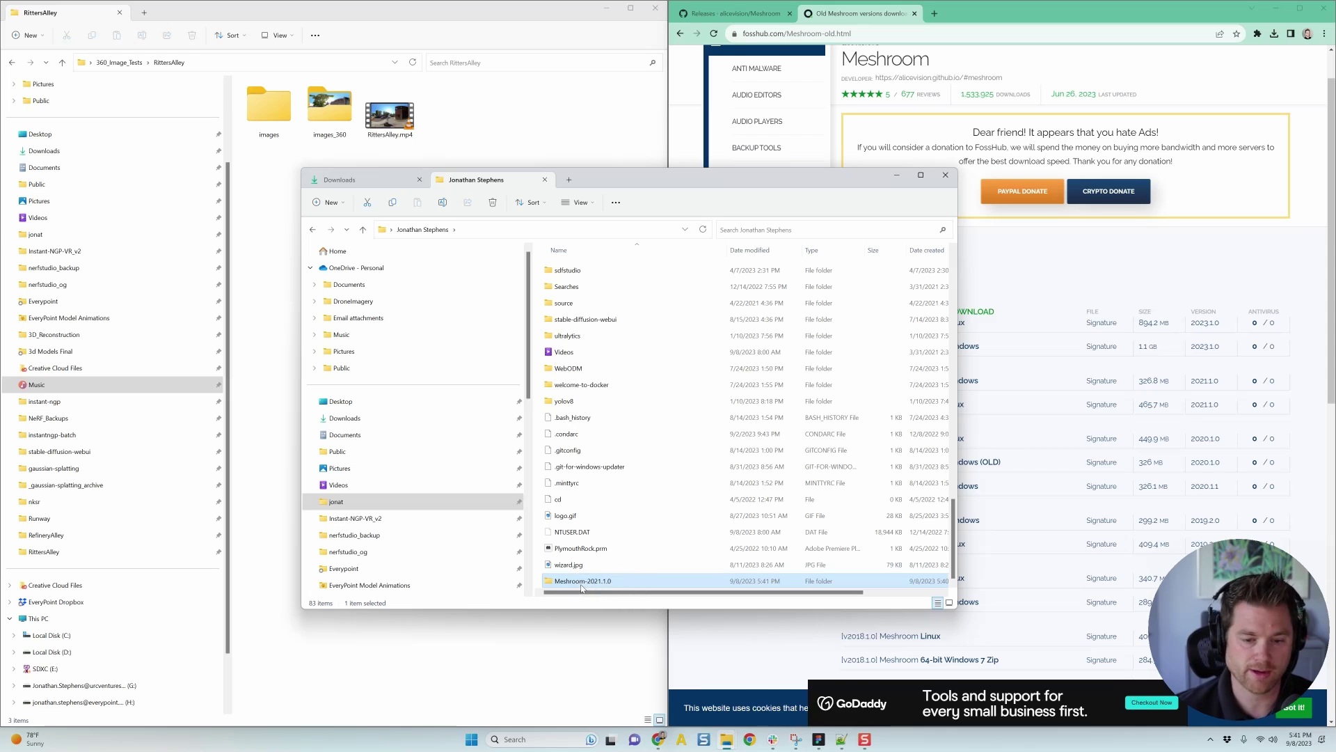
Open a command prompt in the aliceVision\bin folder inside Meshroom-2021.1.0
double_click(581, 581)
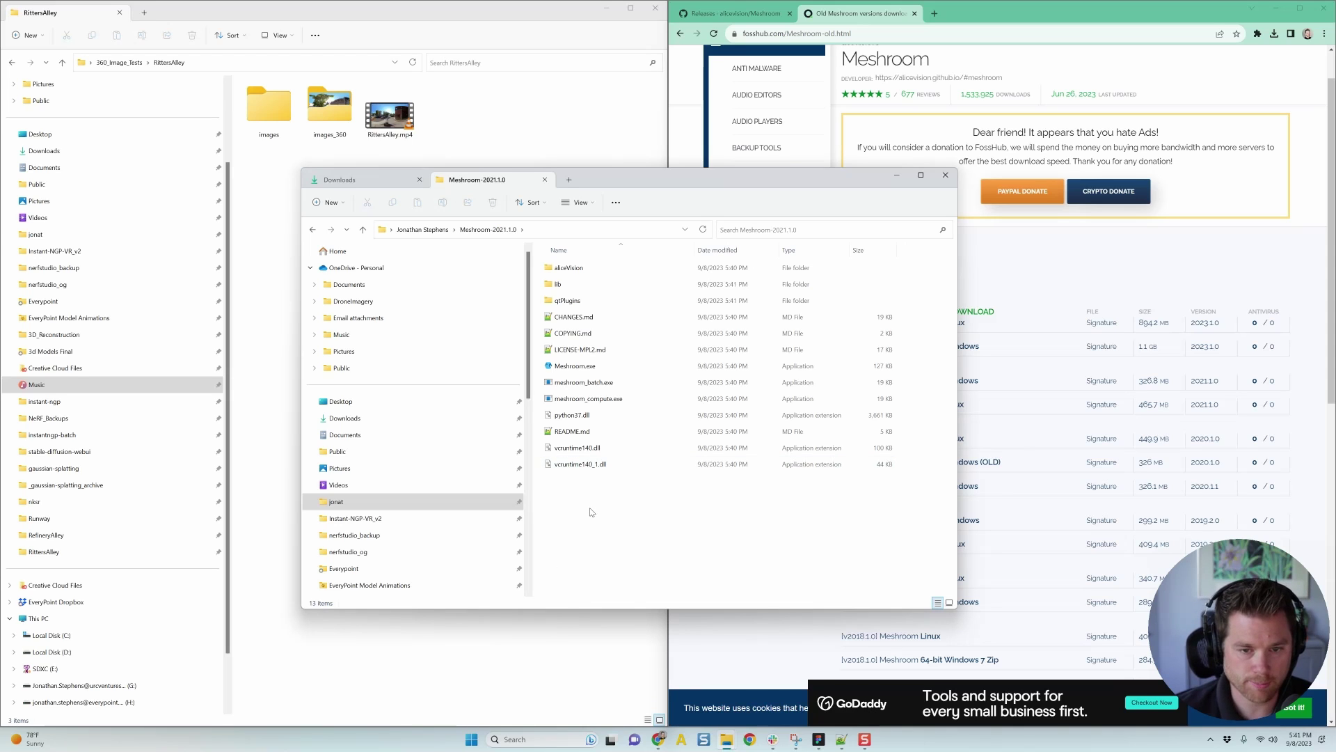
double_click(585, 276)
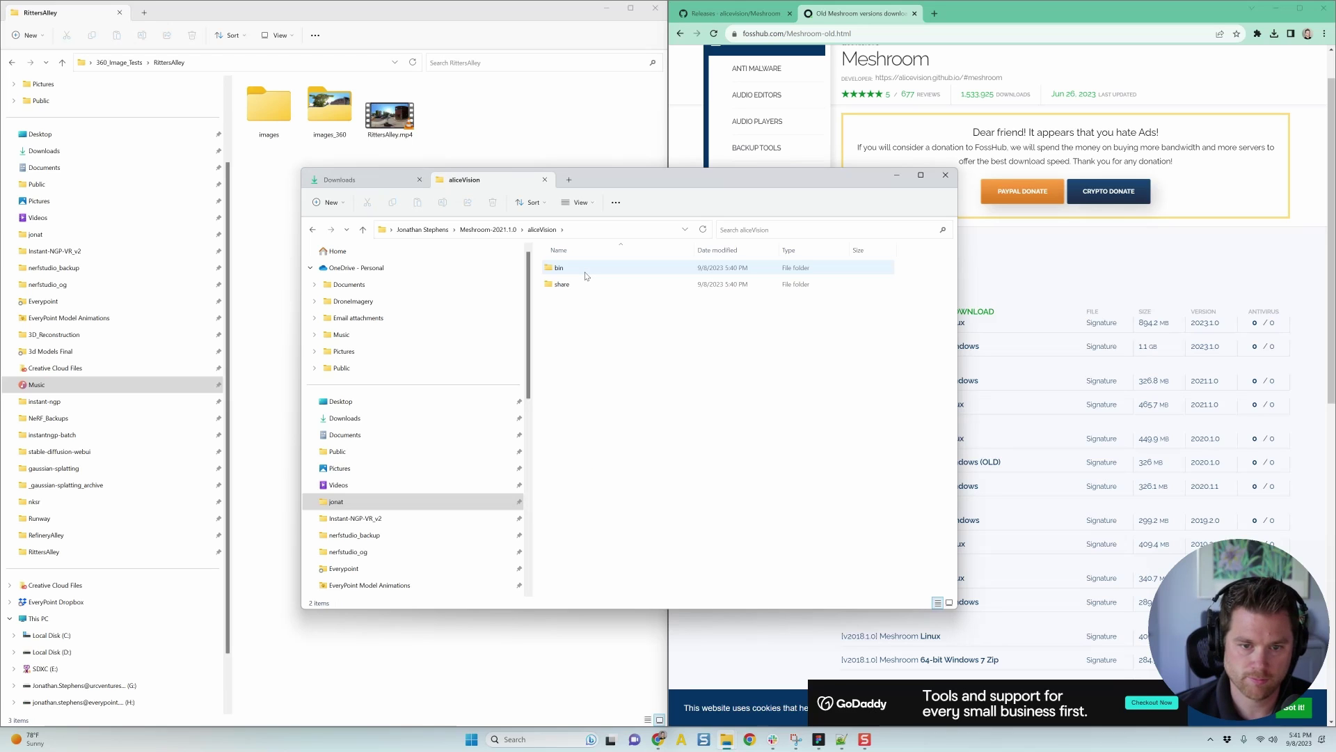
double_click(585, 272)
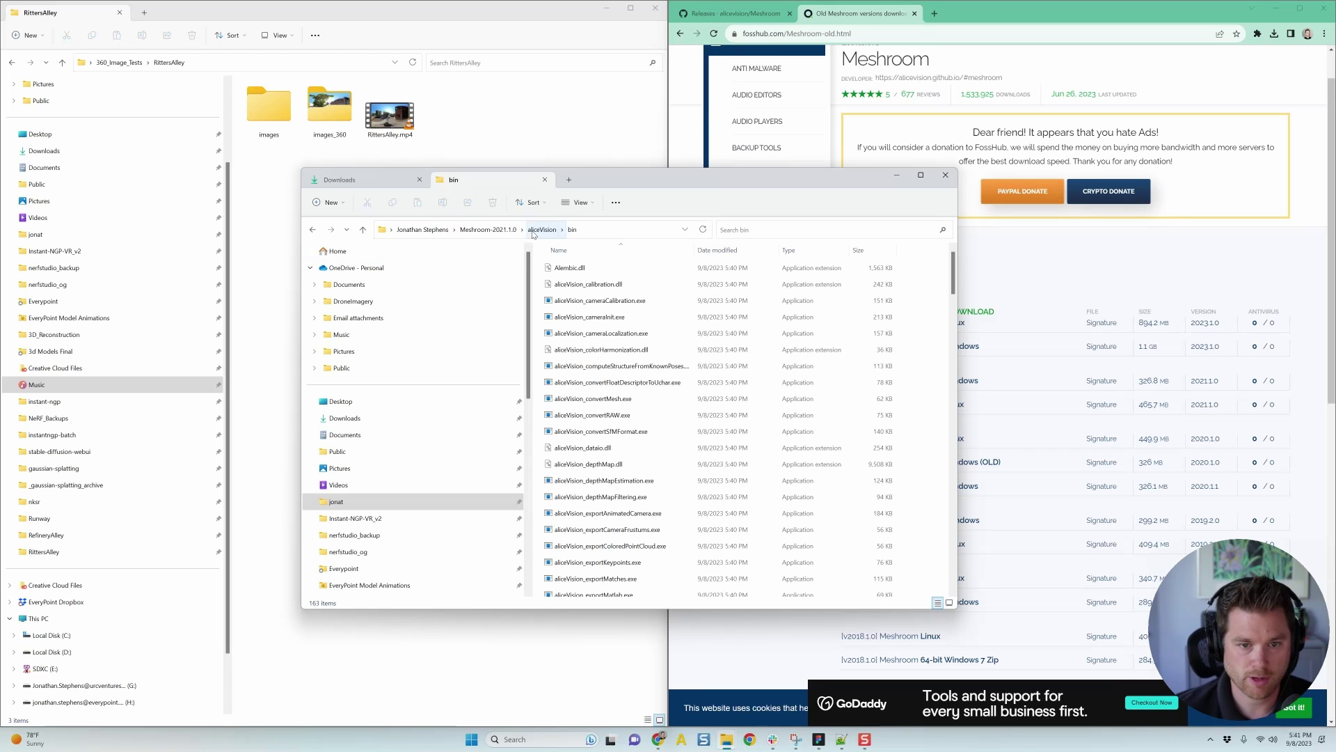
click(623, 230)
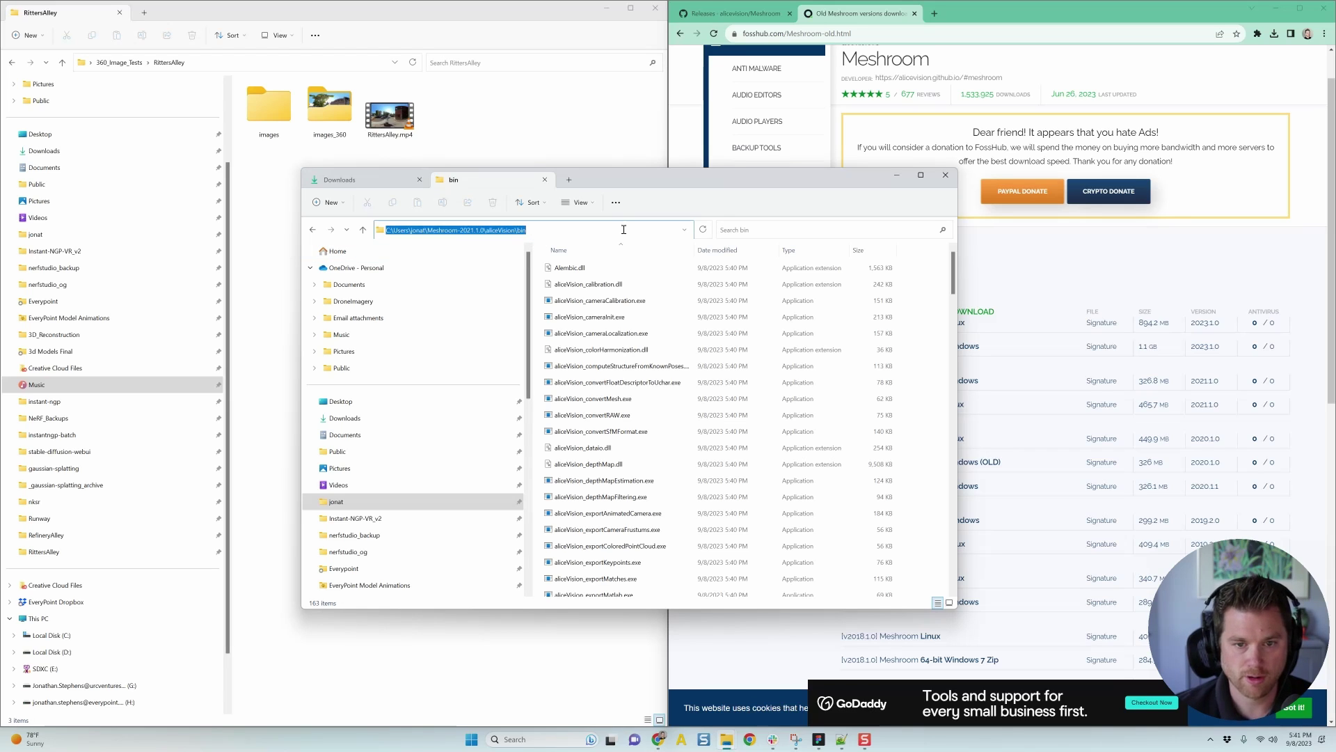
text(cmd)
key(Return)
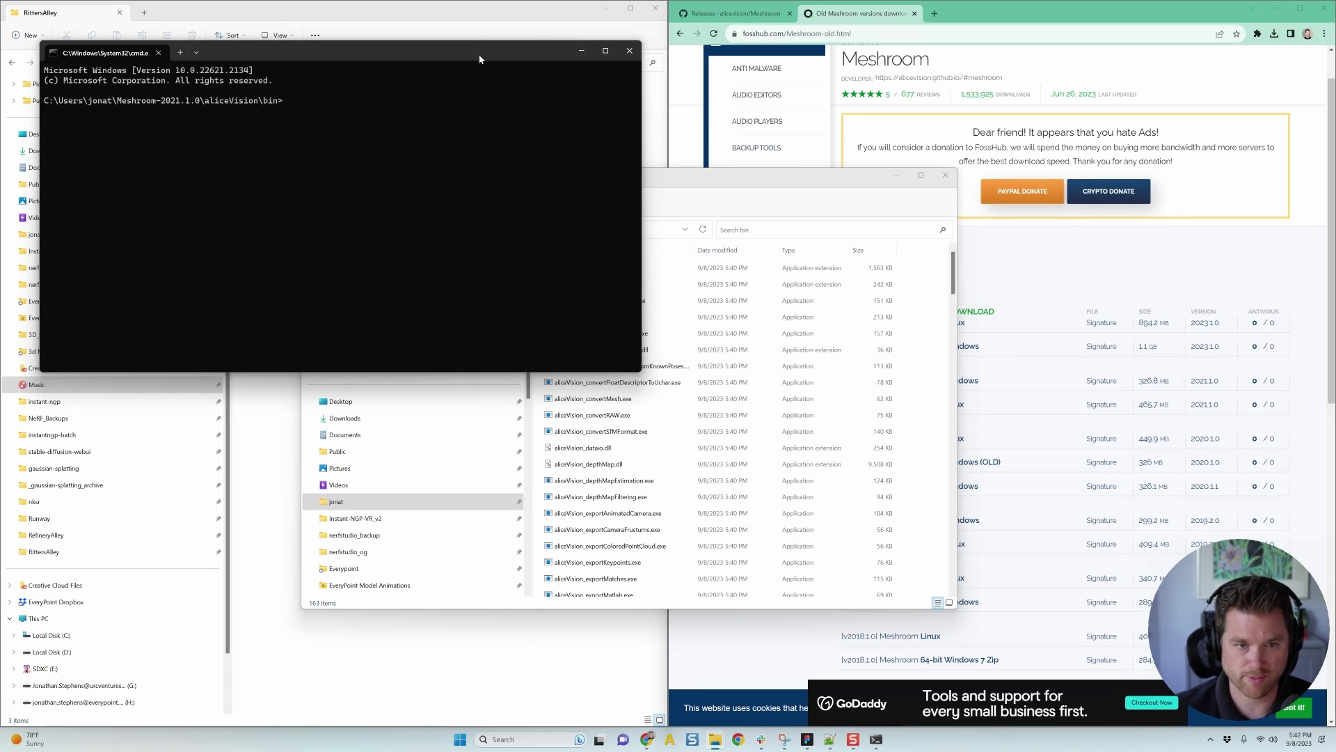
Close the browser and the bin folder window, place the command prompt beside the RittersAlley folder, and enlarge its text
drag(480, 66, 539, 152)
drag(530, 52, 723, 178)
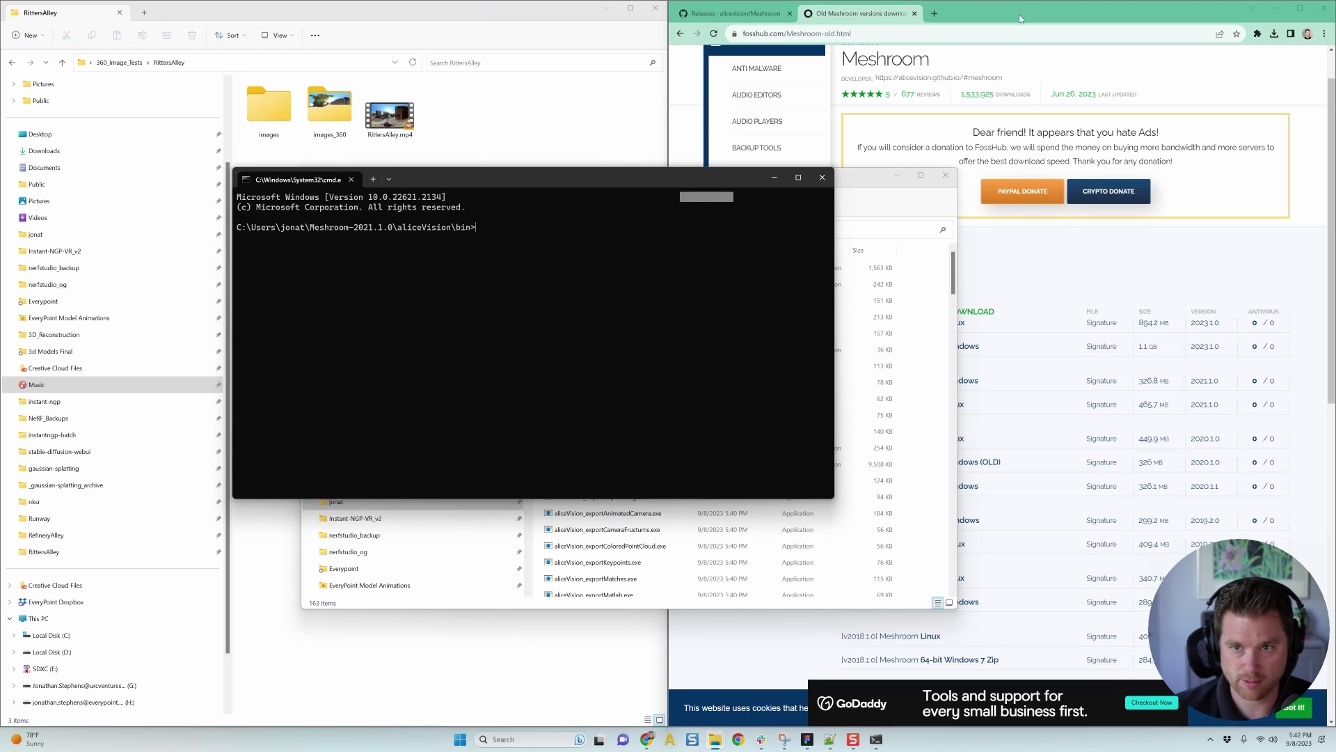
click(1323, 8)
drag(554, 187, 1335, 194)
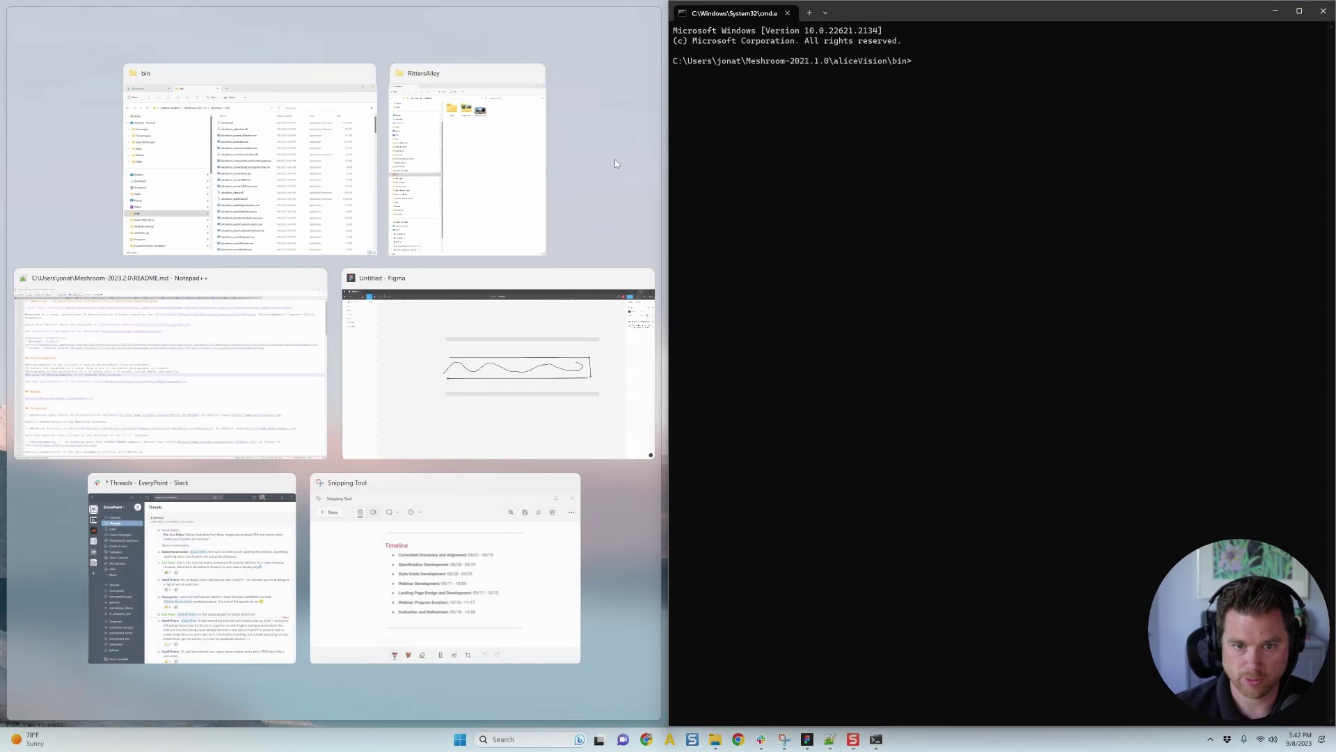
click(649, 217)
click(818, 167)
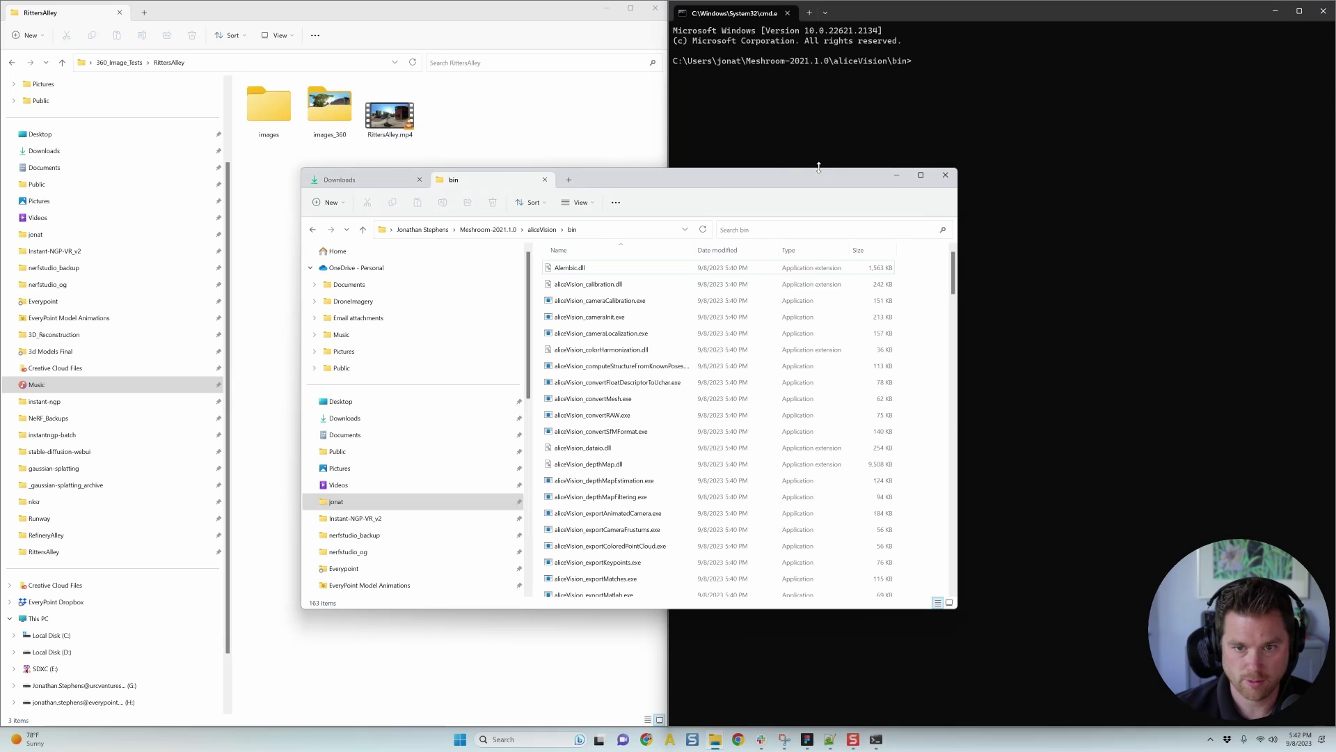
click(945, 175)
ctrl+scroll(986, 271, up, 2)
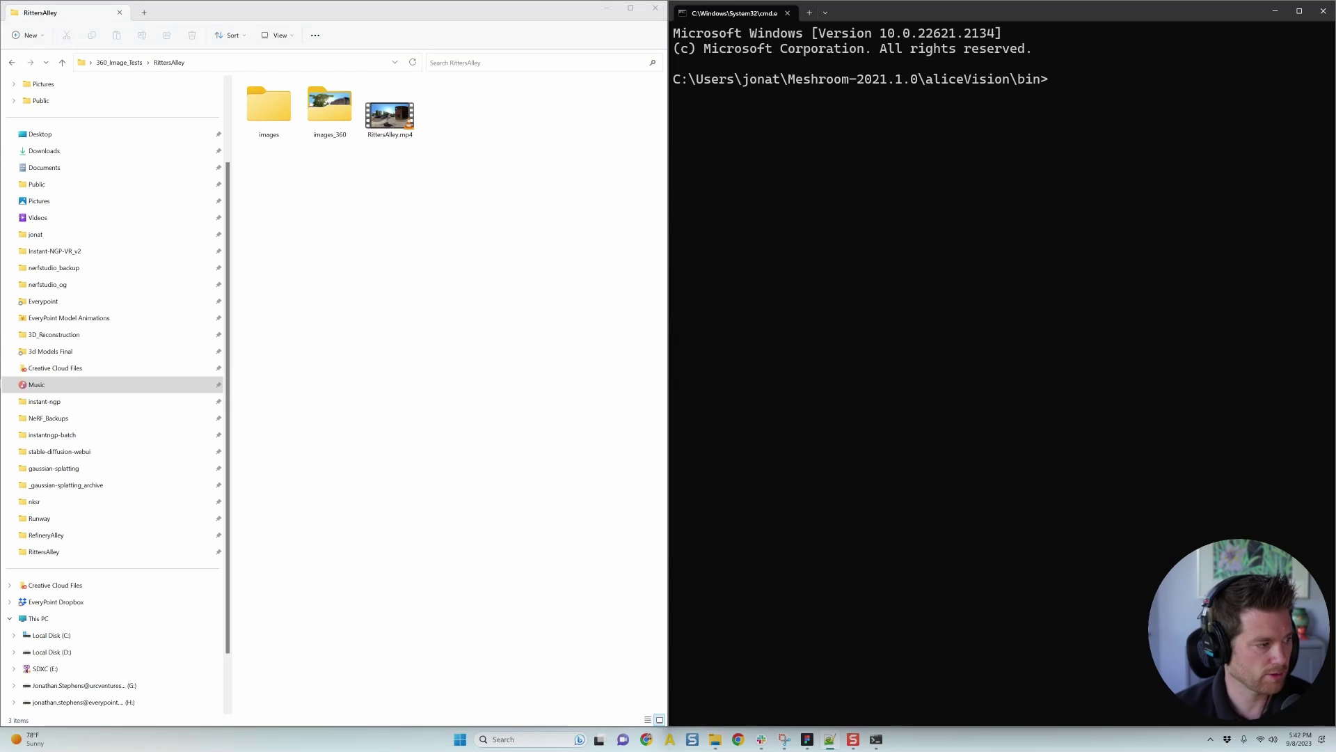
click(1089, 152)
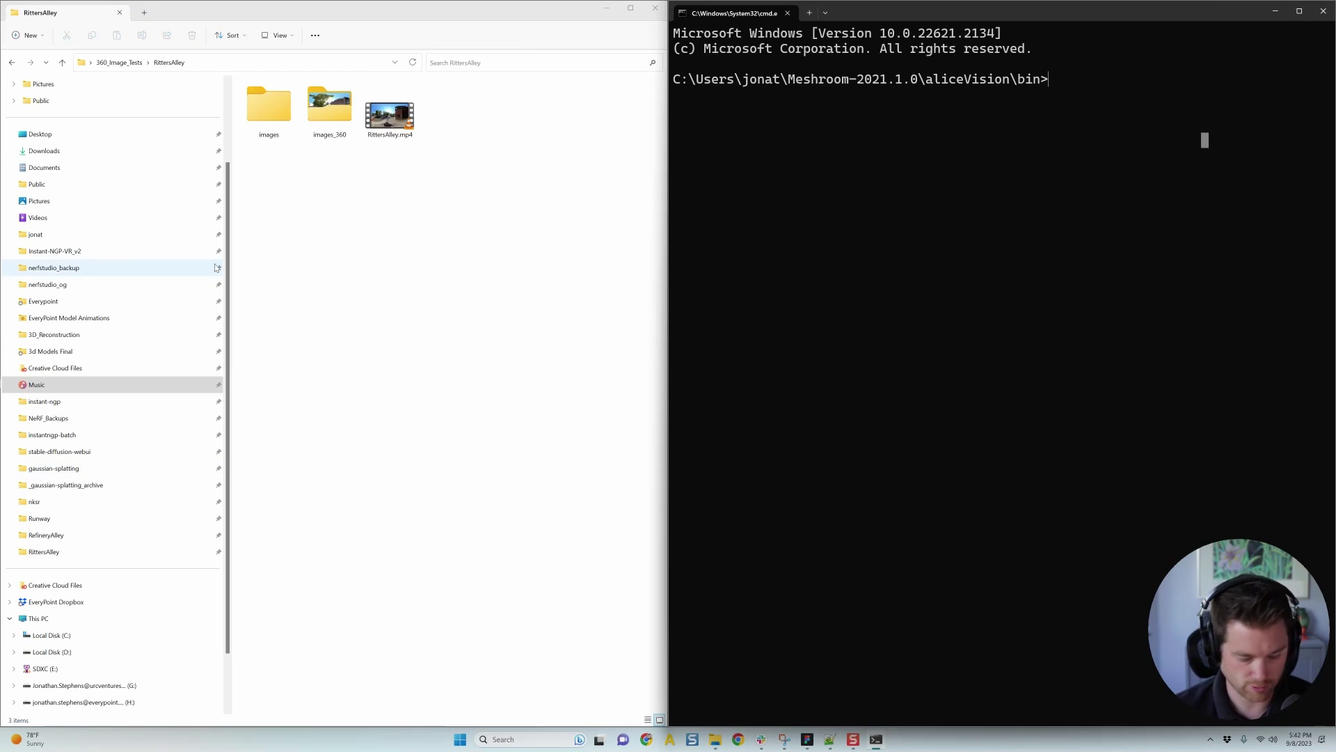
text(alice)
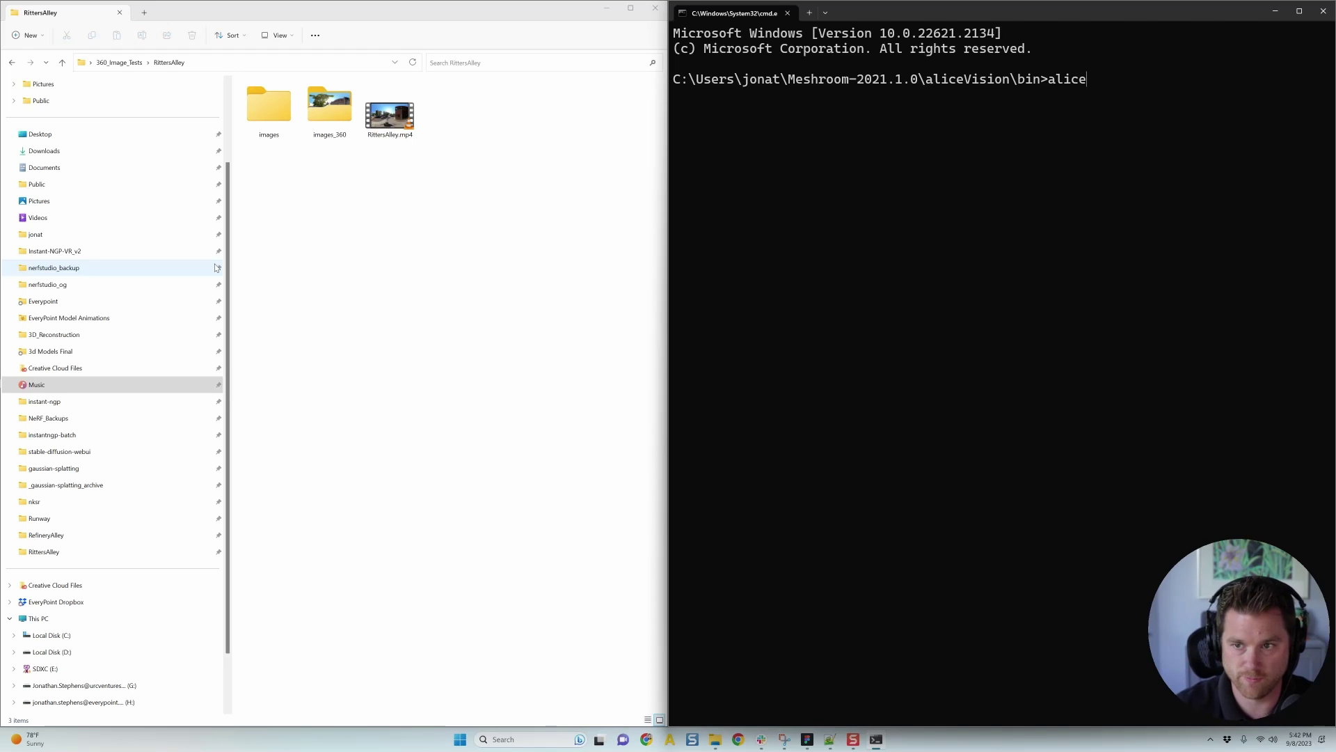
key(Tab)
key(Escape)
Enter aliceVision_utils_split360Images.exe as the command at the prompt, without running it
text(a)
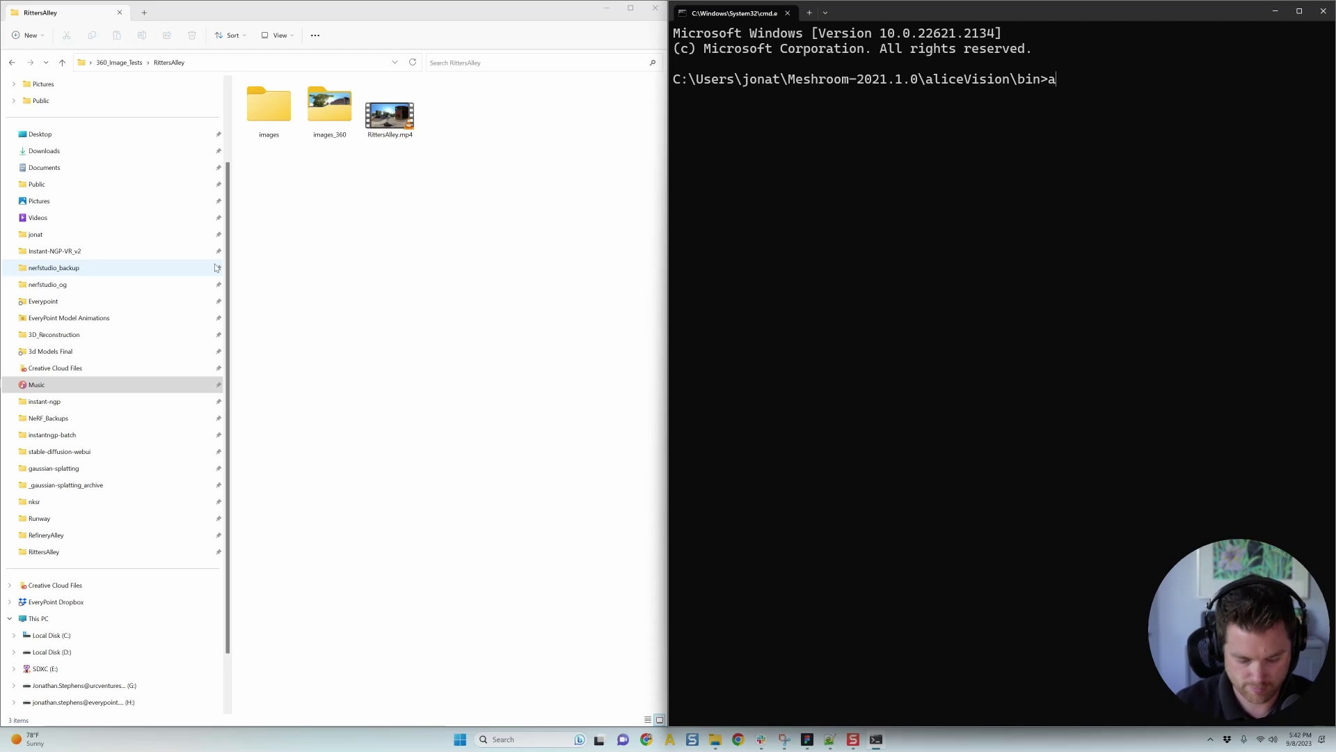
text(licevision)
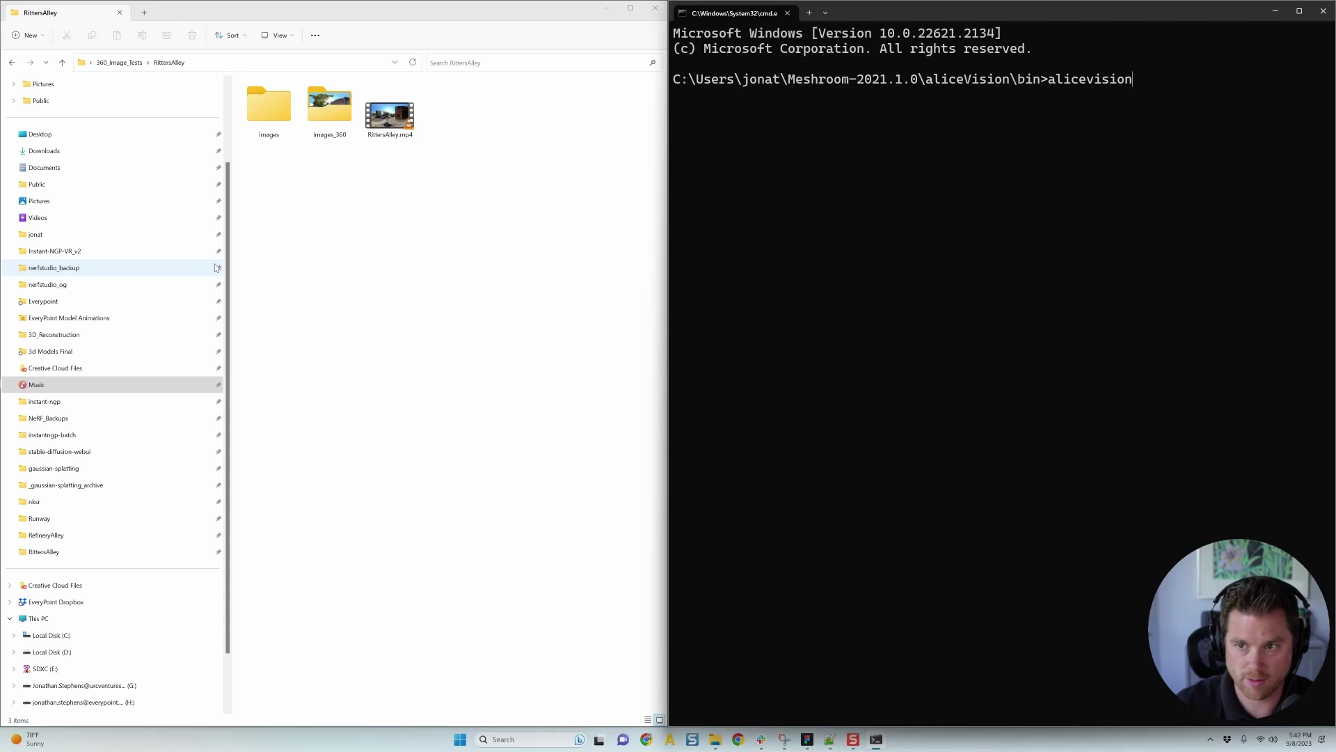
text(_uti)
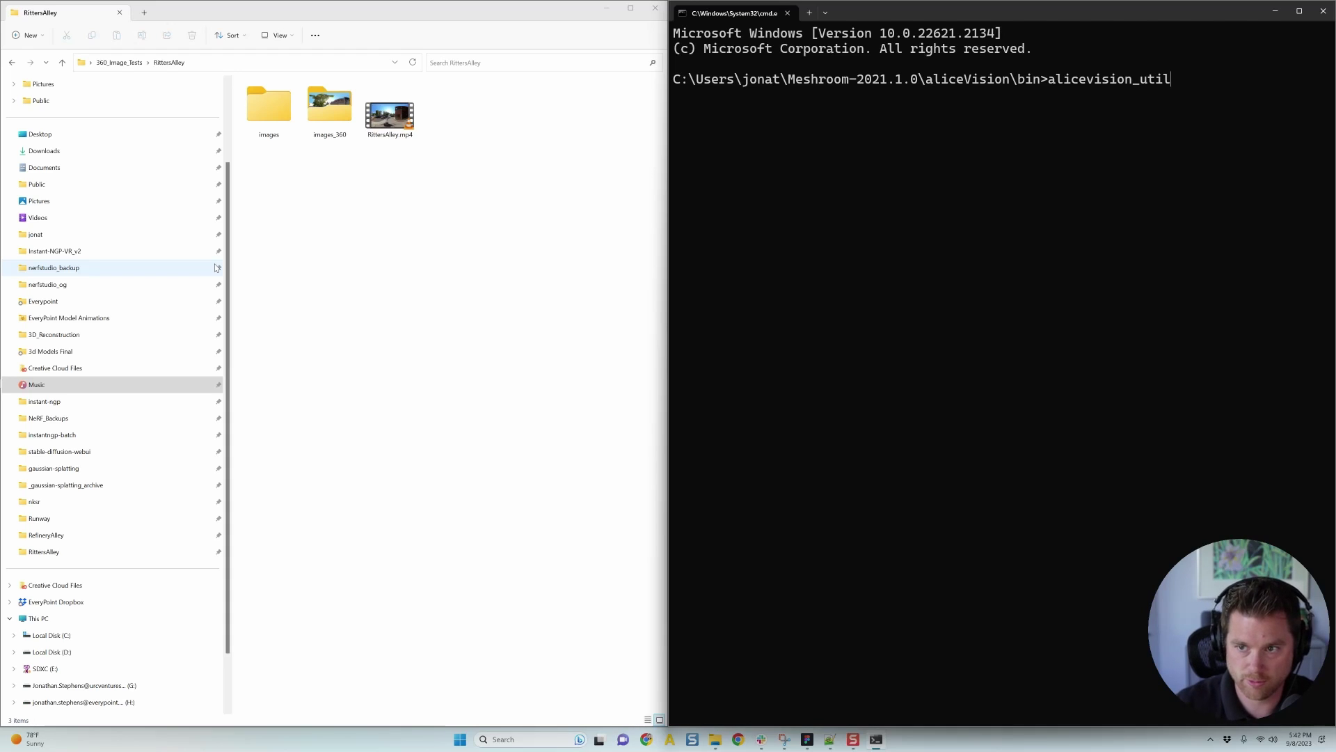
text(l)
key(Tab)
key(Tab)
key(Tab)
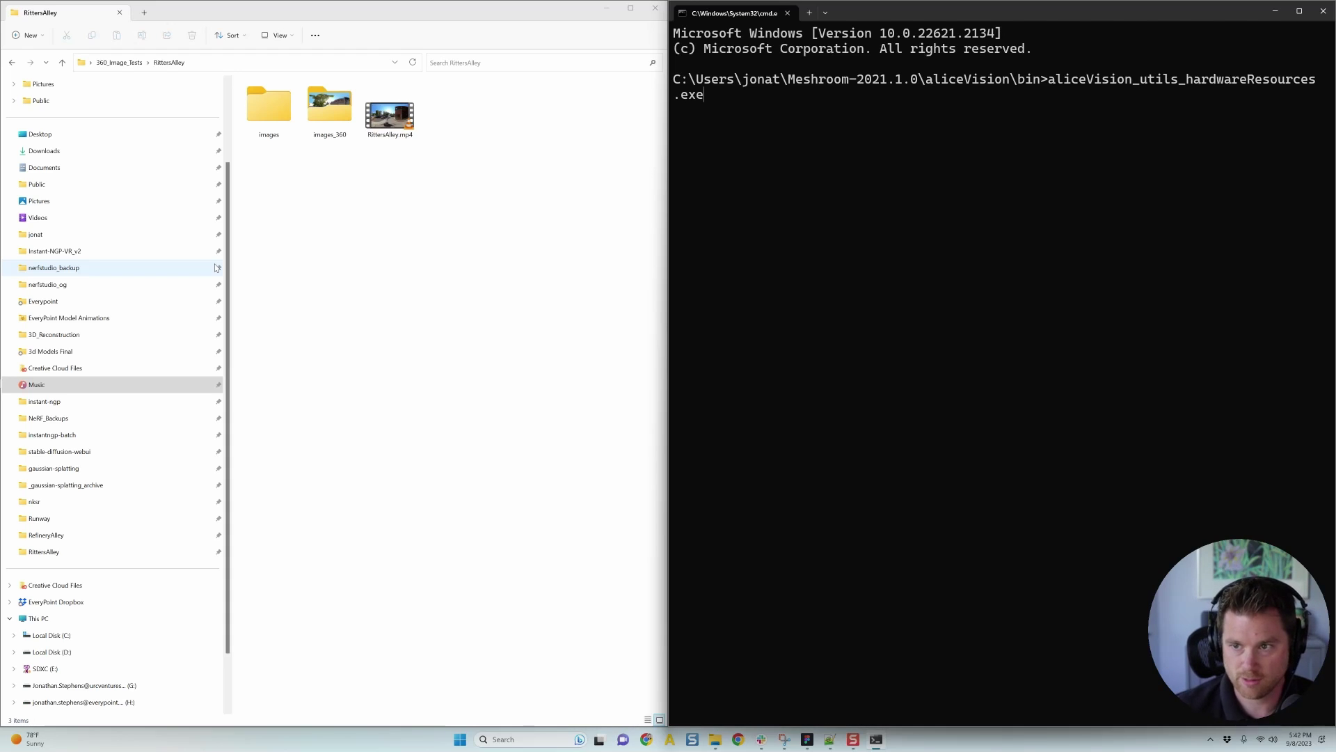
key(Tab)
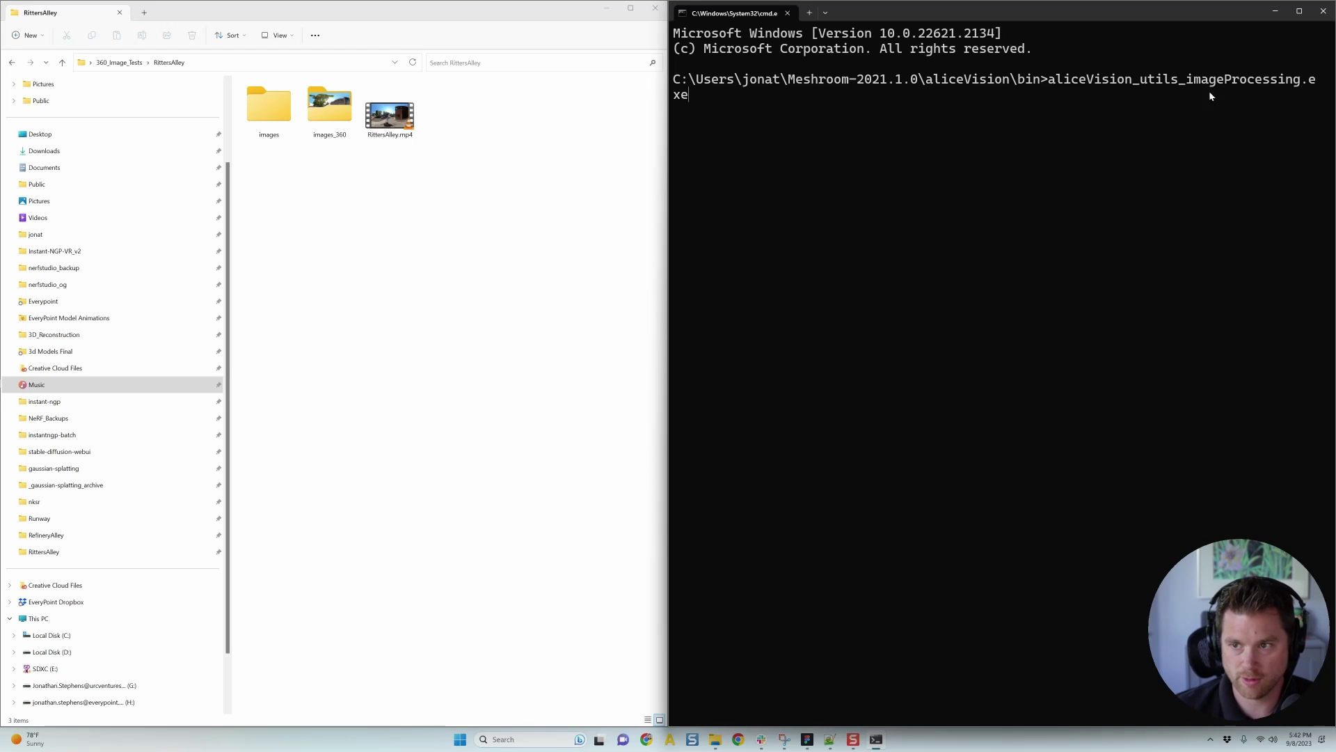
key(Tab)
key(Tab)
key(Tab)
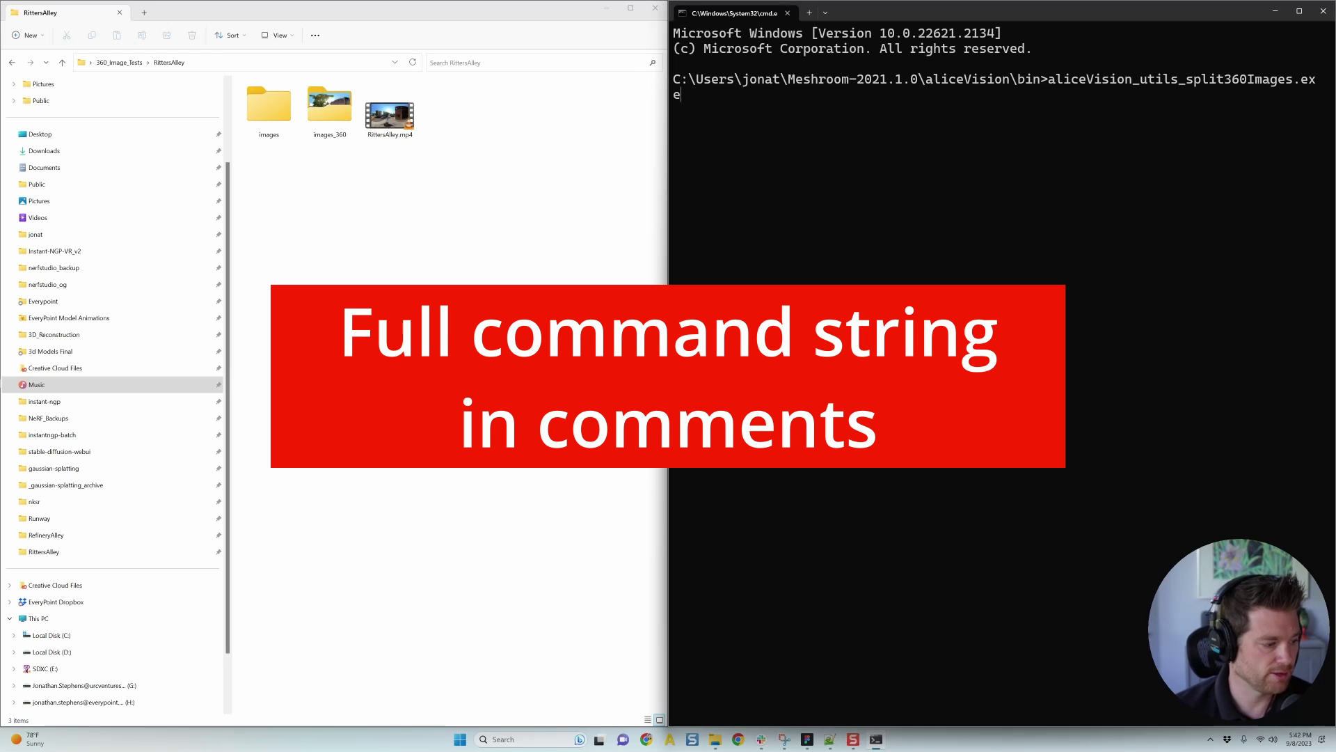
Add the -i option to the split command with the path of the images_360 folder in RittersAlley as input
key(alt+Tab)
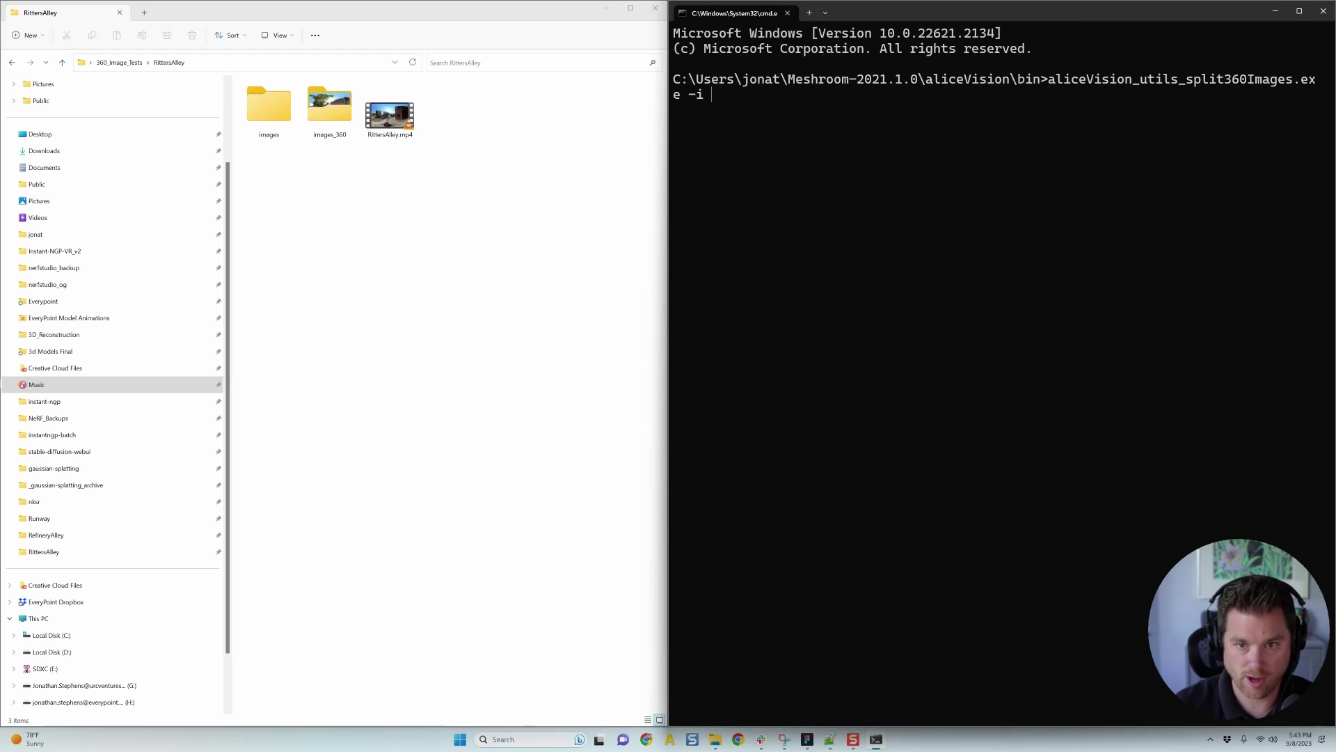
click(342, 127)
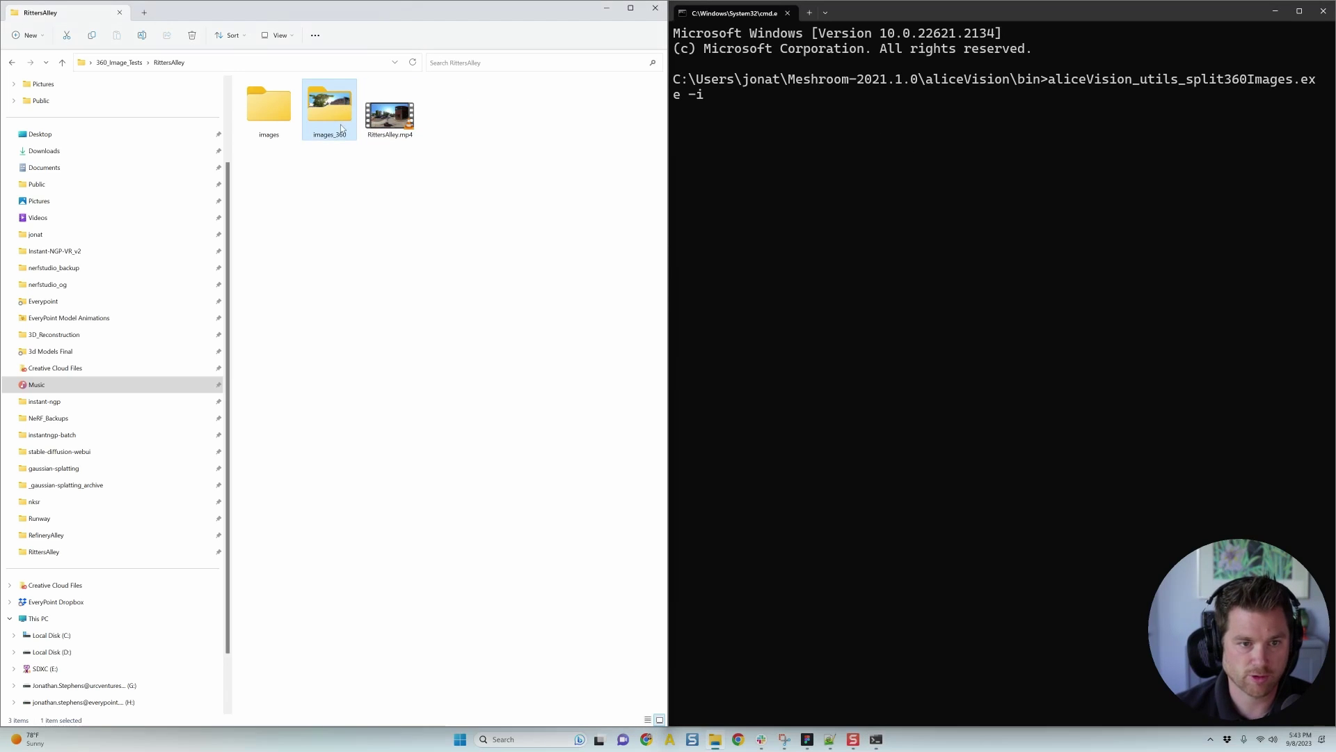
drag(926, 259, 905, 230)
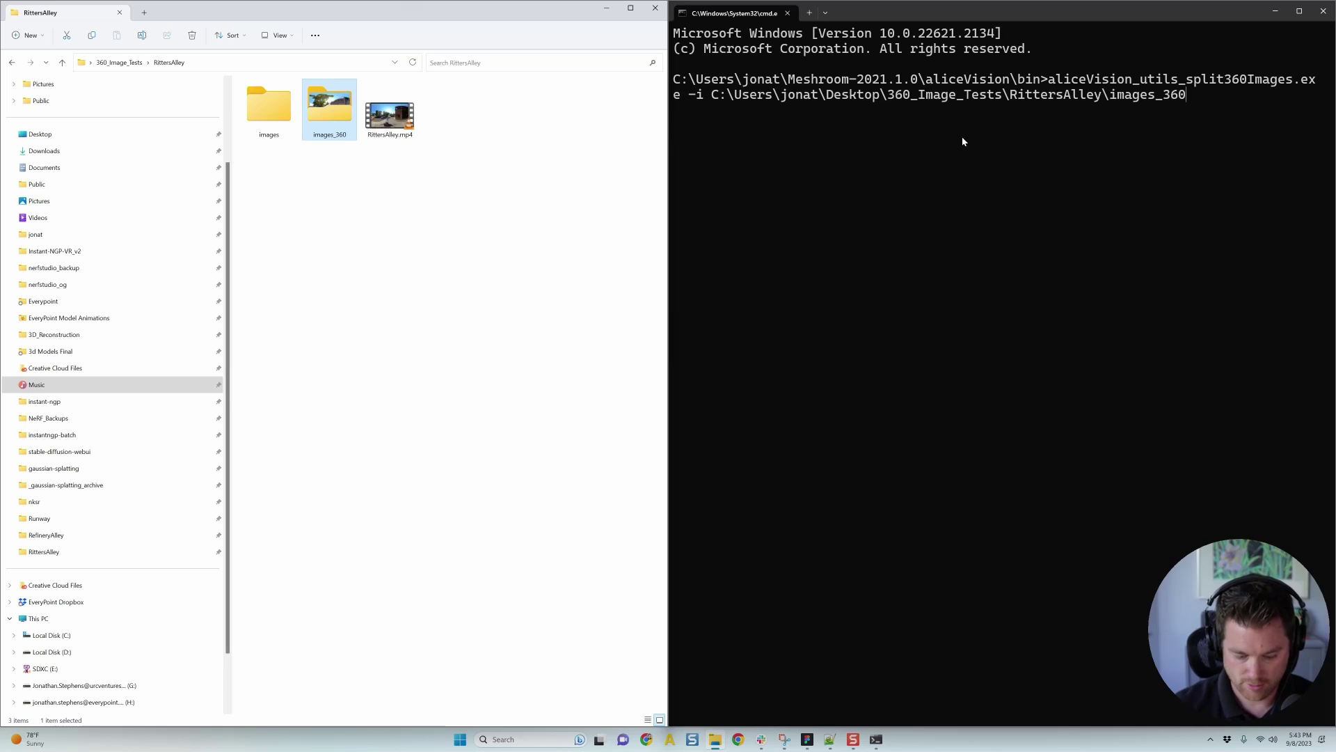
click(1174, 220)
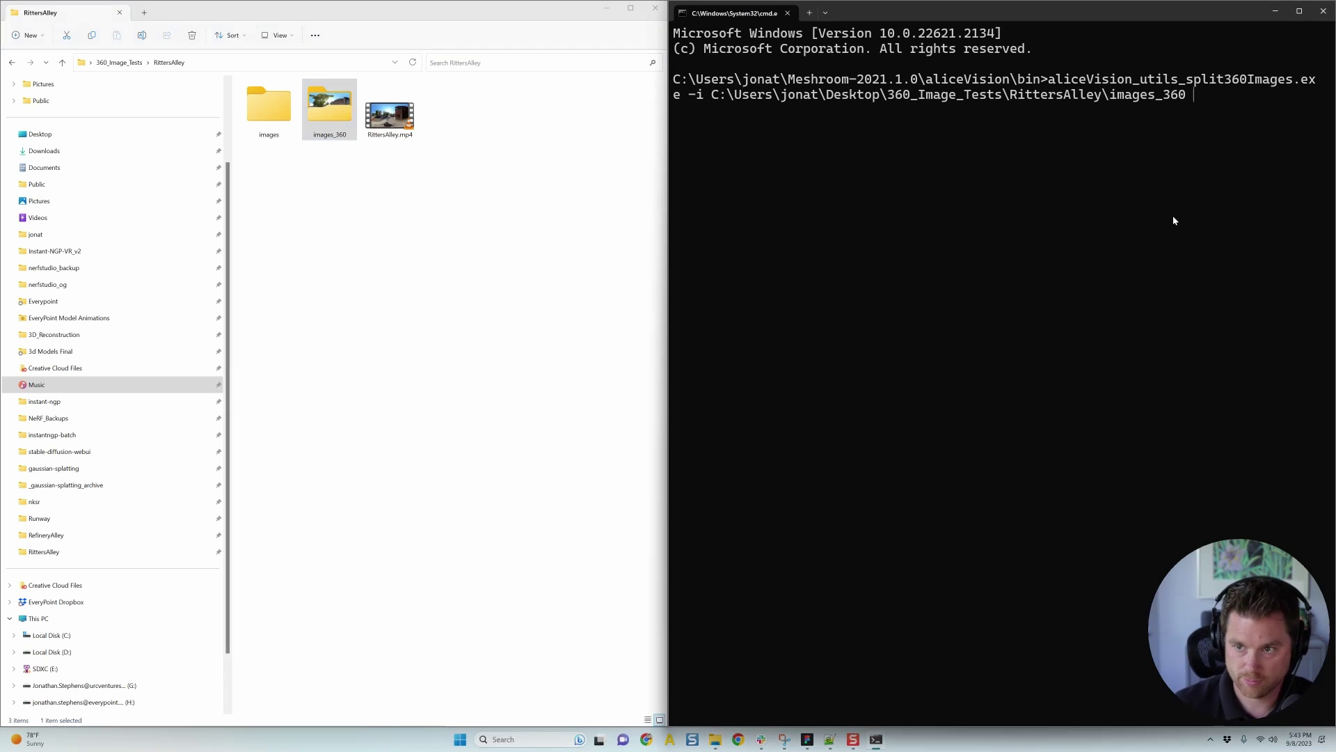
Add the -o option to the split command with the path of the images folder in RittersAlley as output
text(-o)
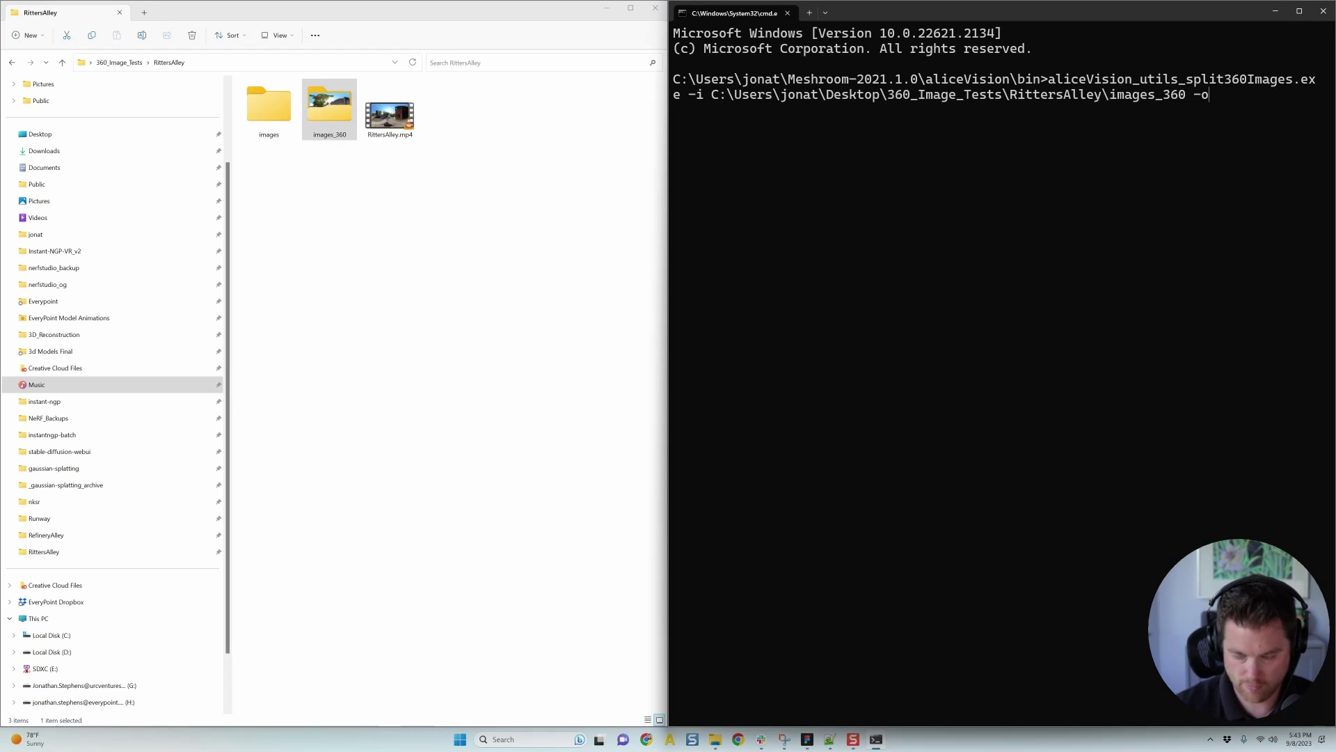
click(350, 113)
double_click(271, 107)
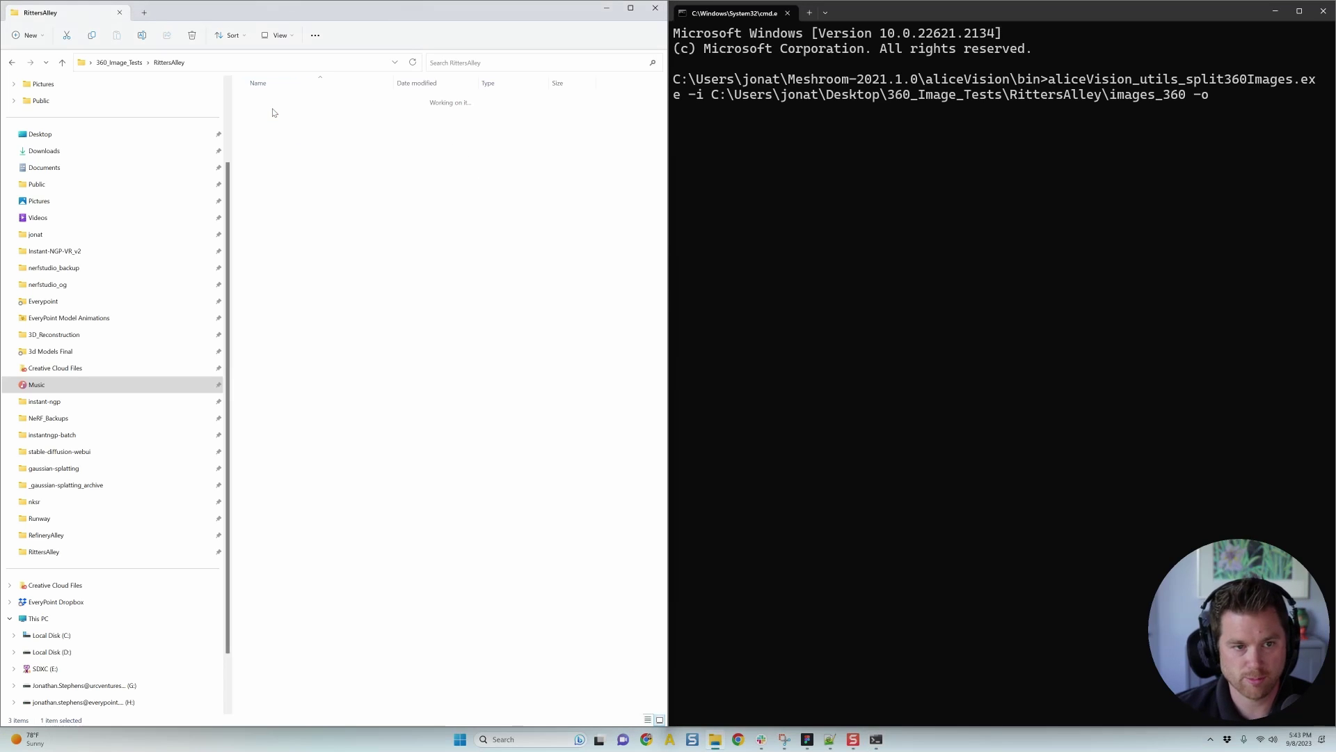
click(13, 62)
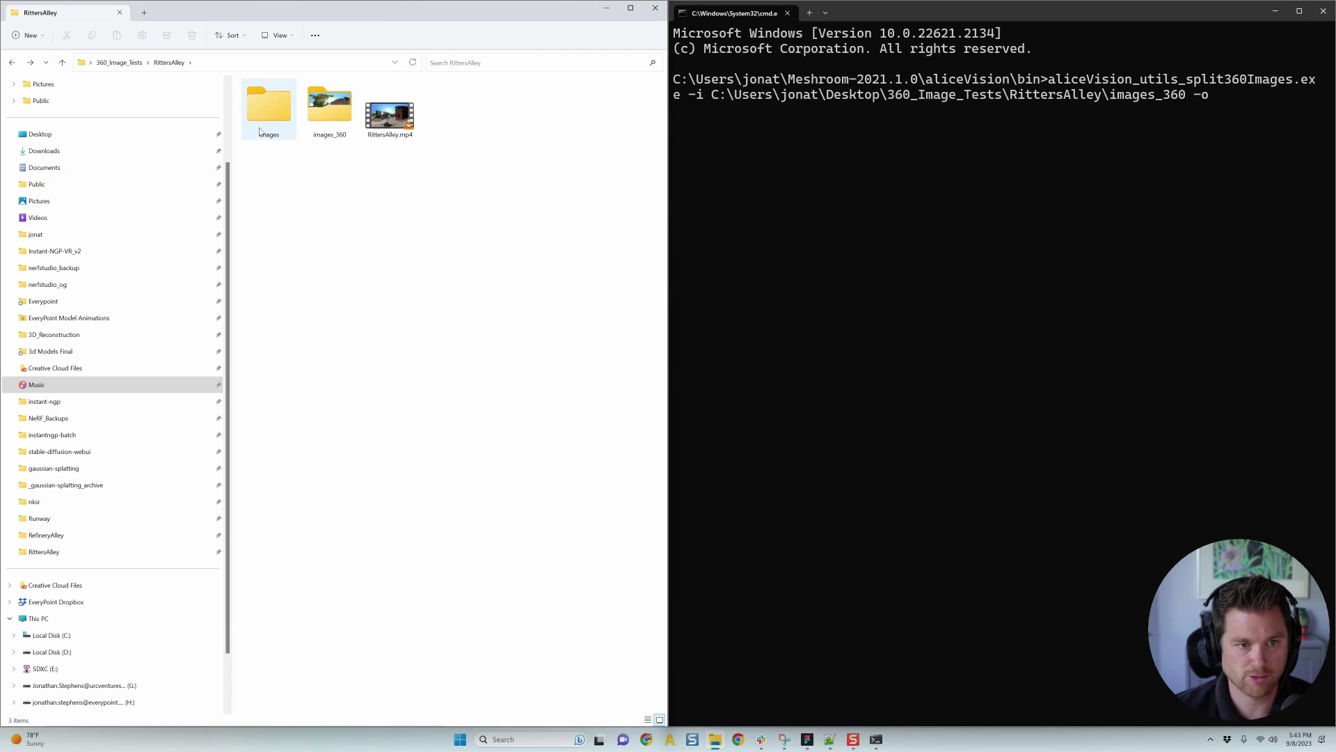
drag(269, 107, 1244, 281)
drag(1250, 219, 1246, 216)
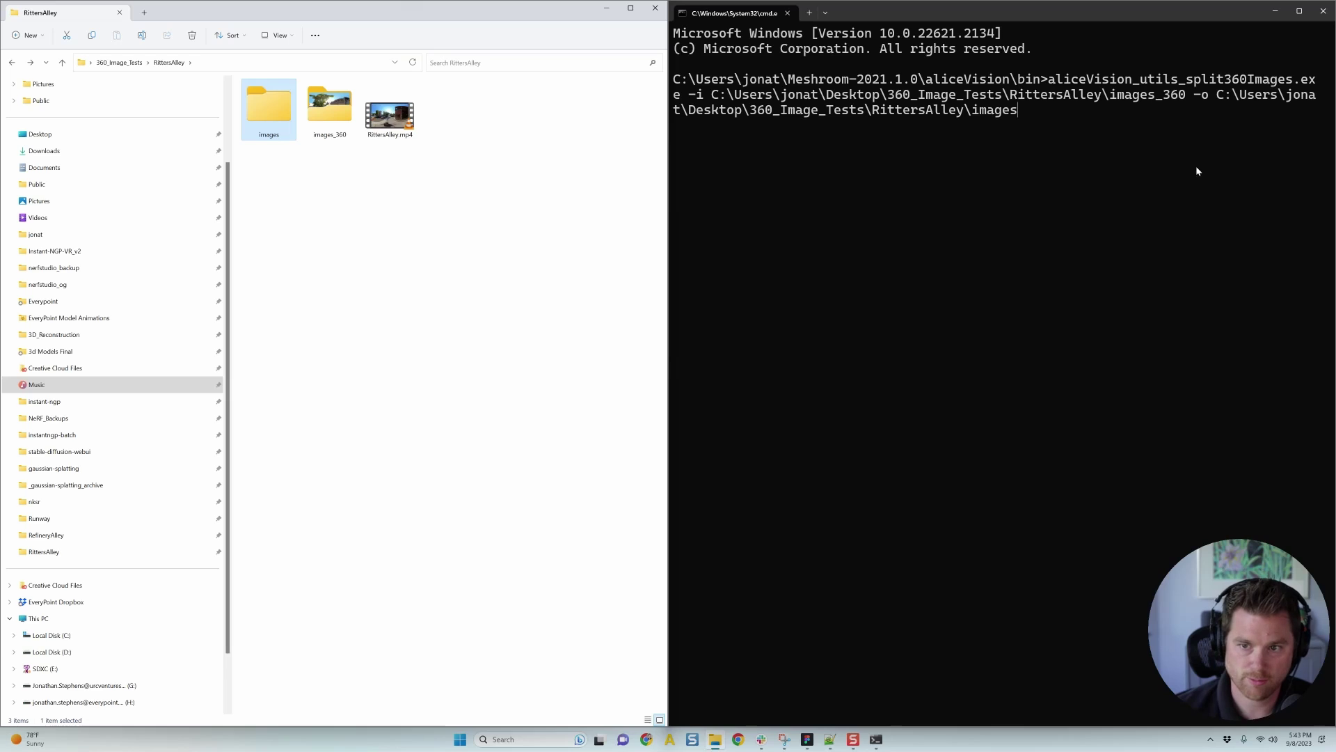
Append --equirectangularNbSplits 8 and --equirectangularSplitResolution 1200 to the split command and run it
click(1114, 133)
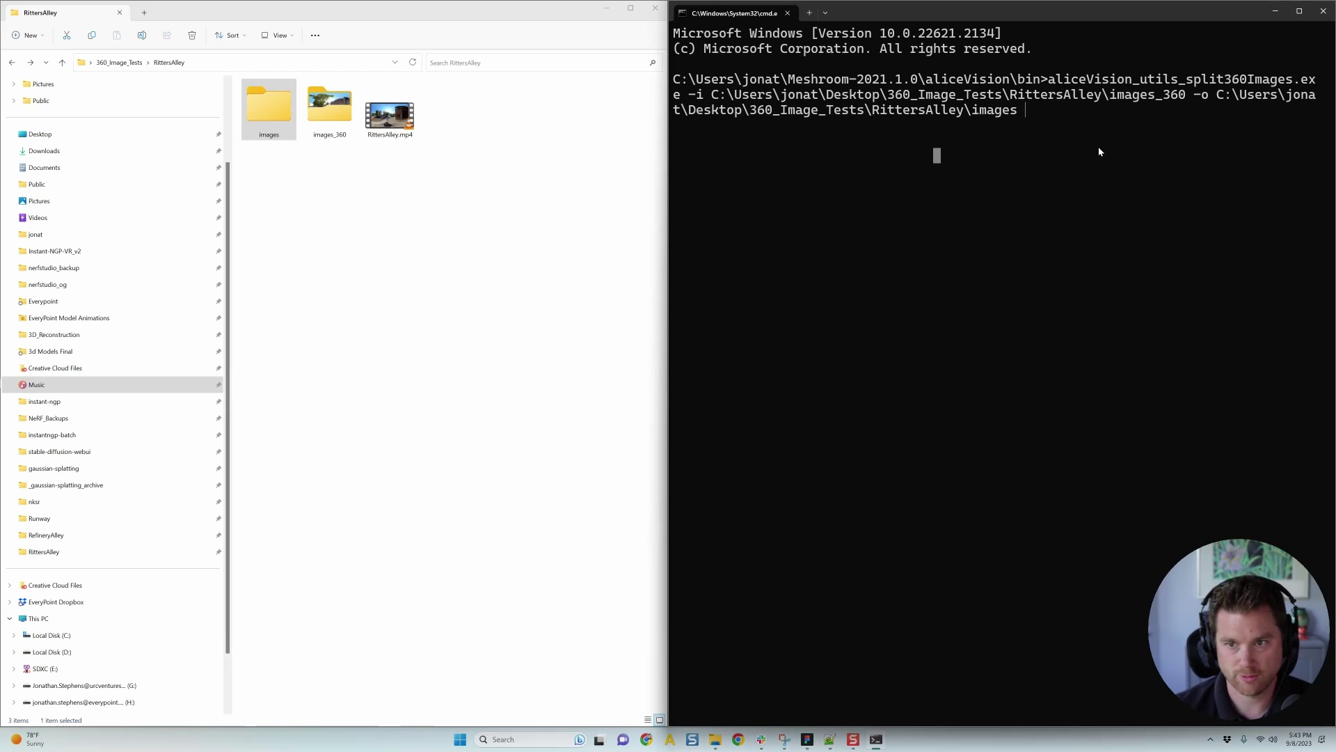
text(--equirectangularNbSplits 8 --equirectangularSplitResolution 1200)
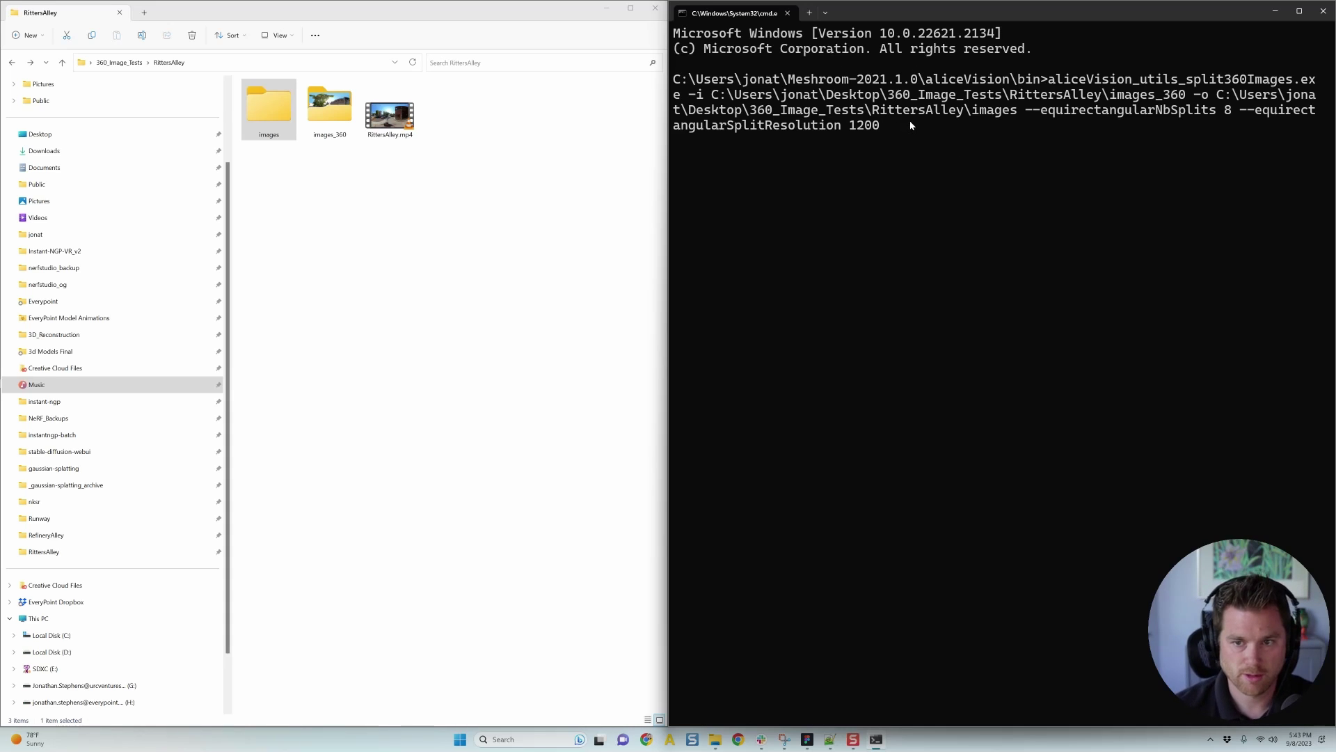
key(Return)
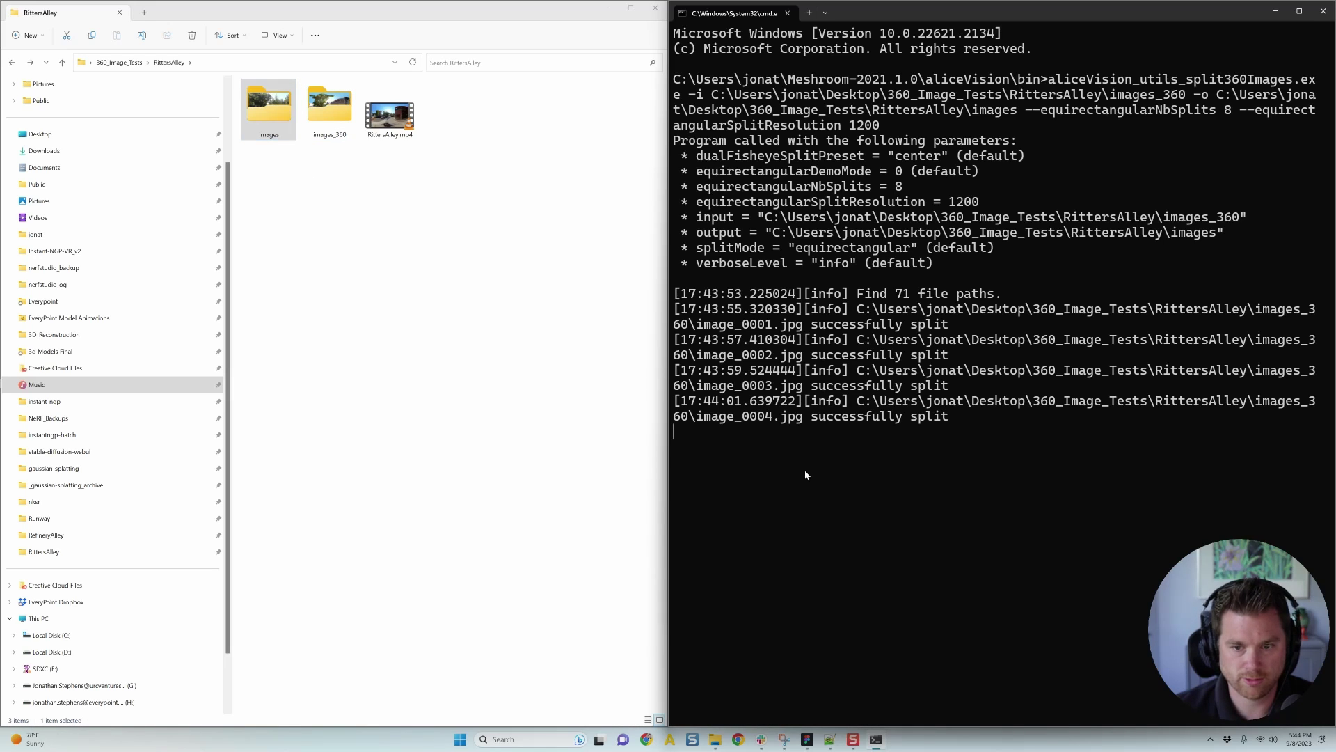
Open the output images folder and inspect the split image image_0001_0.jpg up close, closing the viewer when done
double_click(269, 107)
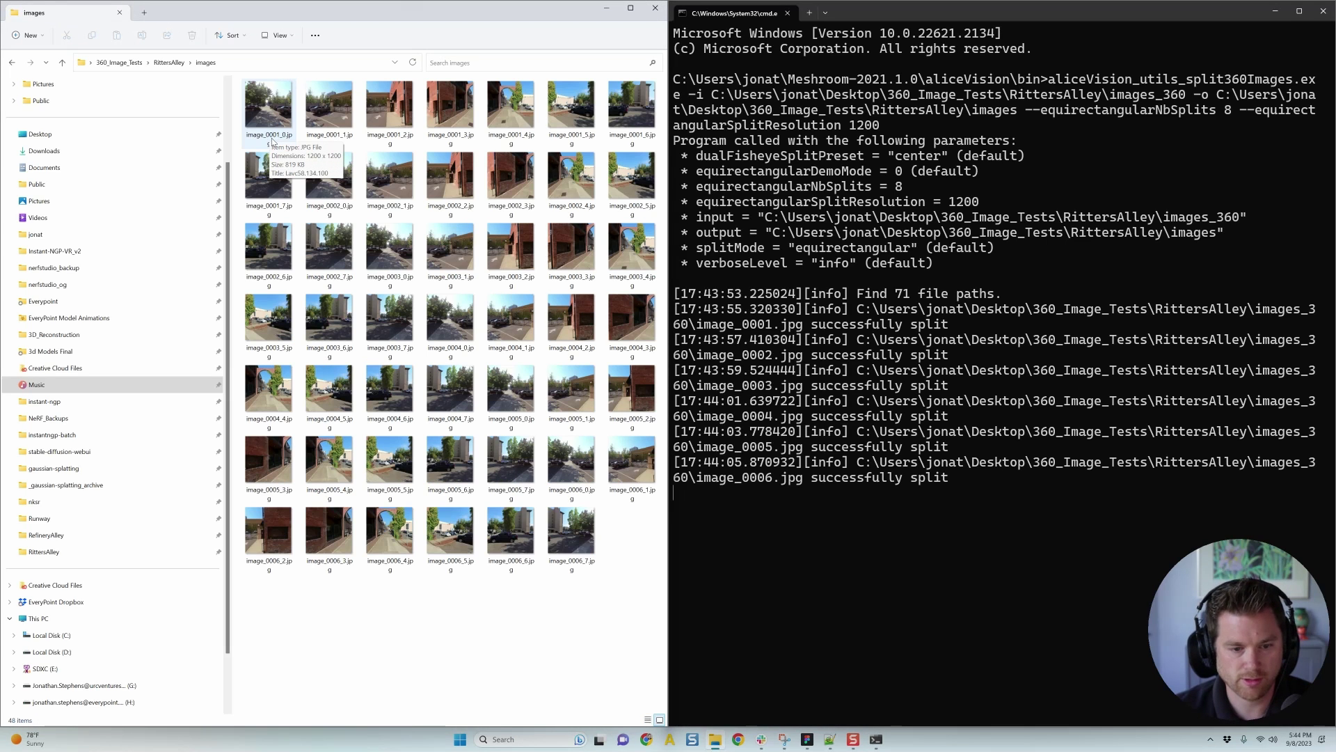
click(279, 105)
double_click(278, 107)
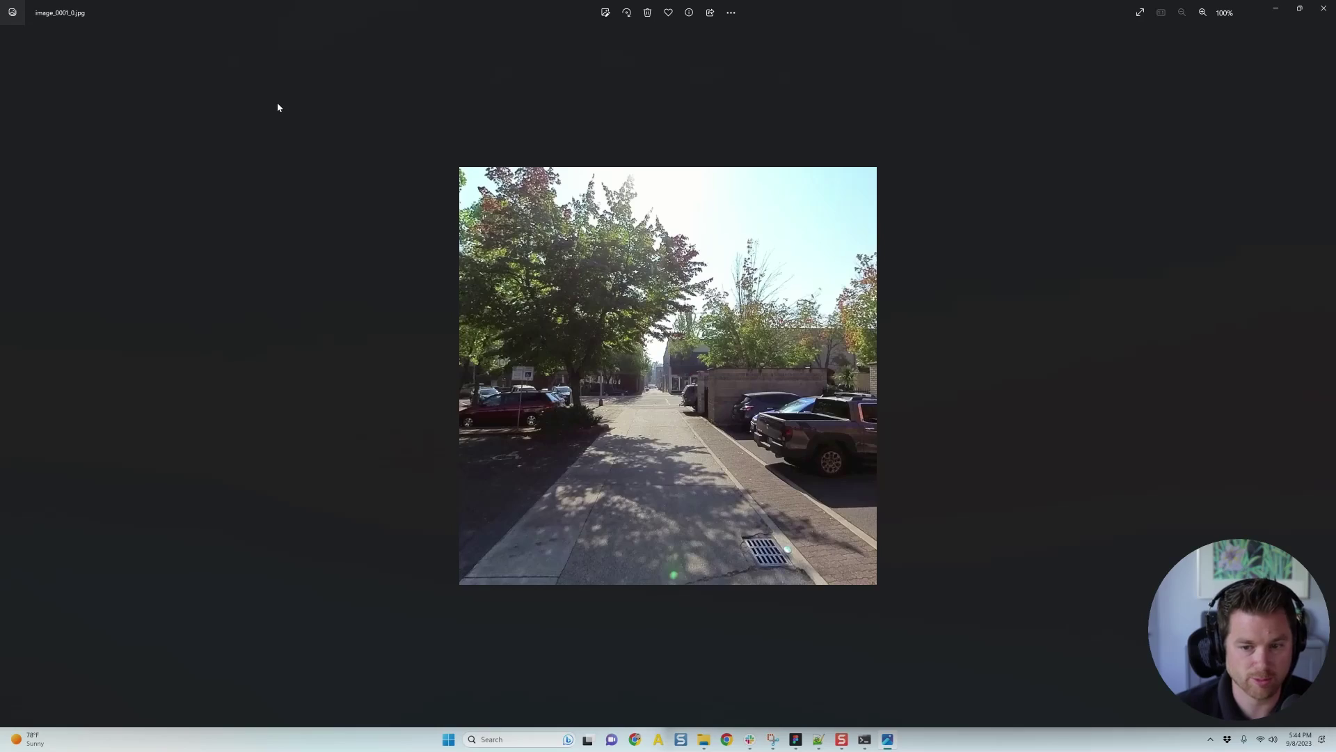
scroll(731, 496, up, 4)
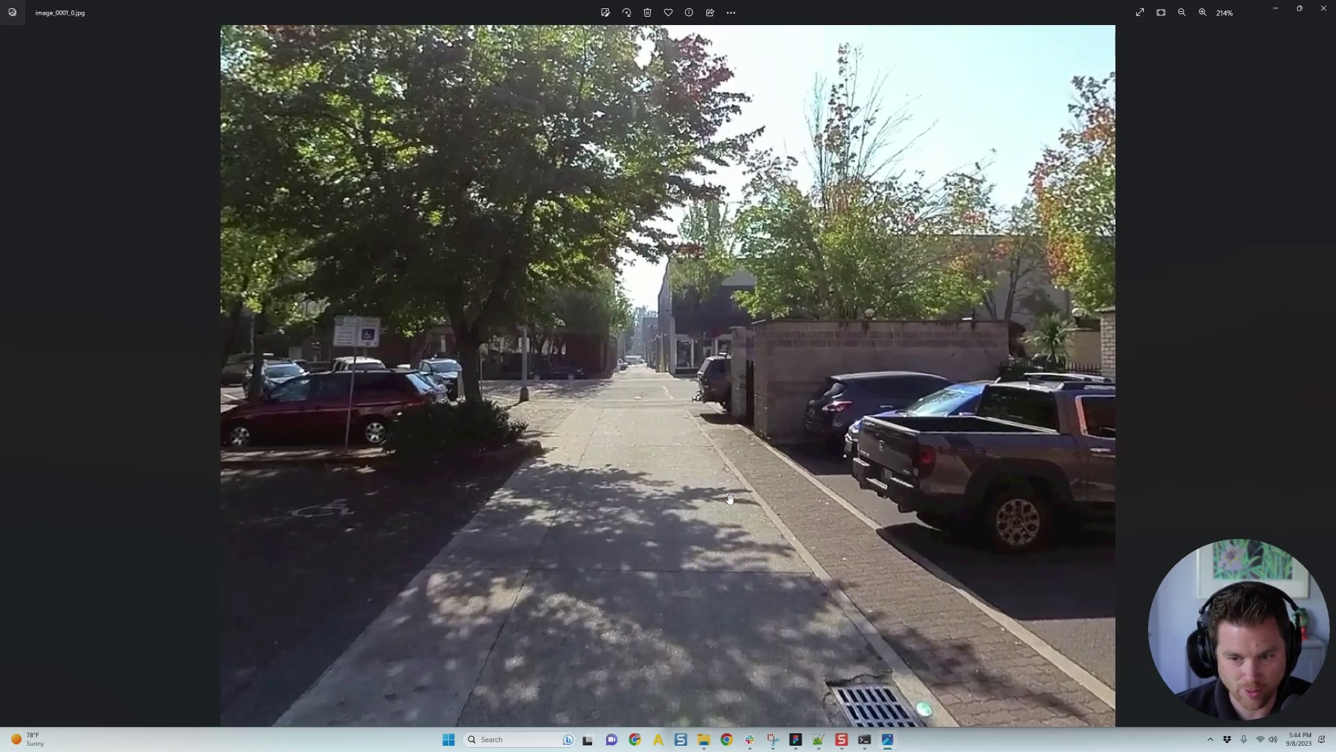
scroll(730, 497, down, 4)
scroll(730, 497, up, 1)
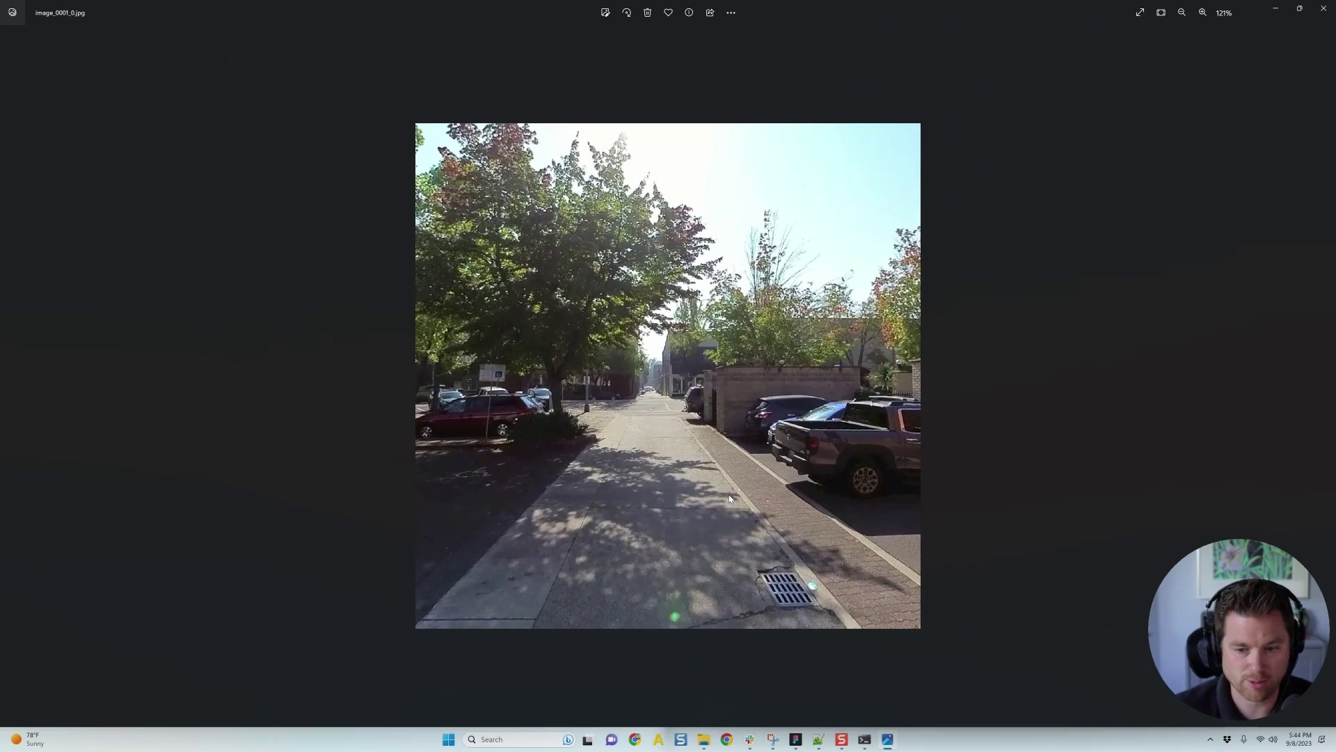
scroll(748, 388, down, 1)
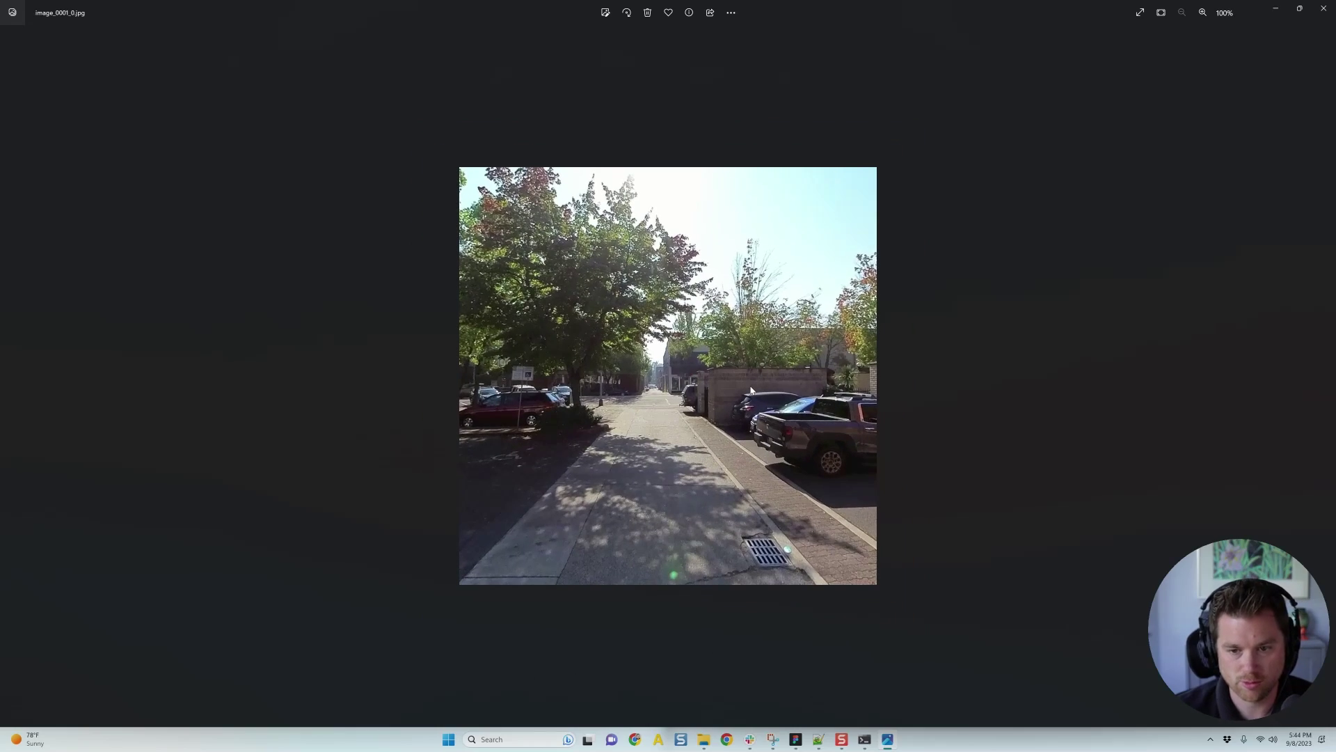
click(1323, 8)
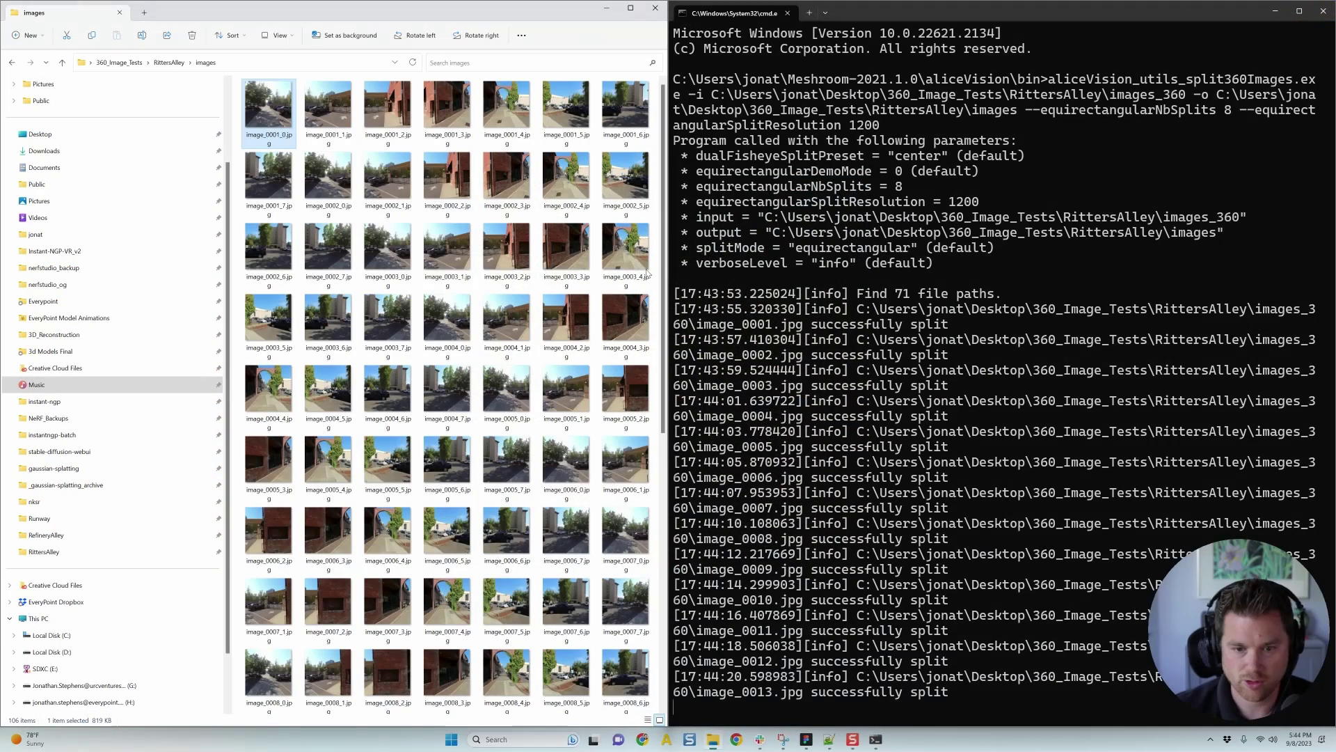
View the other perspectives of frame 0001 from image_0001_1.jpg onward, comparing image_0001_6.jpg and its following view side by side
double_click(341, 112)
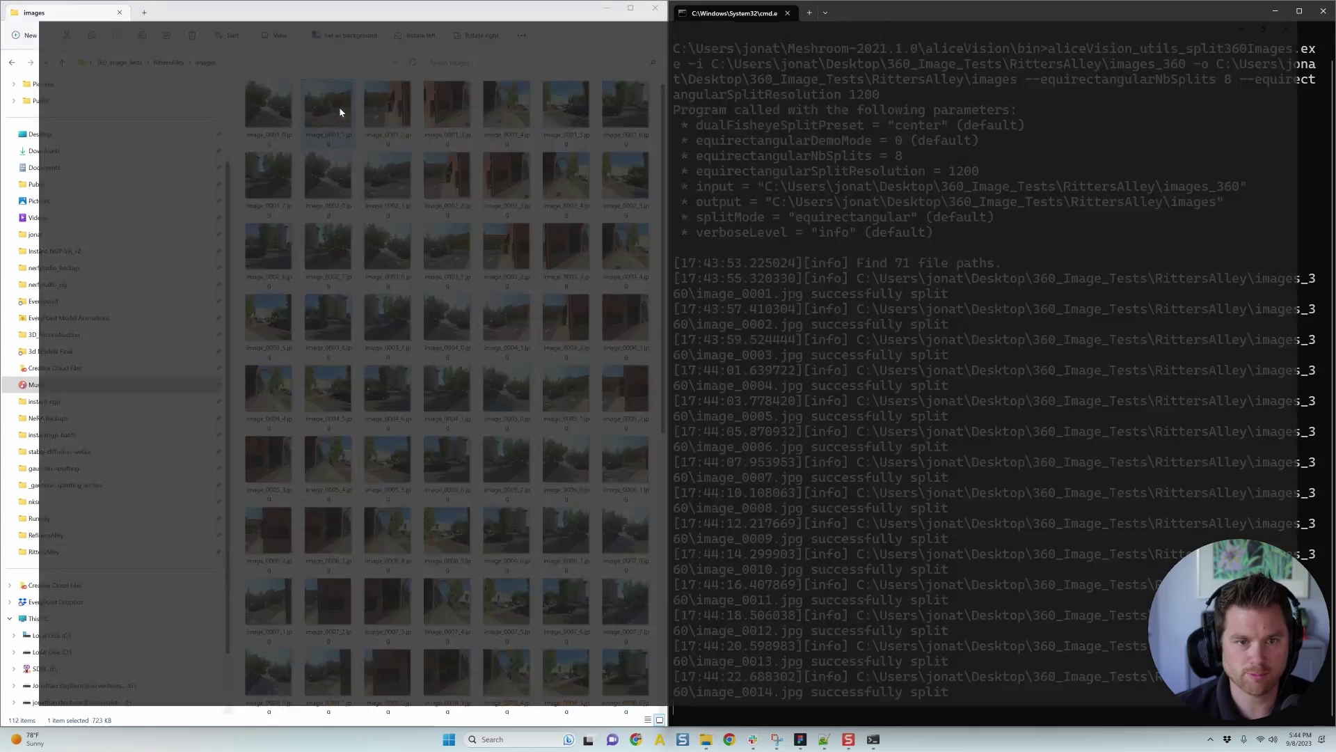
key(Right)
key(Right)
key(Right)
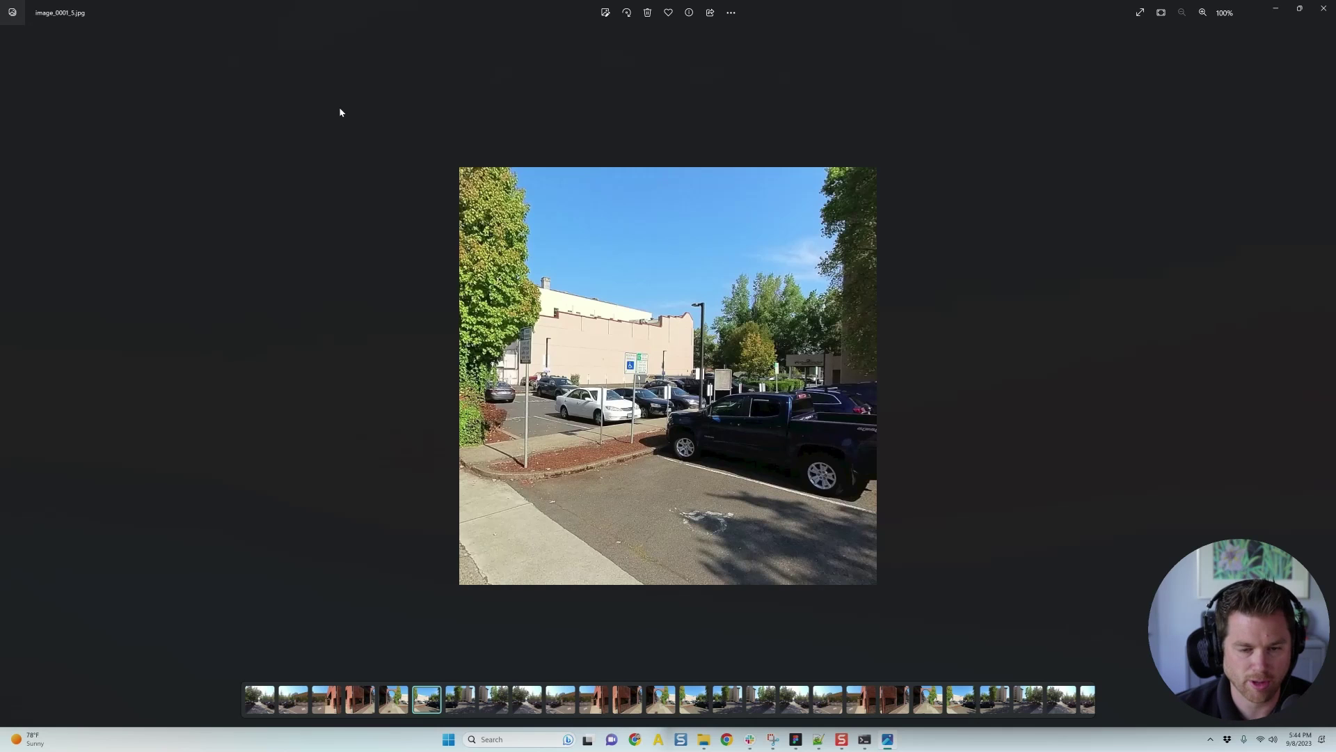
click(457, 694)
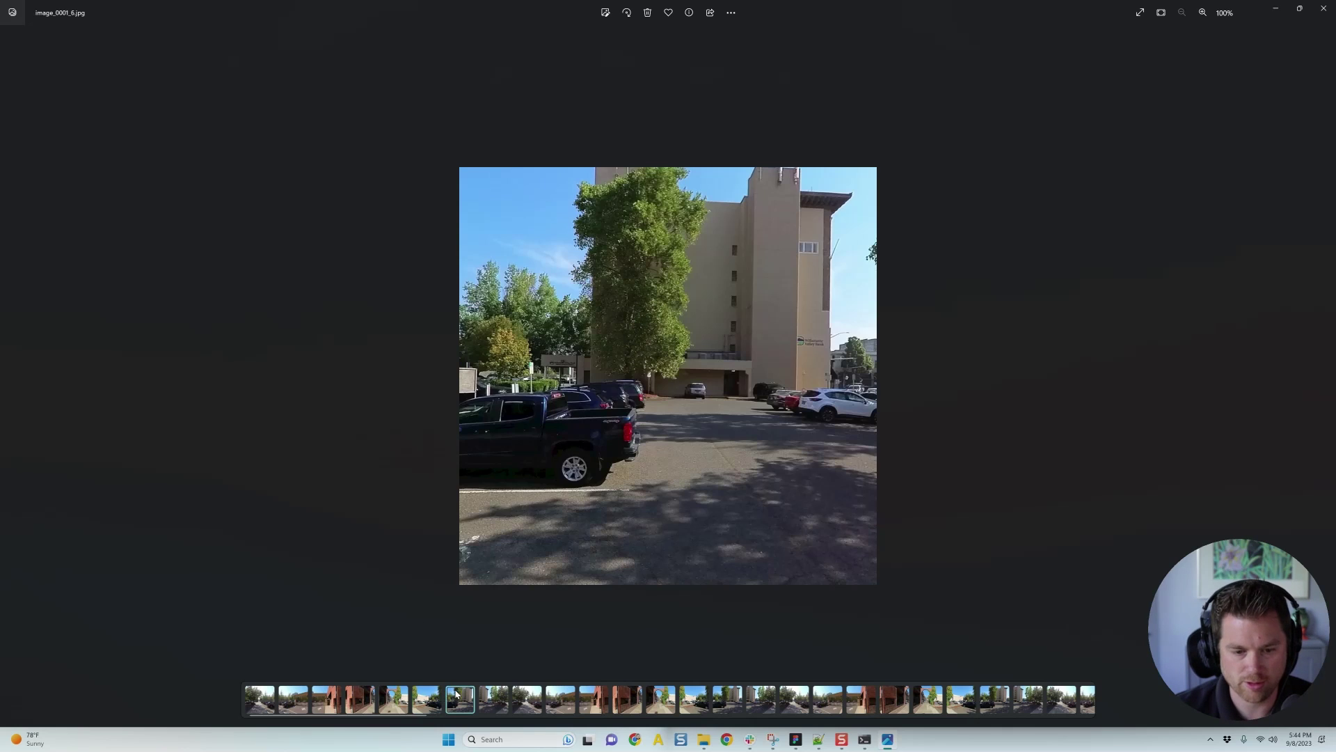
ctrl+click(504, 695)
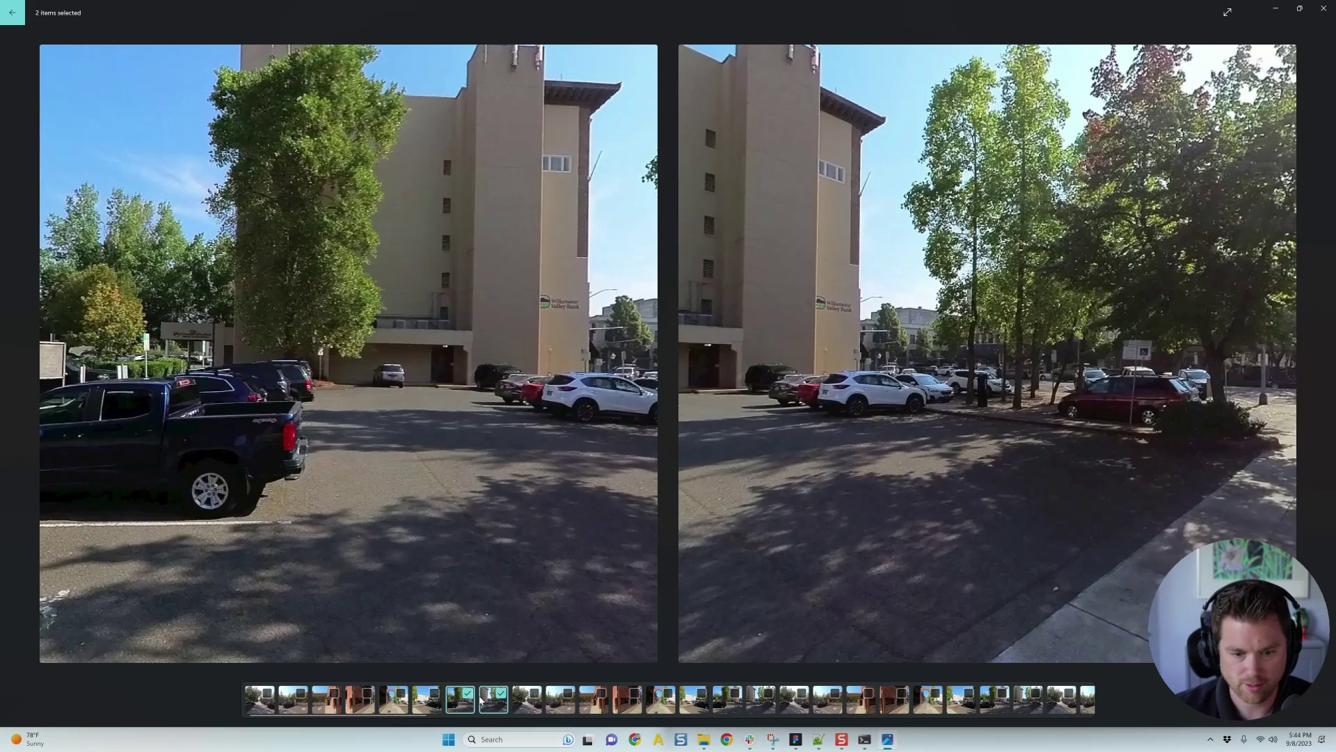
click(460, 703)
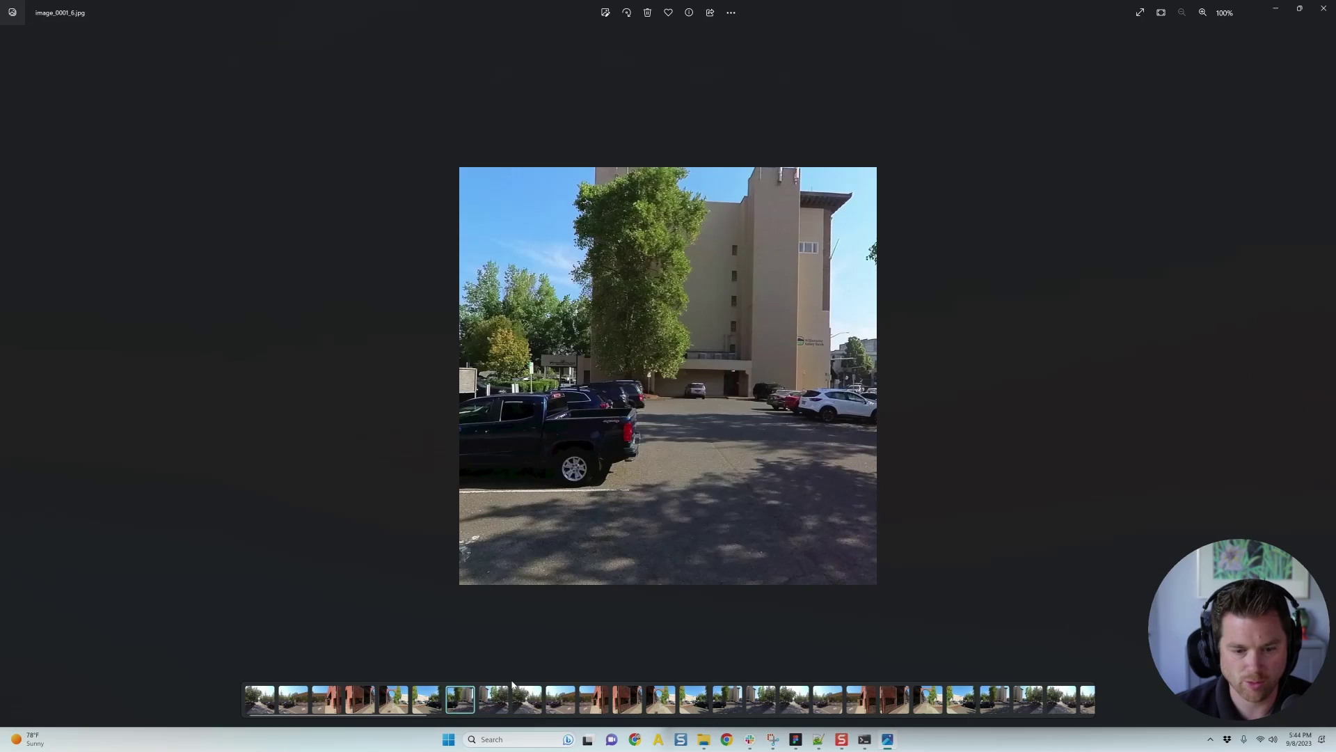
Page through the split images up to image_0007_7.jpg, close the viewer and look over the images folder
key(Right)
key(Right)
key(Right)
key(Right)
key(Right)
key(Right)
key(Right)
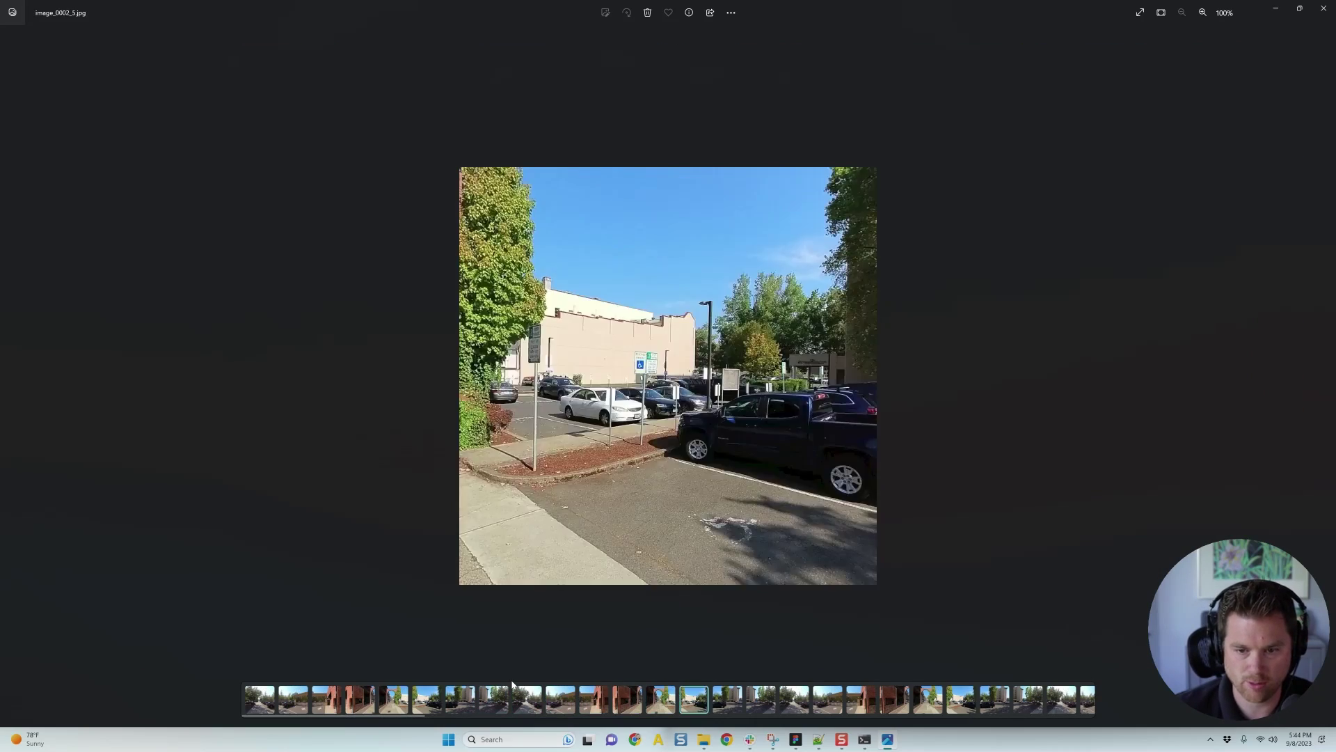
key(Right)
key(Right)
key(Right)
key(Right)
key(Right)
key(Right)
key(Right)
key(Right)
key(Right)
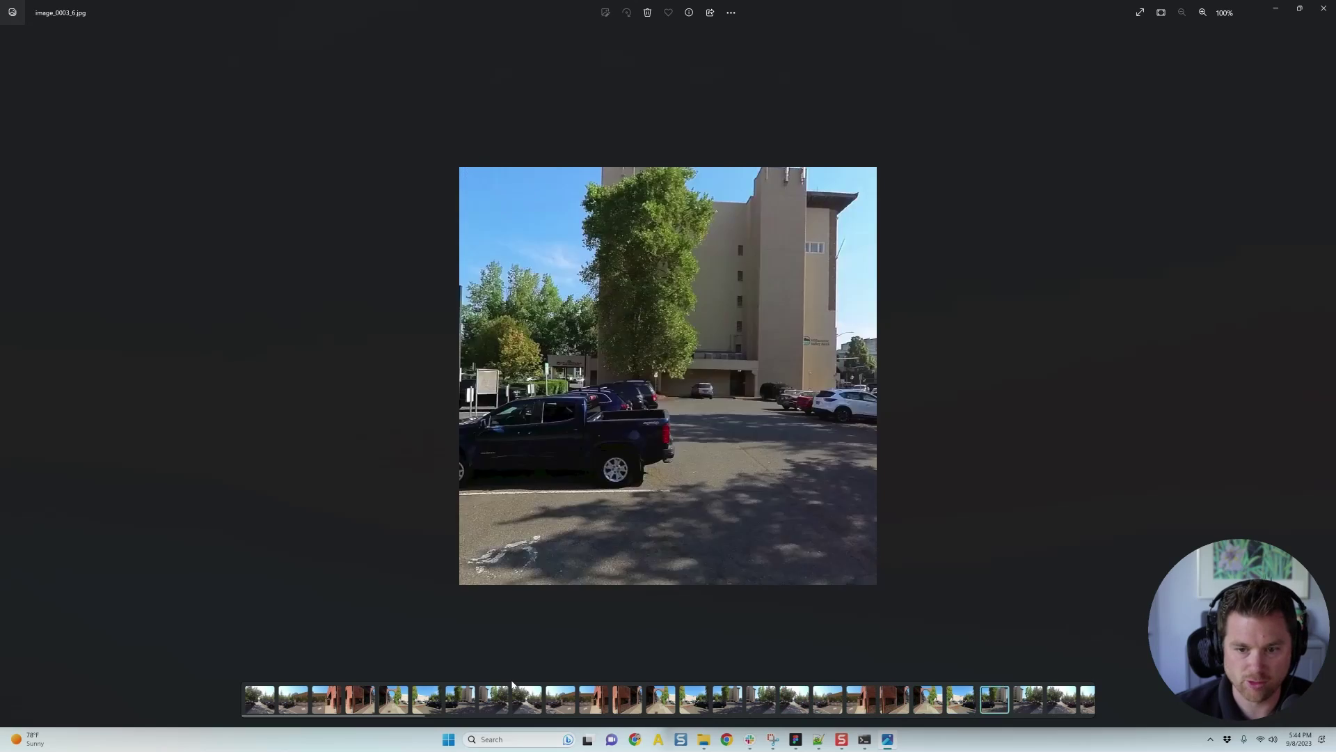
key(Right)
key(Right)
key(Right)
key(Right)
key(Right)
key(Right)
key(Right)
key(Right)
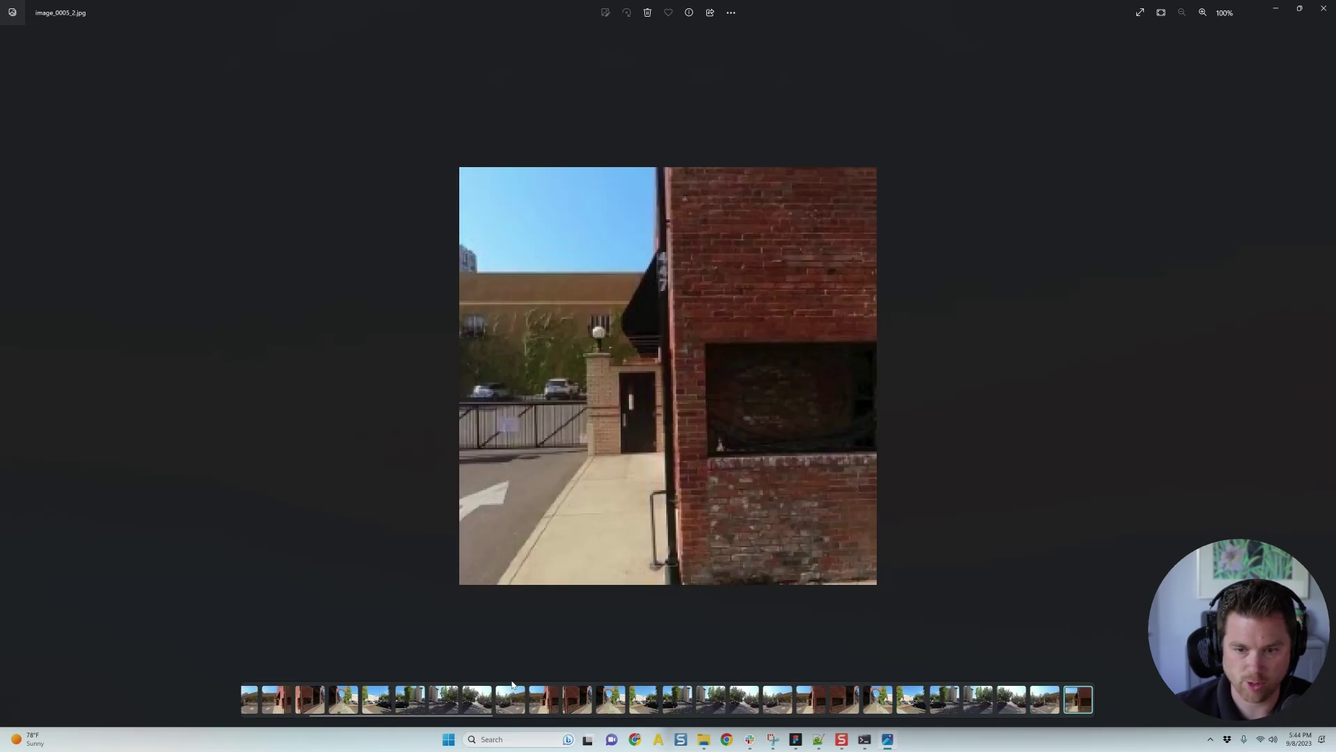
key(Right)
key(Right)
key(Right)
key(Right)
key(Right)
key(Right)
key(Right)
key(Right)
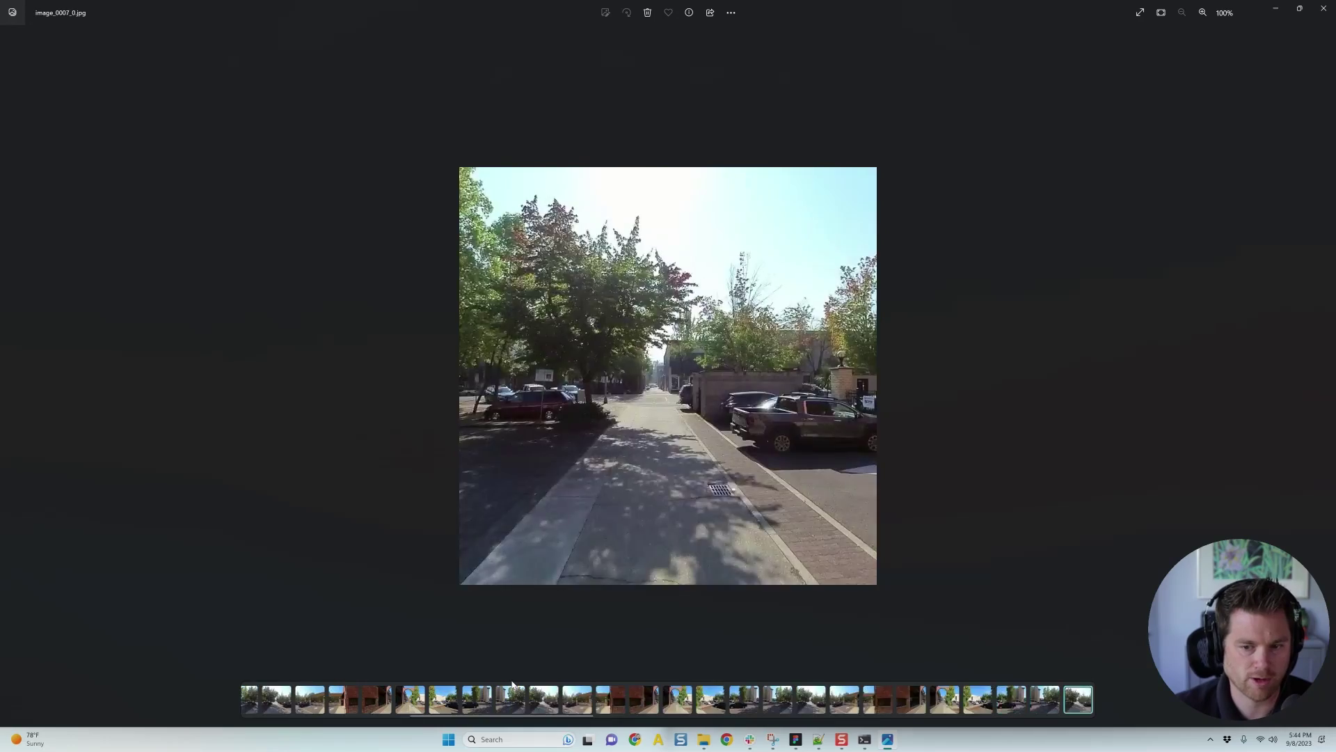
key(Right)
key(Right)
key(Right)
key(Right)
key(Right)
key(Right)
key(Right)
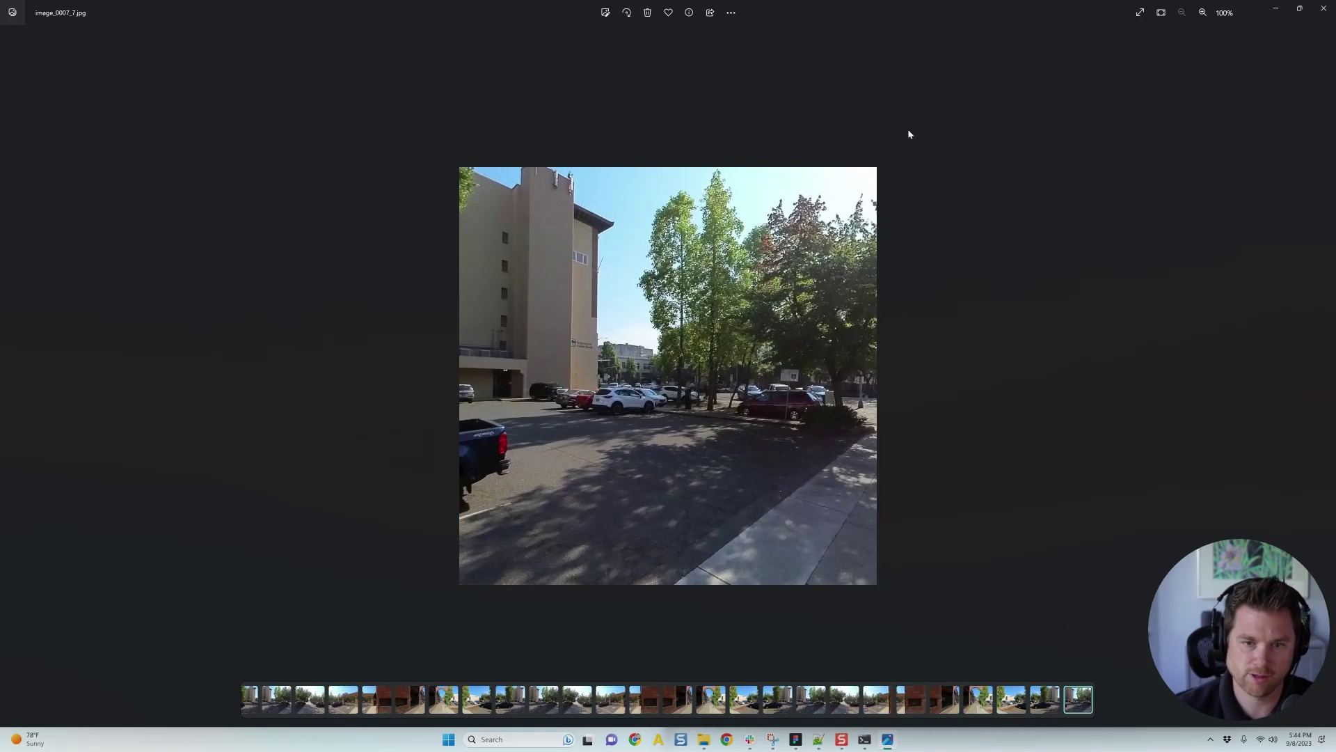
click(1322, 8)
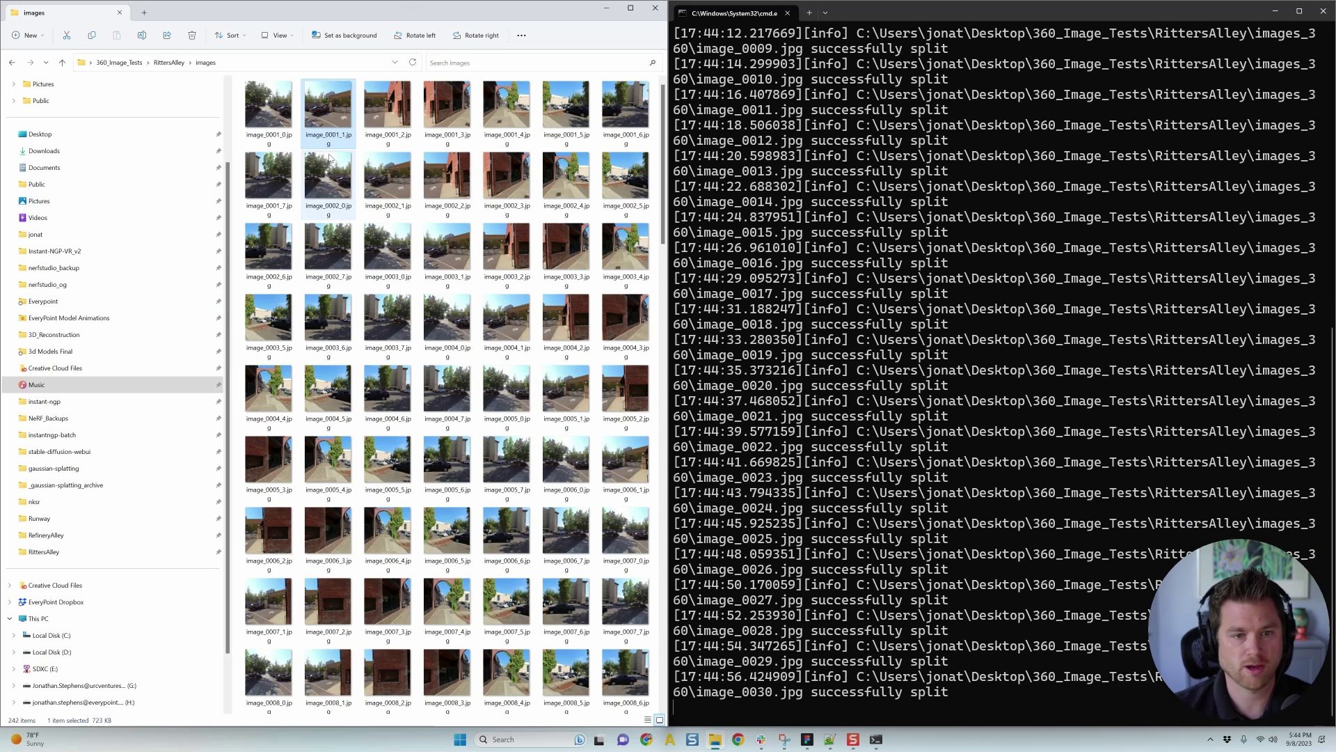
scroll(297, 325, down, 10)
scroll(297, 326, up, 10)
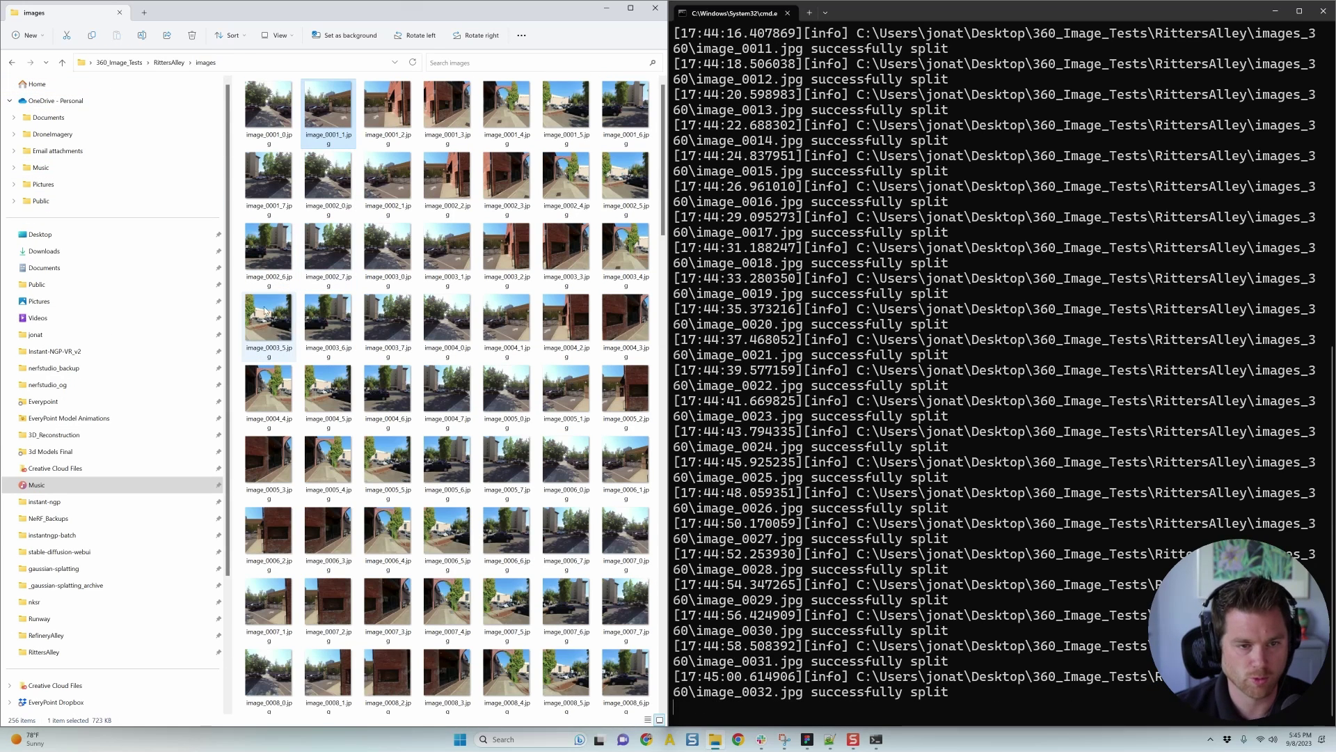
Return to the RittersAlley folder and open the data folder inside gaussian-splatting
click(202, 63)
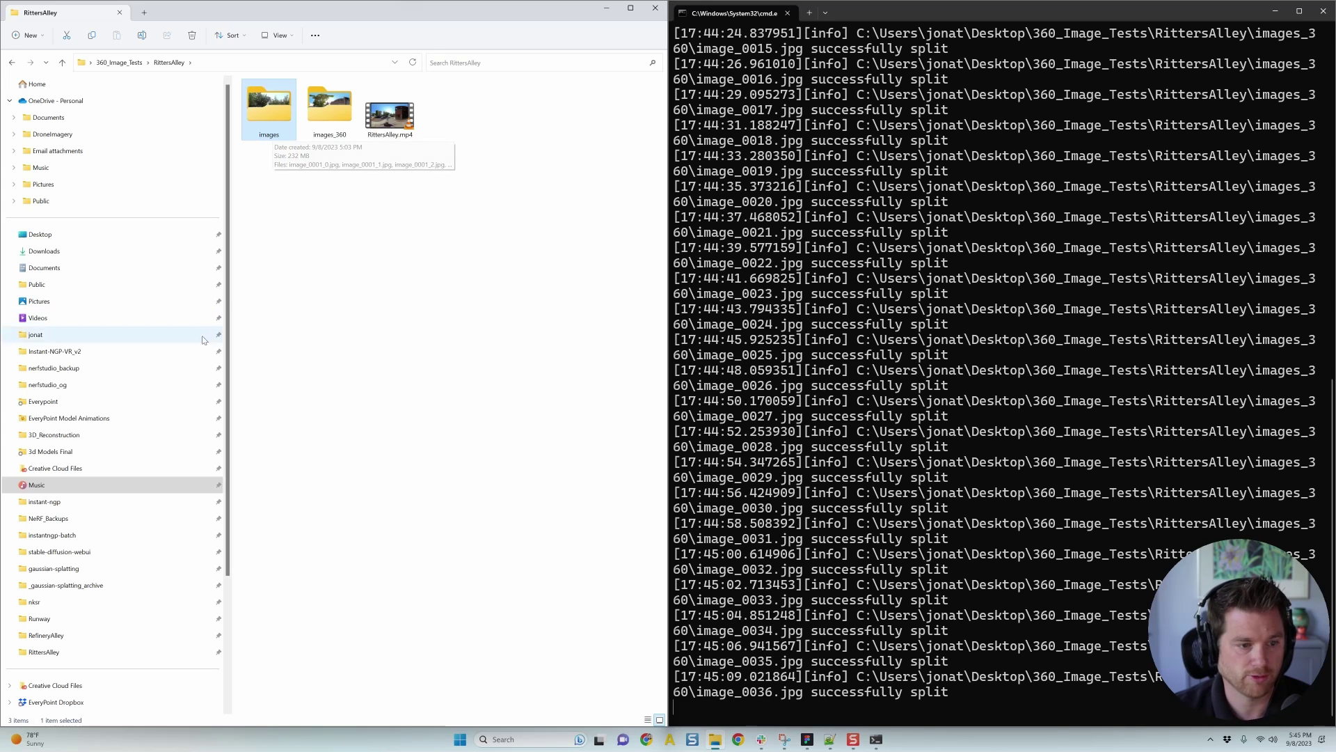
click(129, 569)
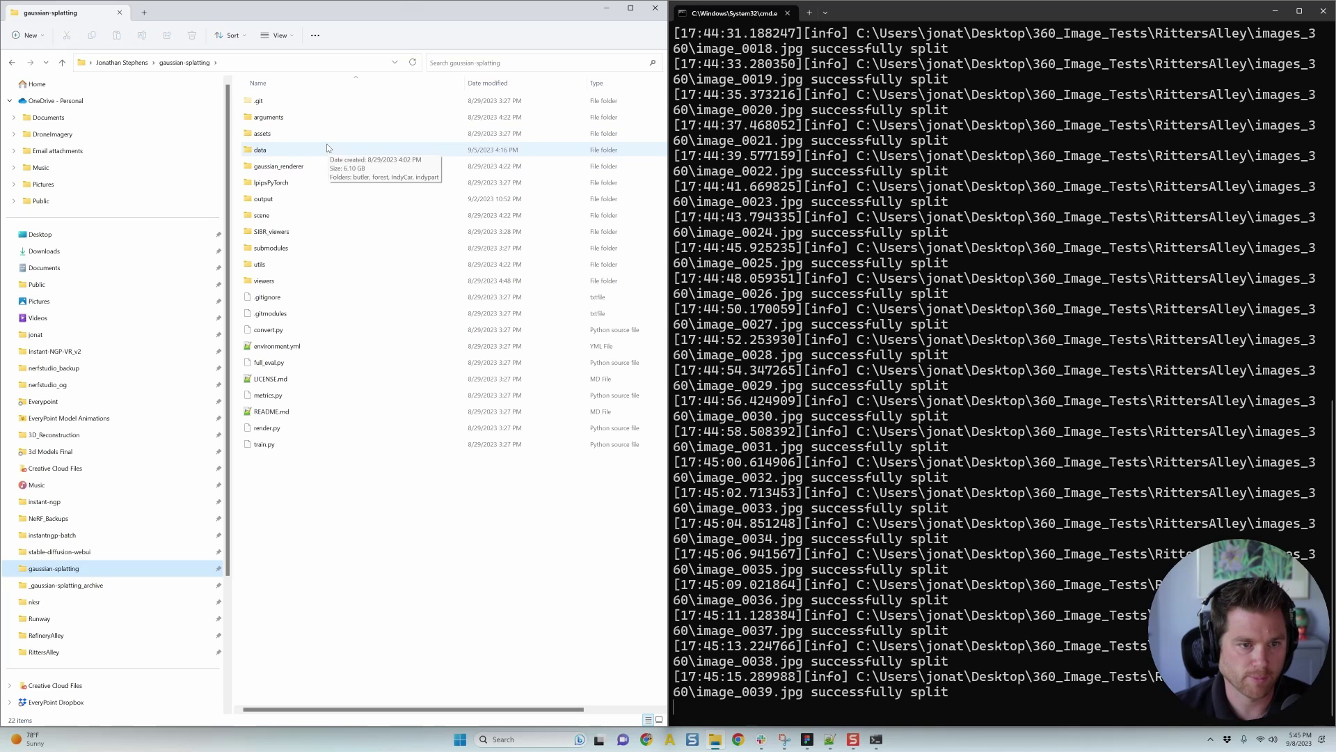
double_click(329, 149)
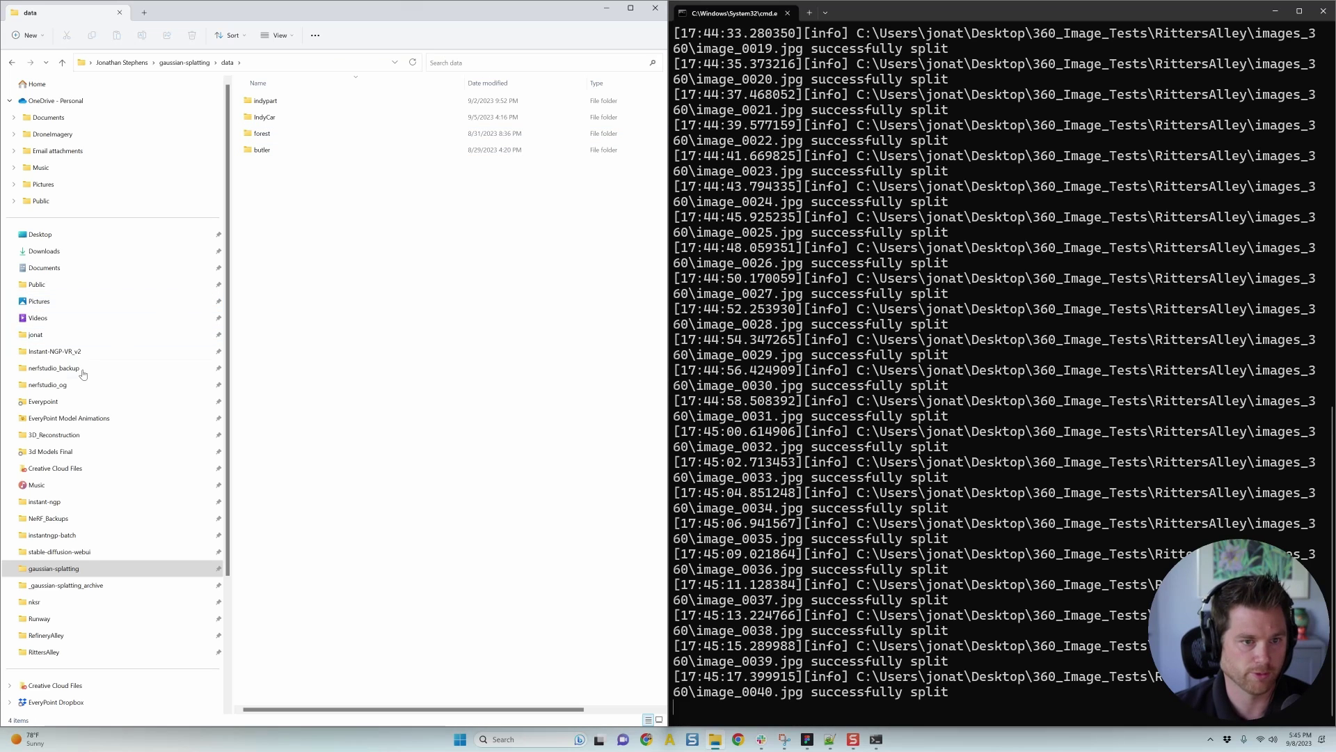
Open the input folder of the RittersAlley dataset in the _gaussian-splatting_archive data folder
click(83, 586)
double_click(317, 149)
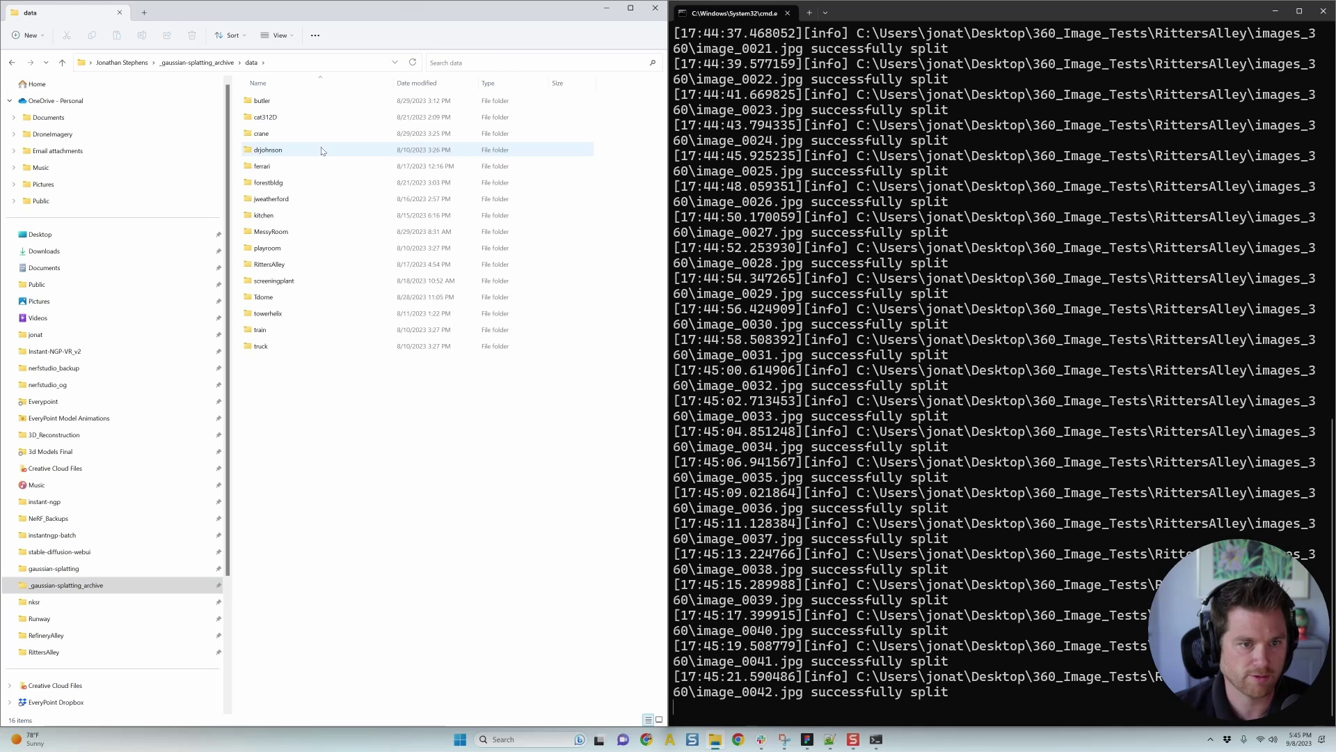
double_click(282, 264)
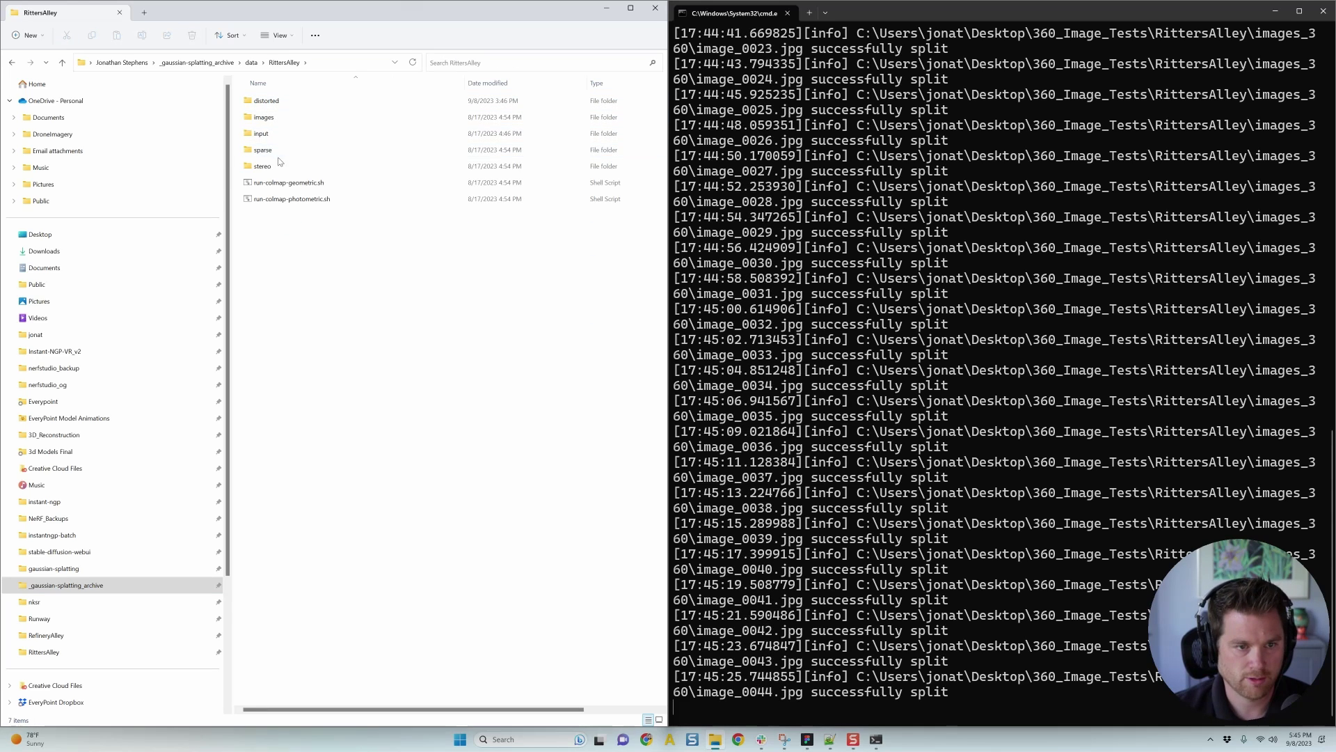
double_click(282, 132)
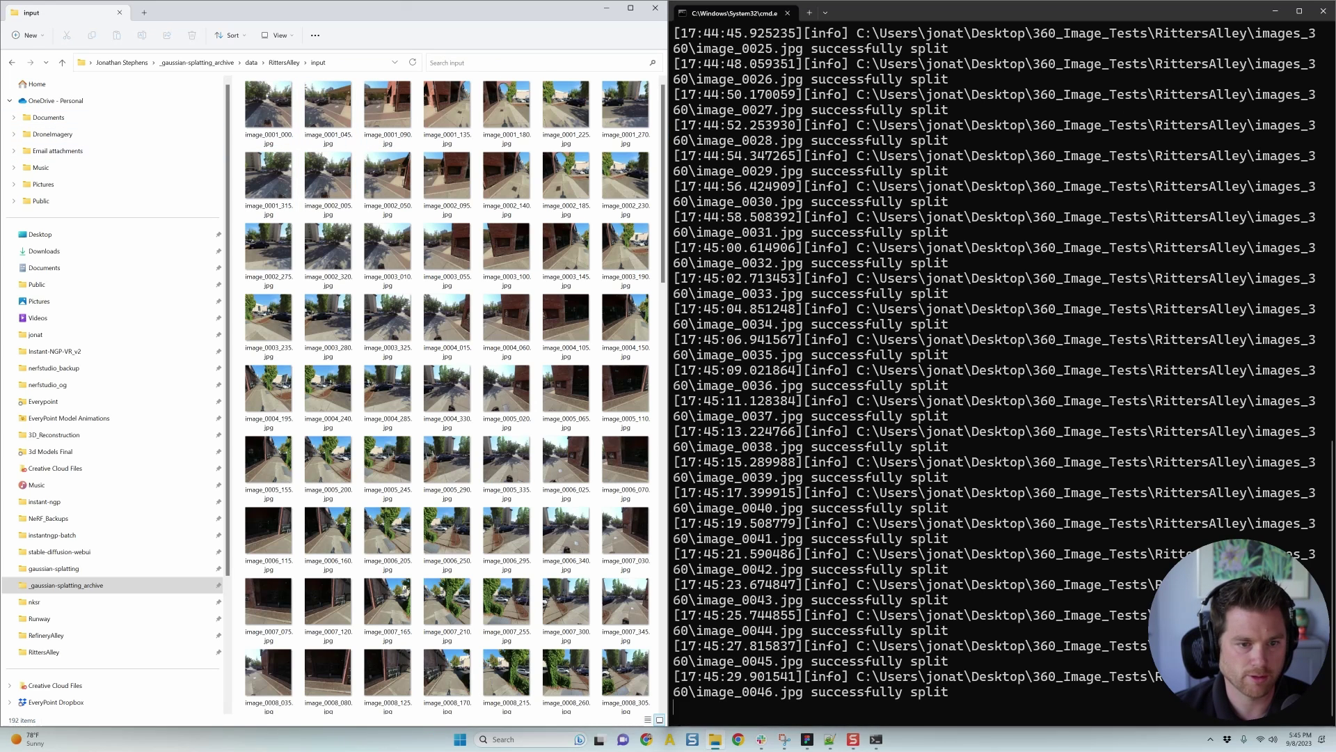
Rename the images folder of the archived RittersAlley dataset as images_backup and select the input folder
click(13, 61)
click(268, 118)
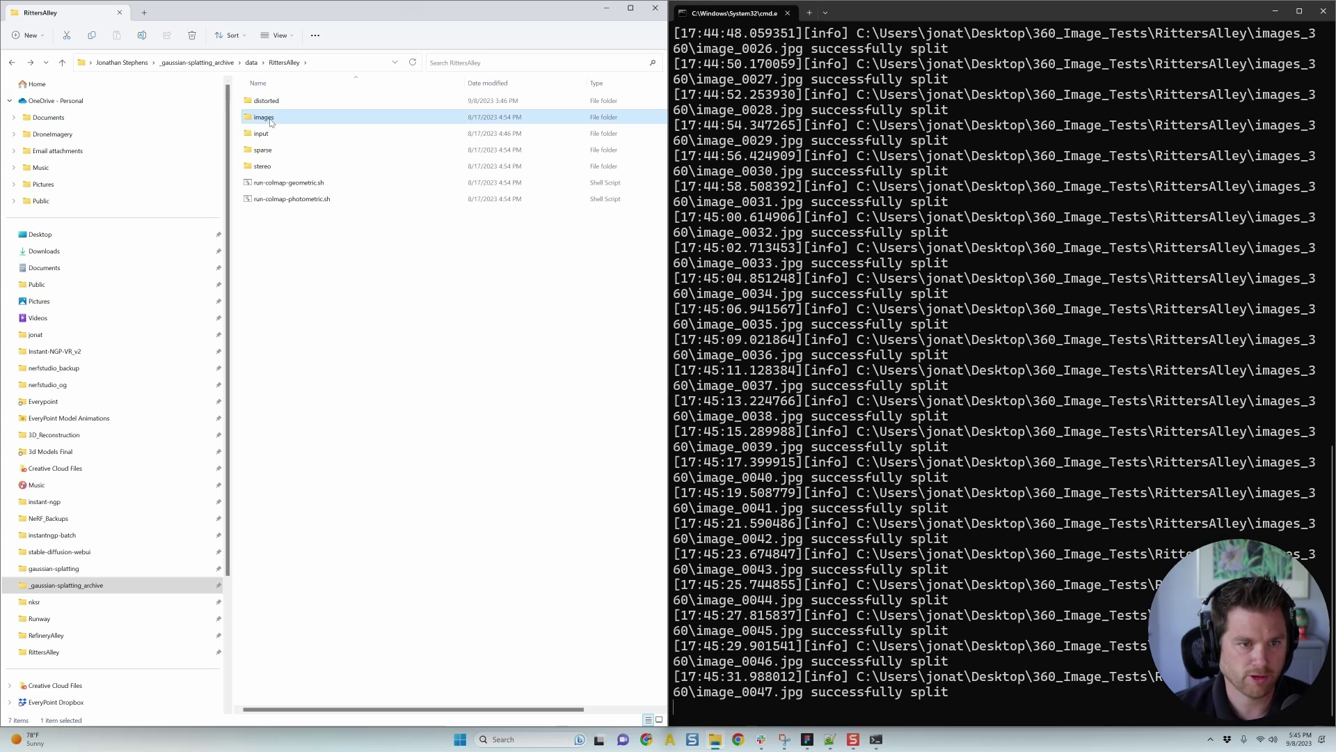
click(286, 123)
click(274, 116)
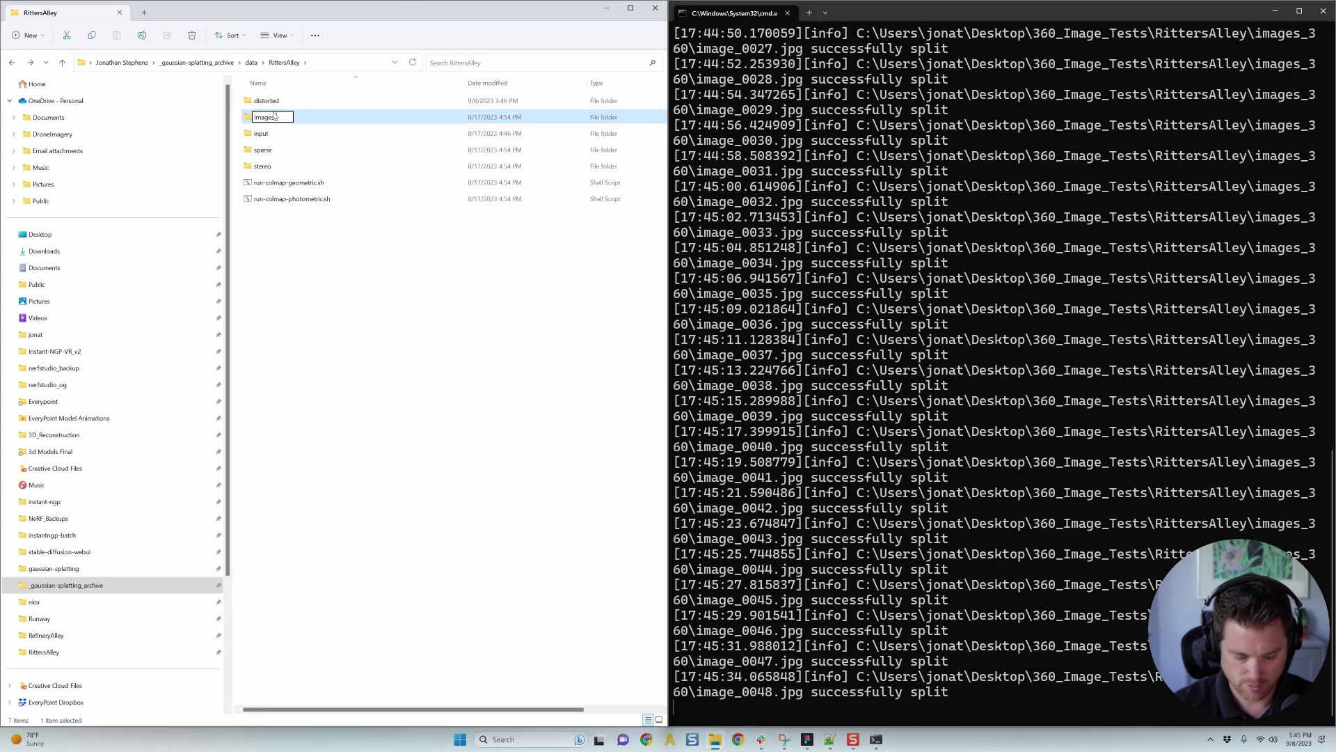
text(_backup)
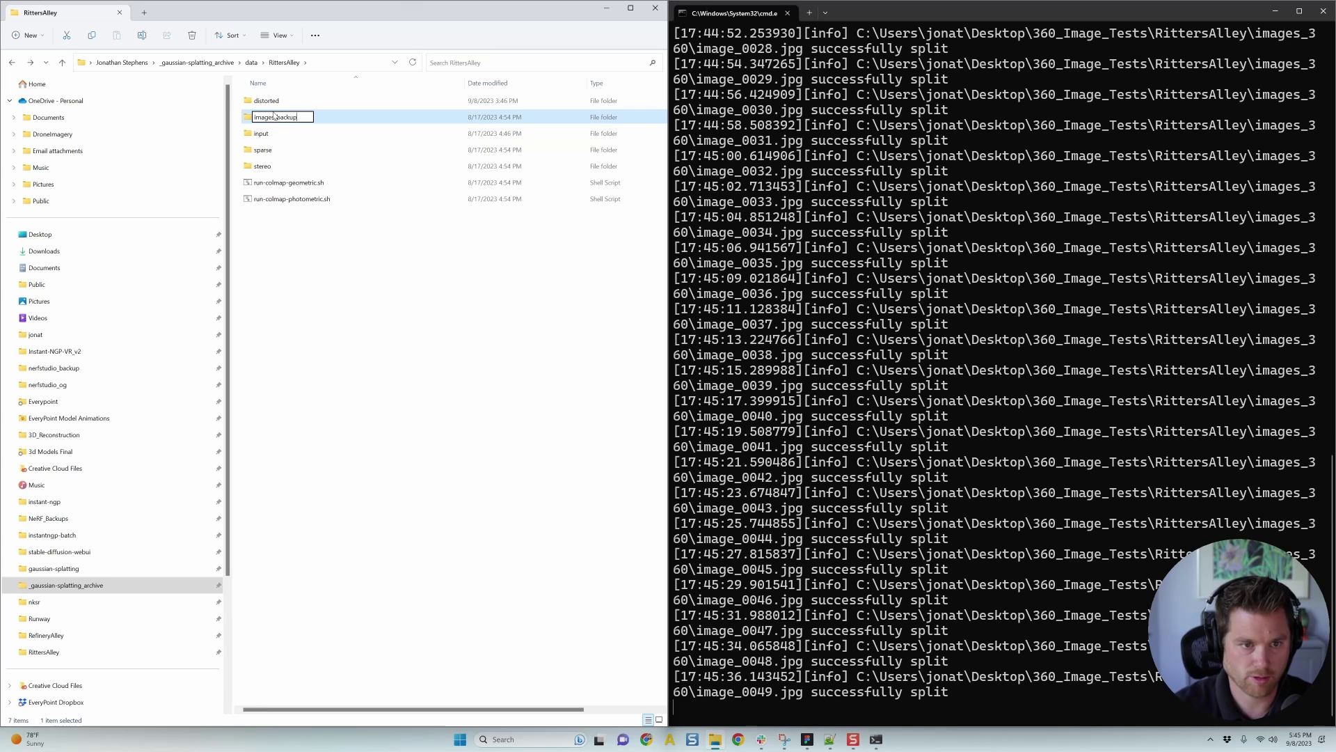
click(479, 348)
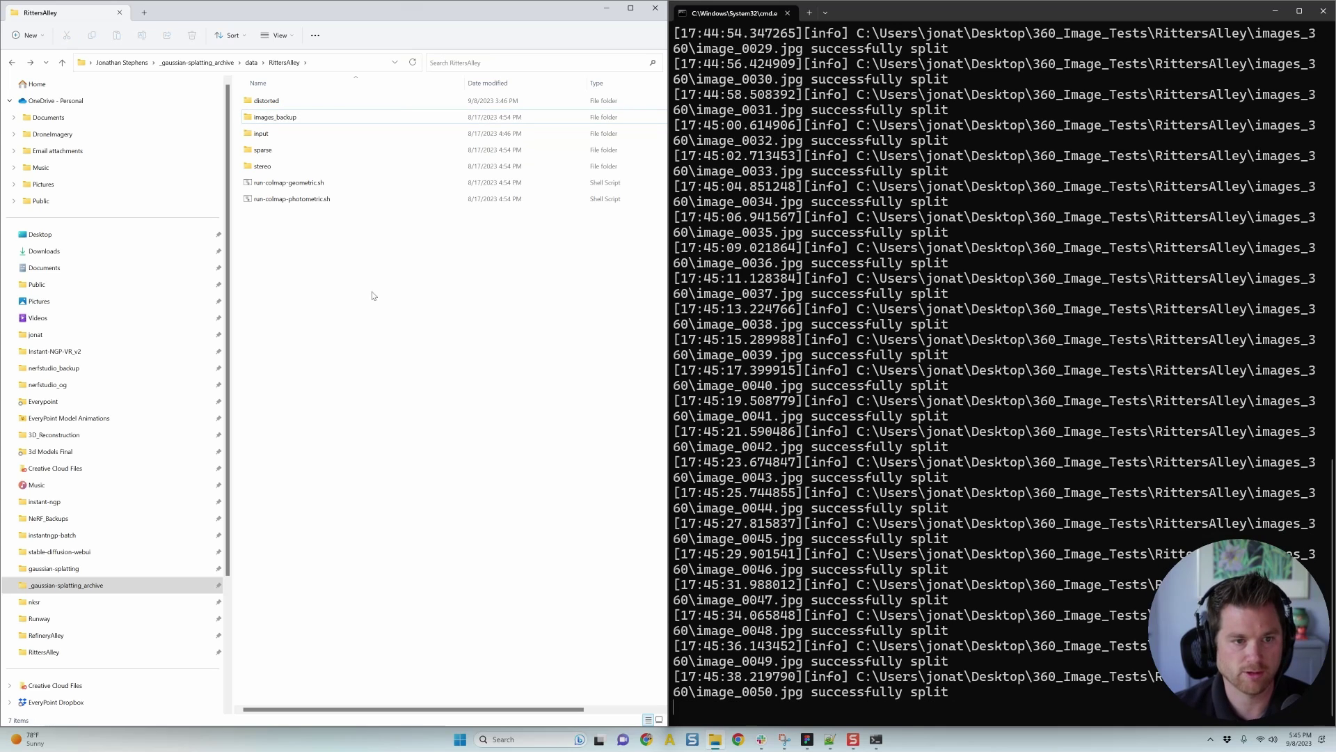
click(288, 134)
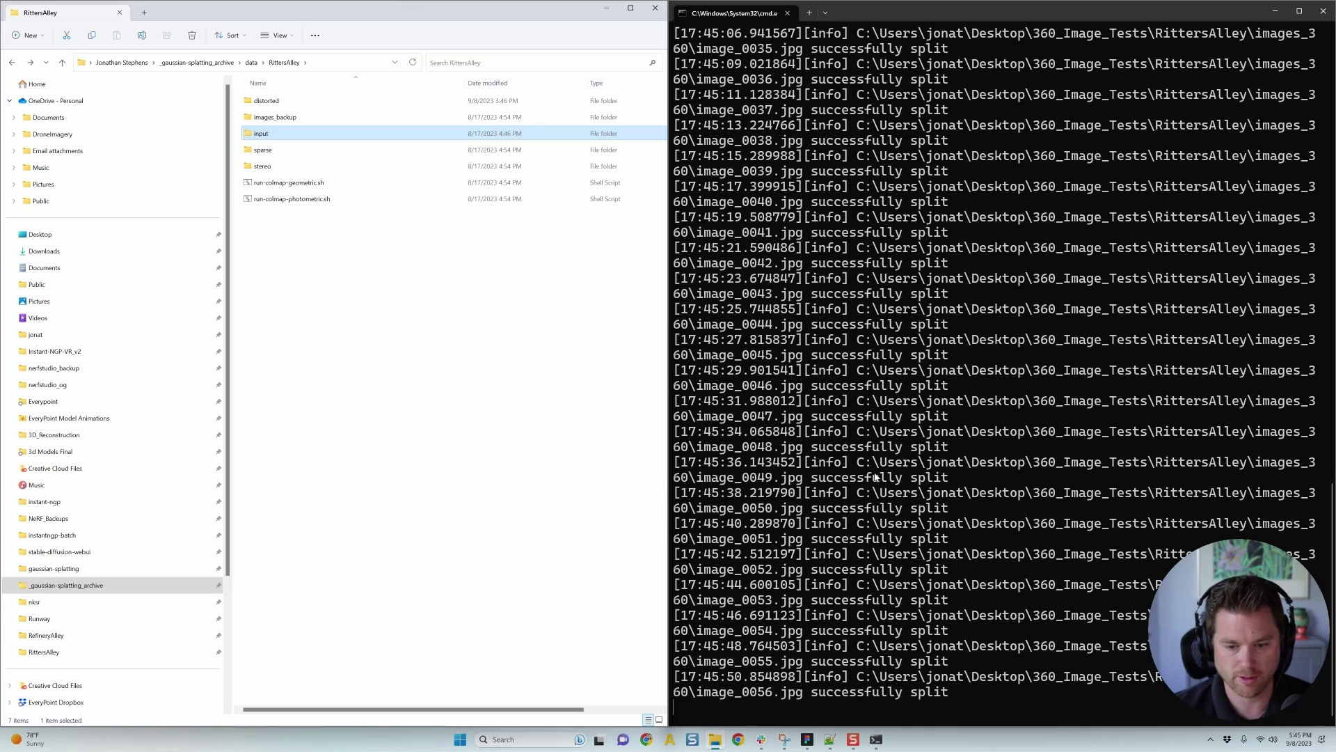
Launch an Anaconda Prompt and move its window toward the middle of the screen
key(super)
text(anaco)
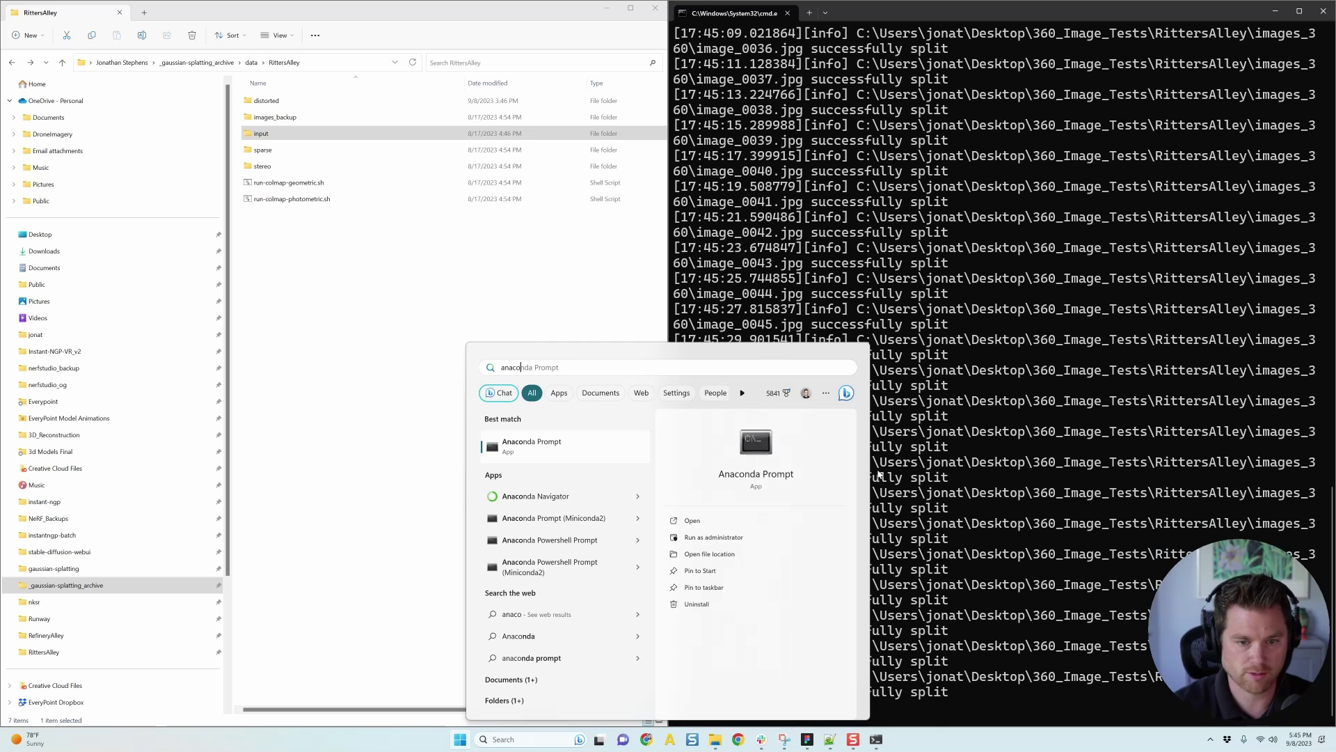
key(Return)
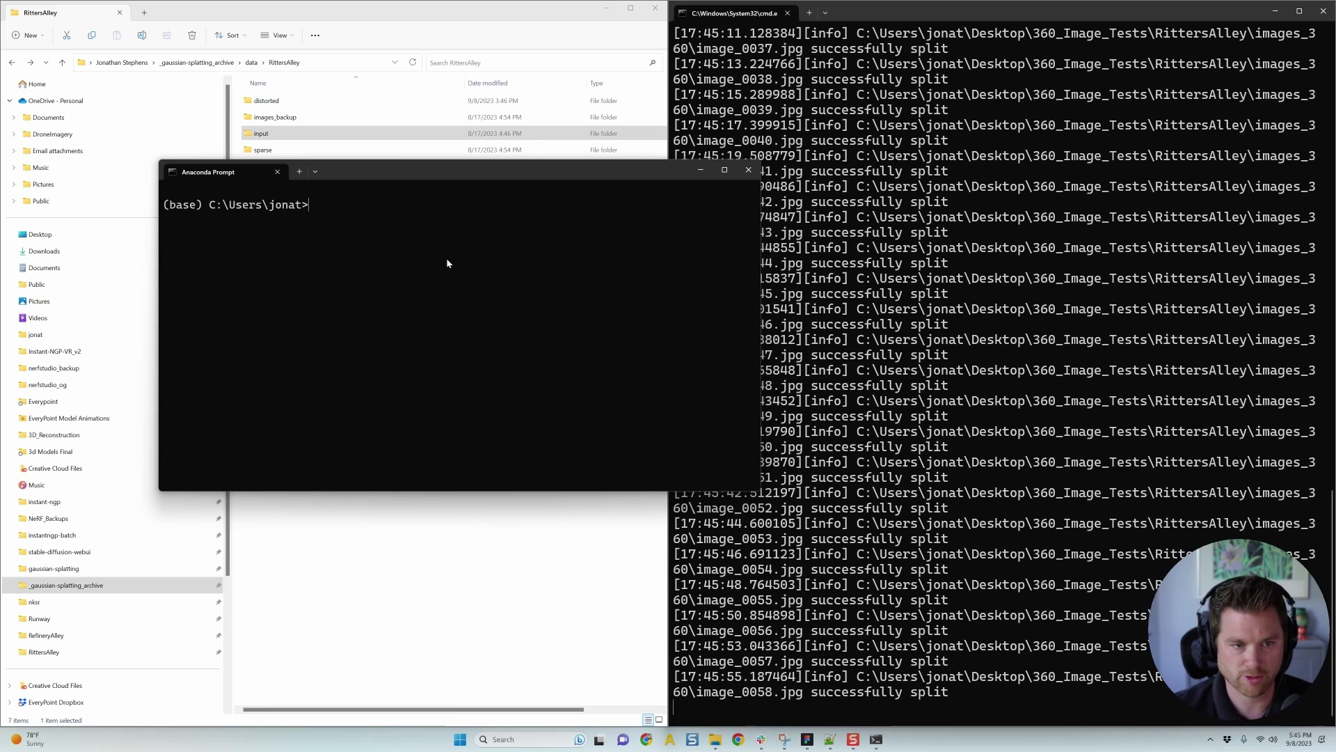
drag(457, 166, 674, 177)
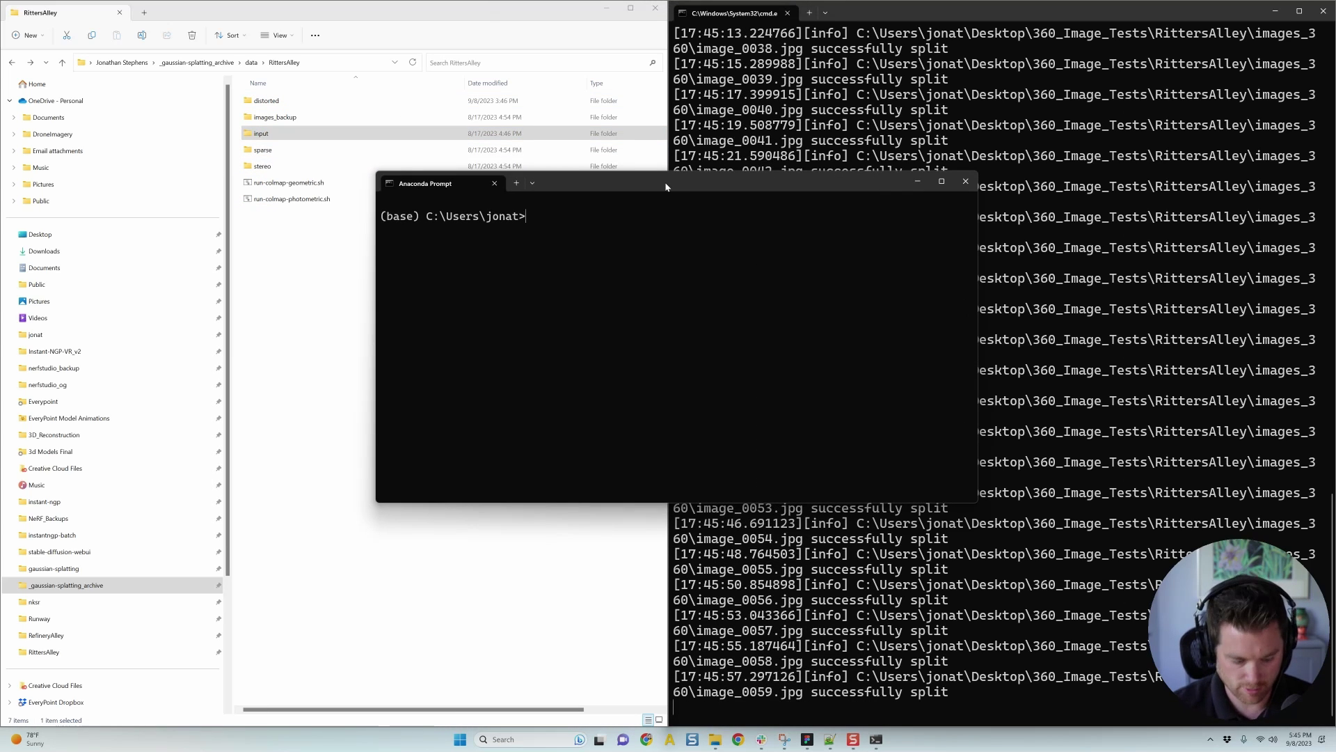
Change the prompt's working directory to gaussian-splatting
text(cd)
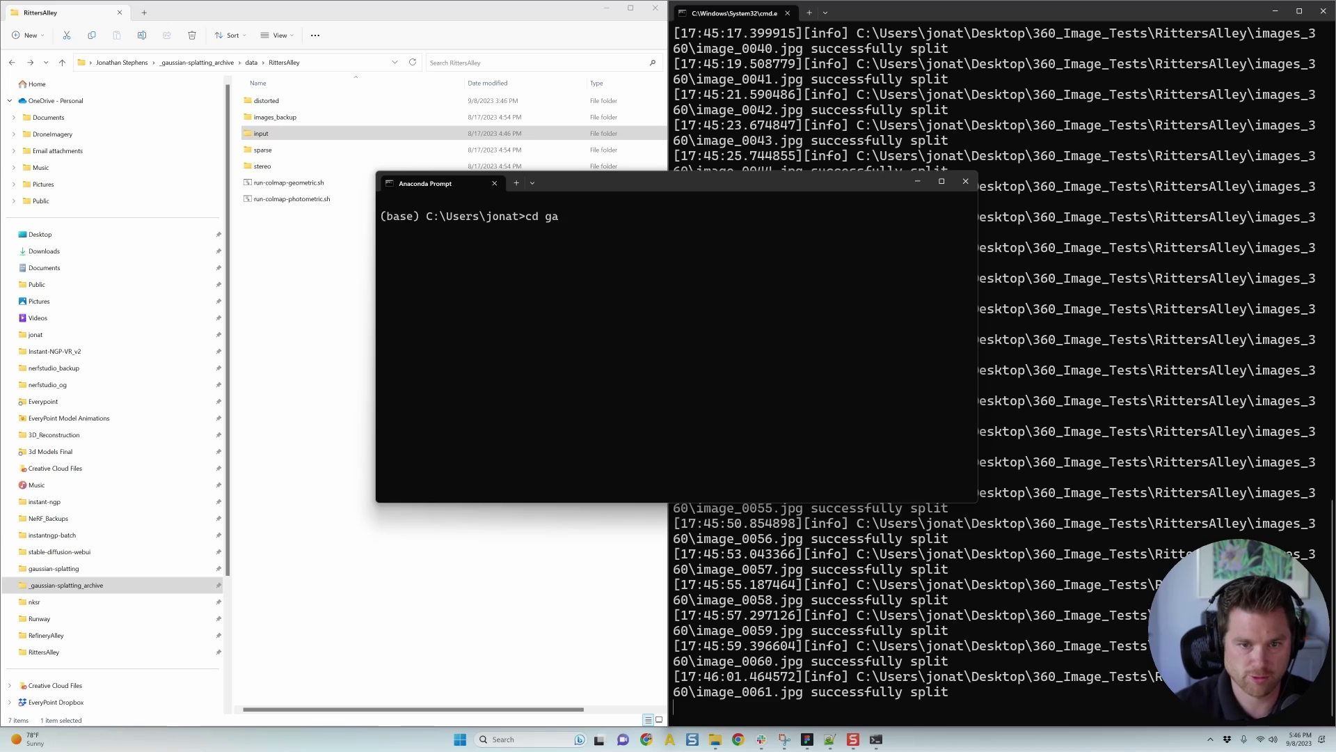
text(ga)
key(Tab)
key(Return)
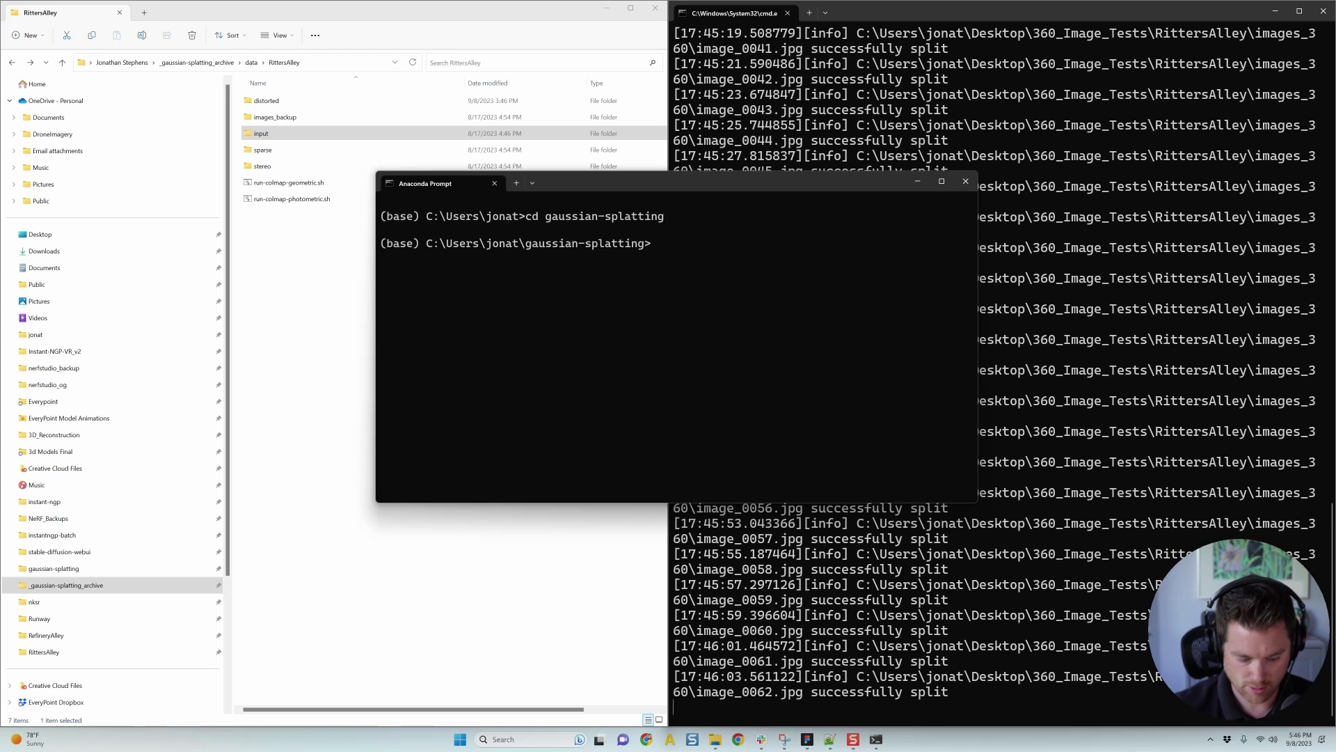
Activate the gaussian_splatting conda environment in the prompt
text(conda acgti)
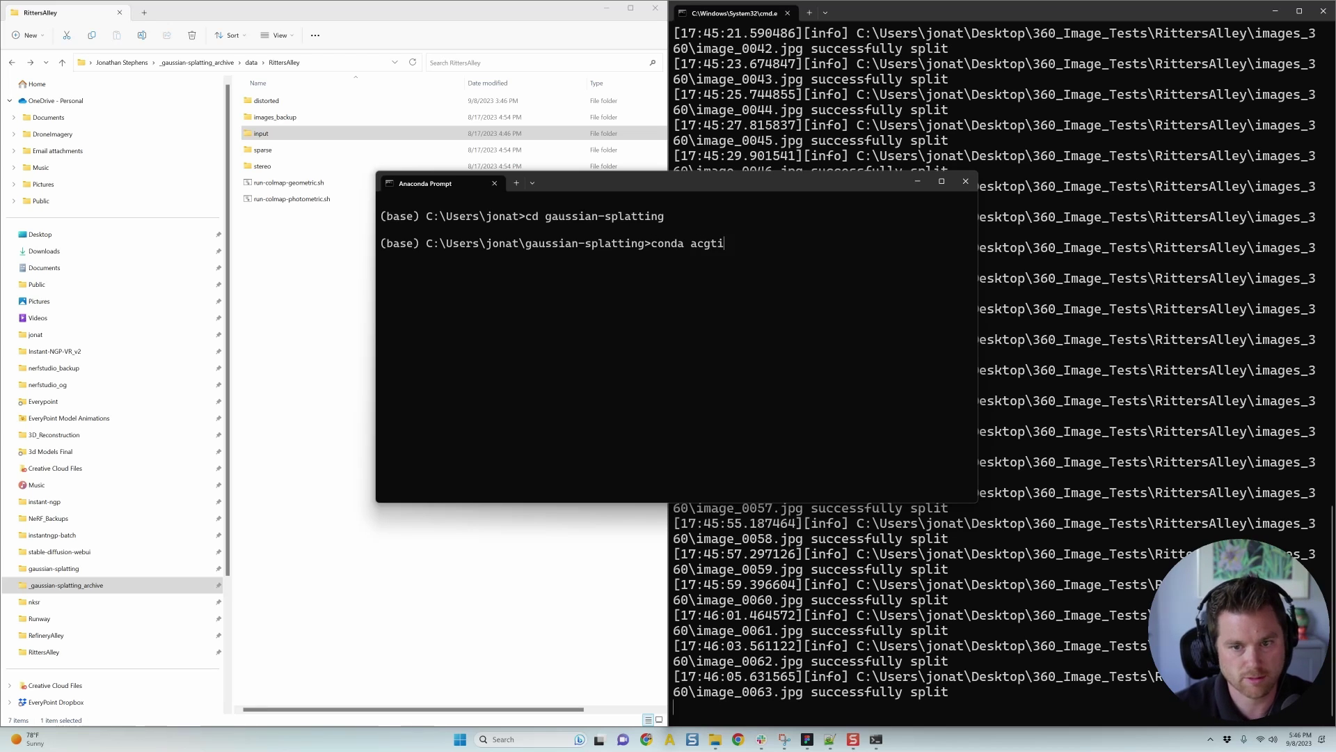
key(BackSpace)
key(BackSpace)
key(BackSpace)
text(tivate )
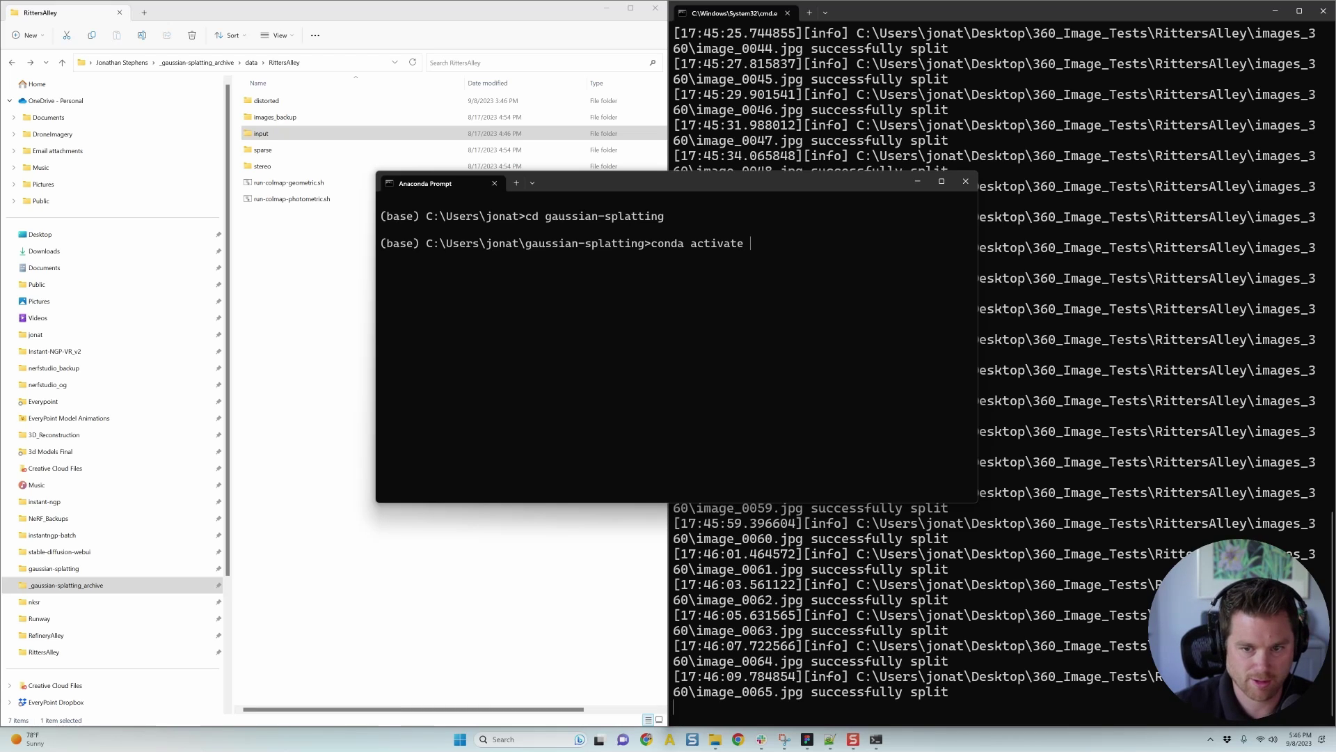
text(ngpgaussian_)
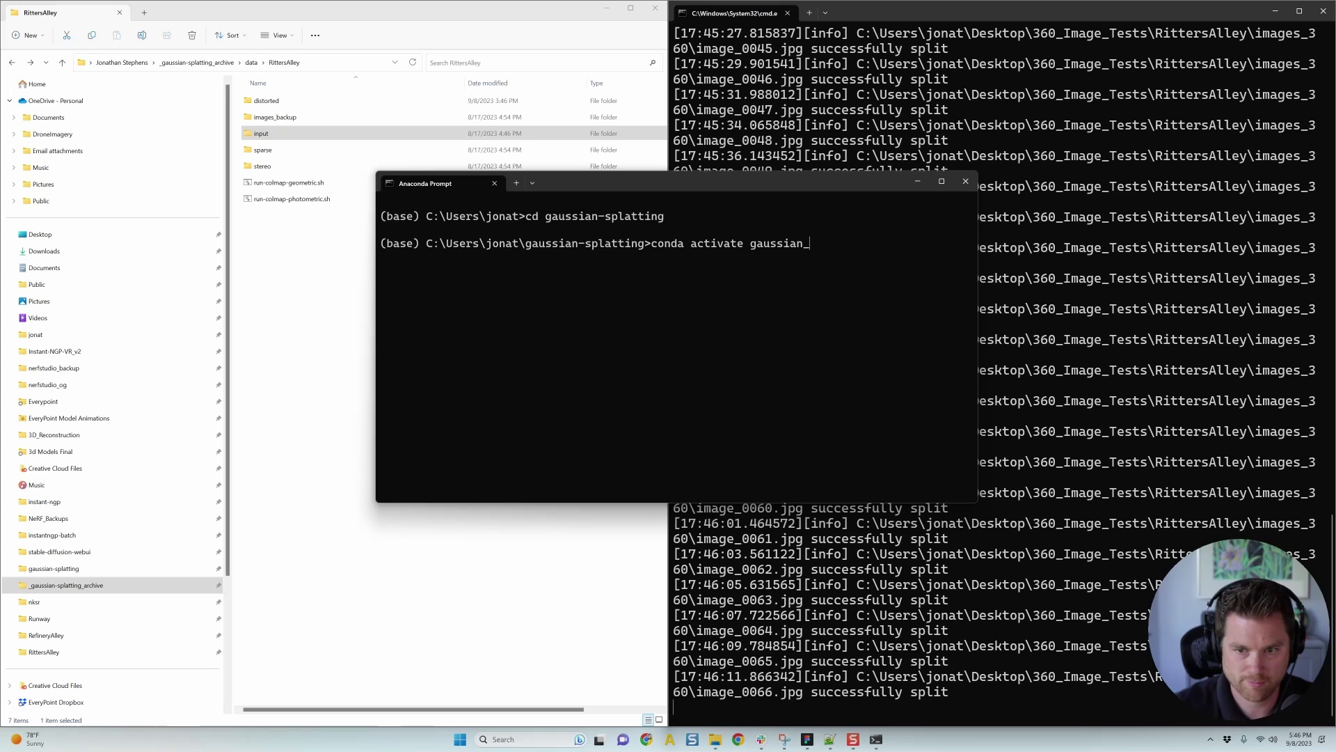
key(BackSpace)
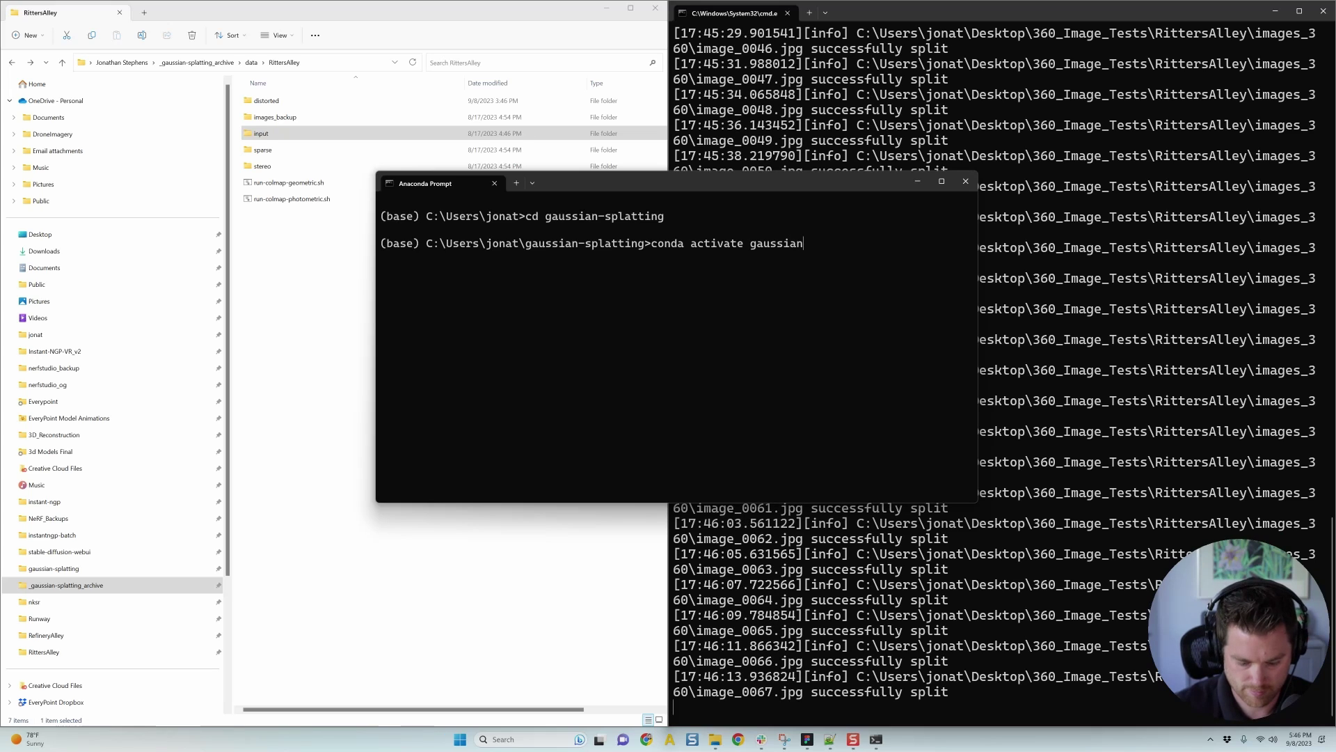
text(_splatting)
key(Return)
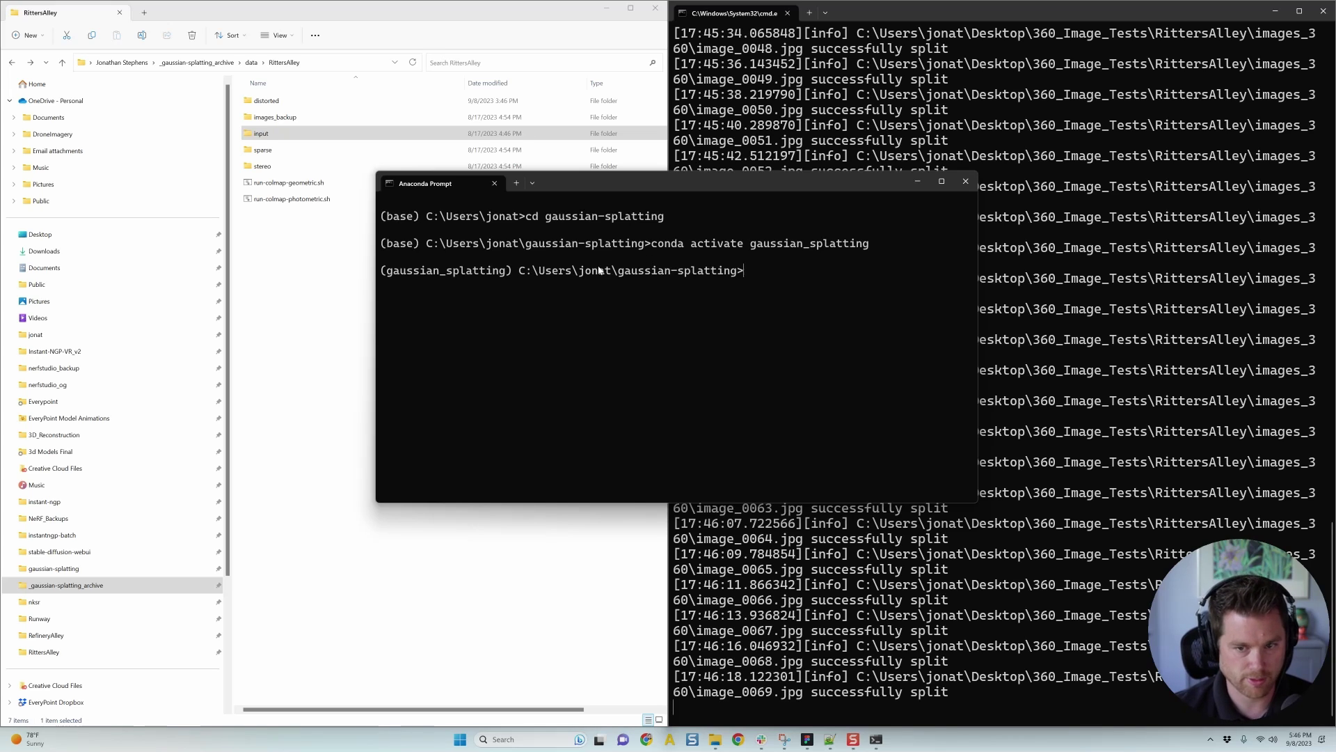
Write a converty.py -s command with the path of the archived RittersAlley input folder, without running it
text(conver)
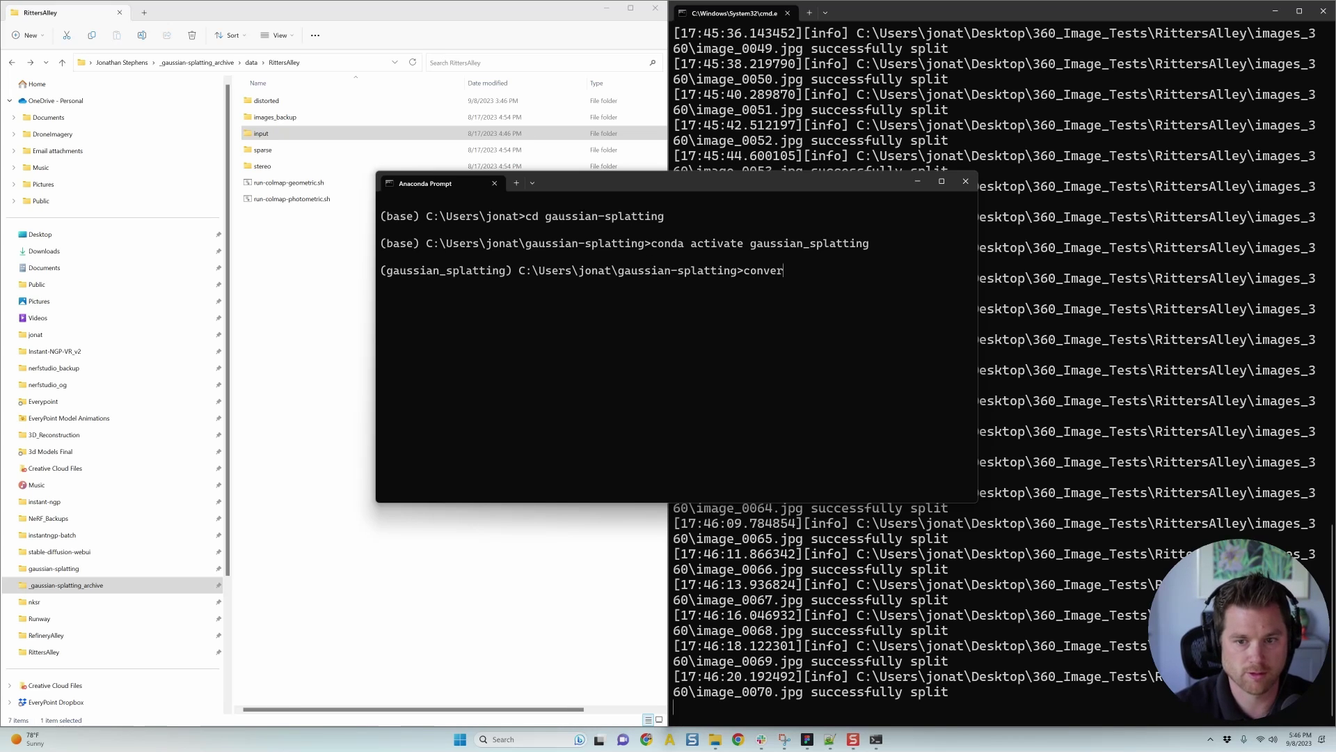
text(ty.)
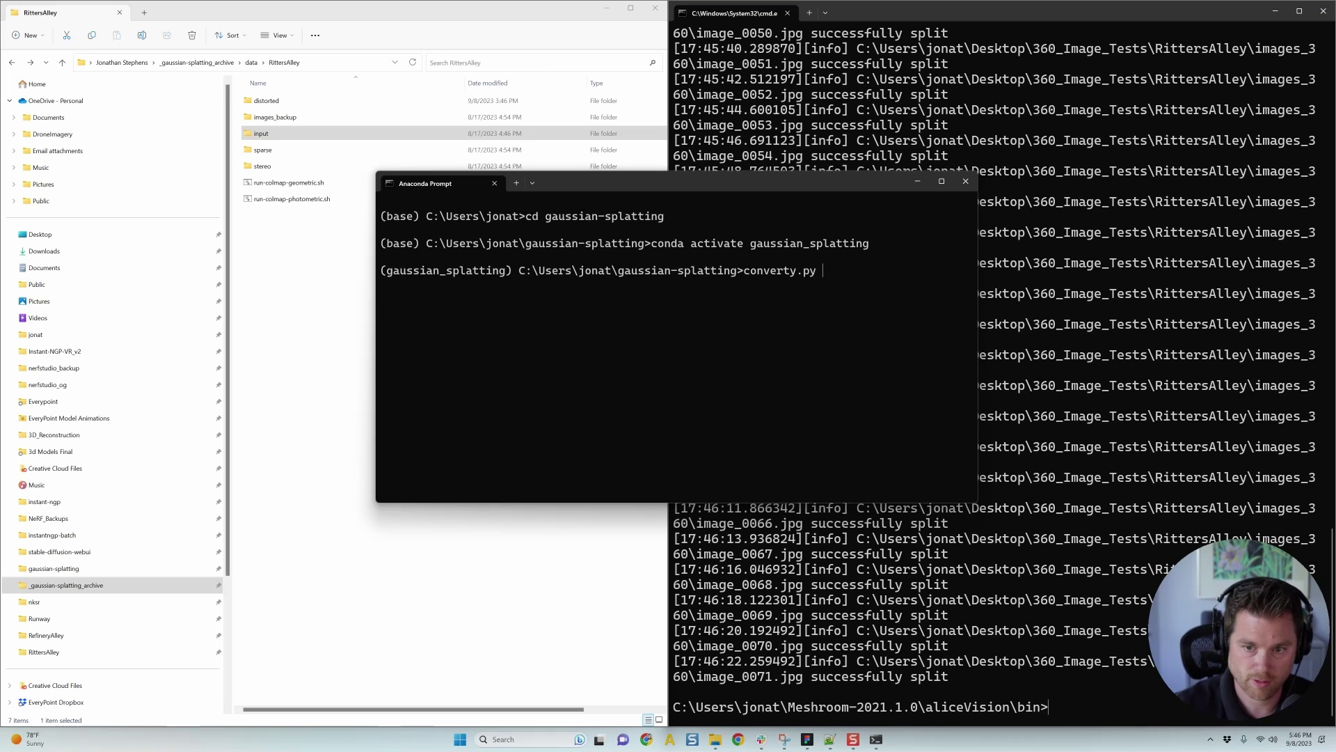
text(py )
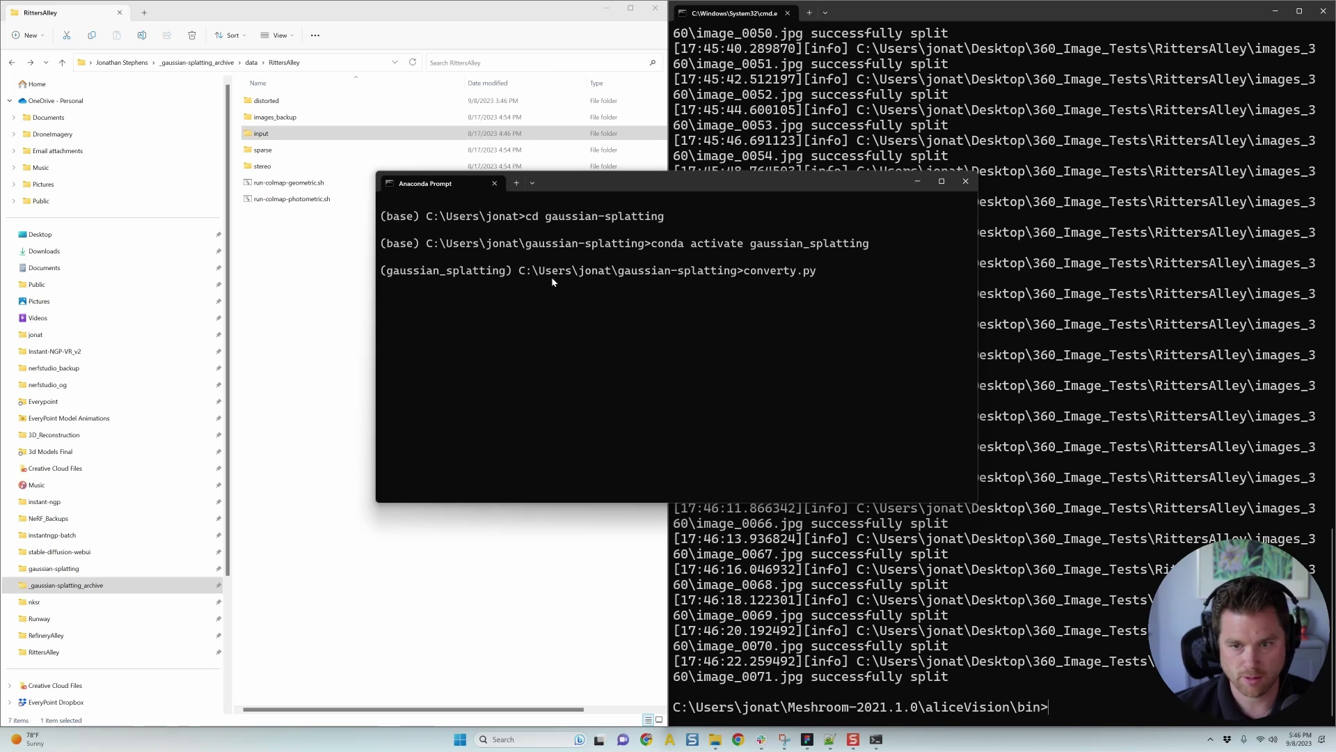
text(-s)
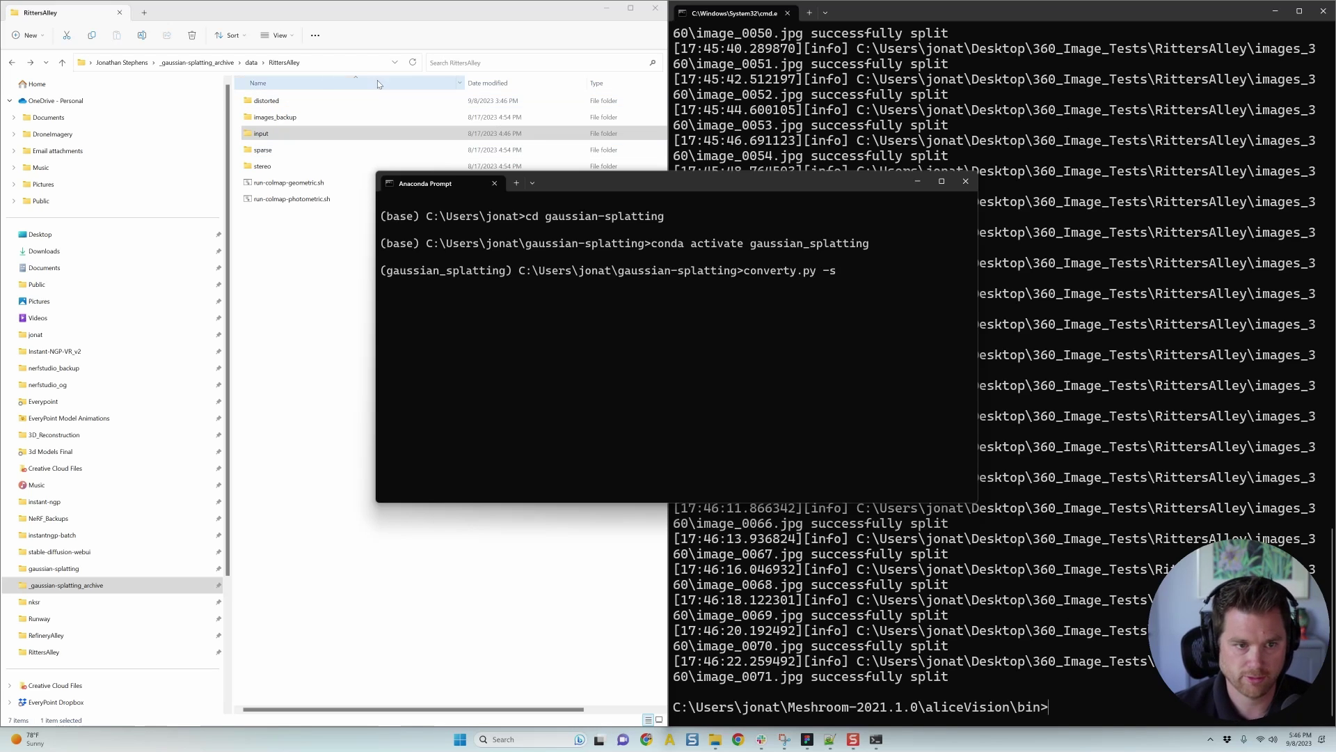
drag(285, 139, 896, 306)
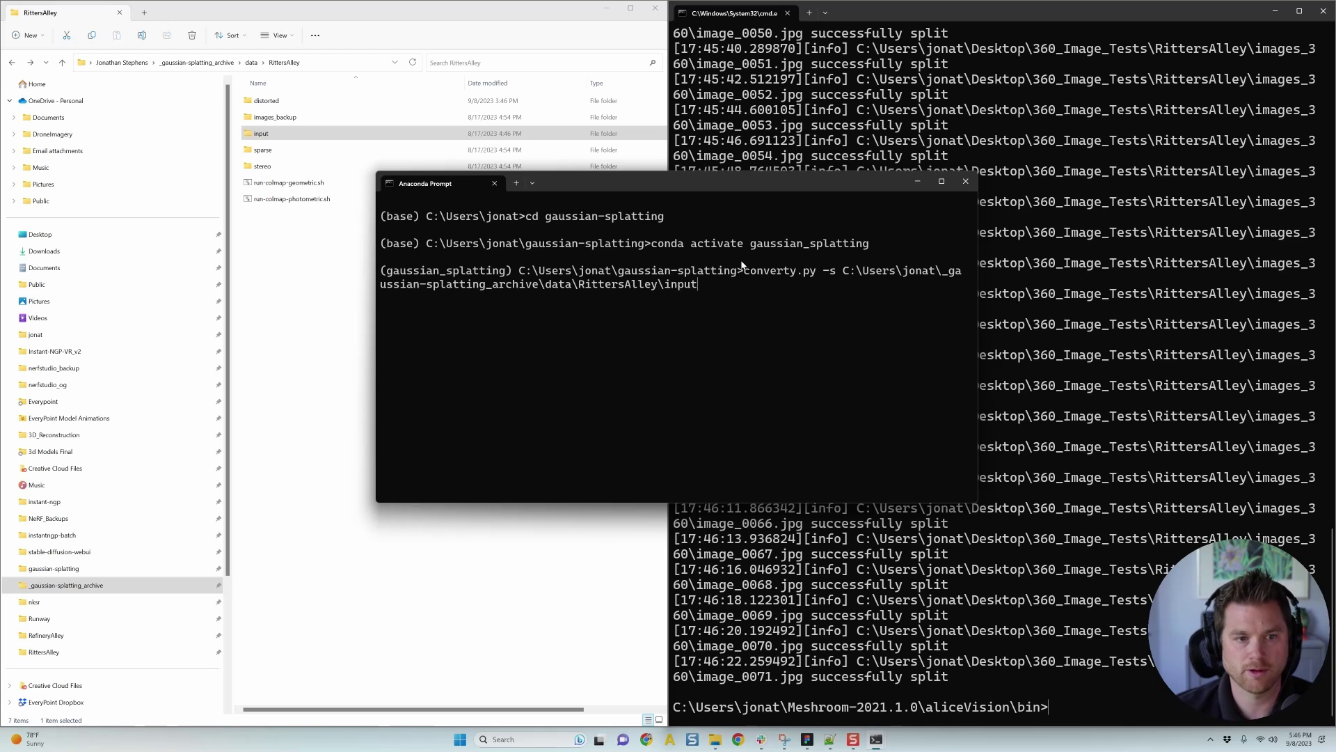
Check the contents of RittersAlley's distorted folder in File Explorer and return to the dataset folder
click(268, 250)
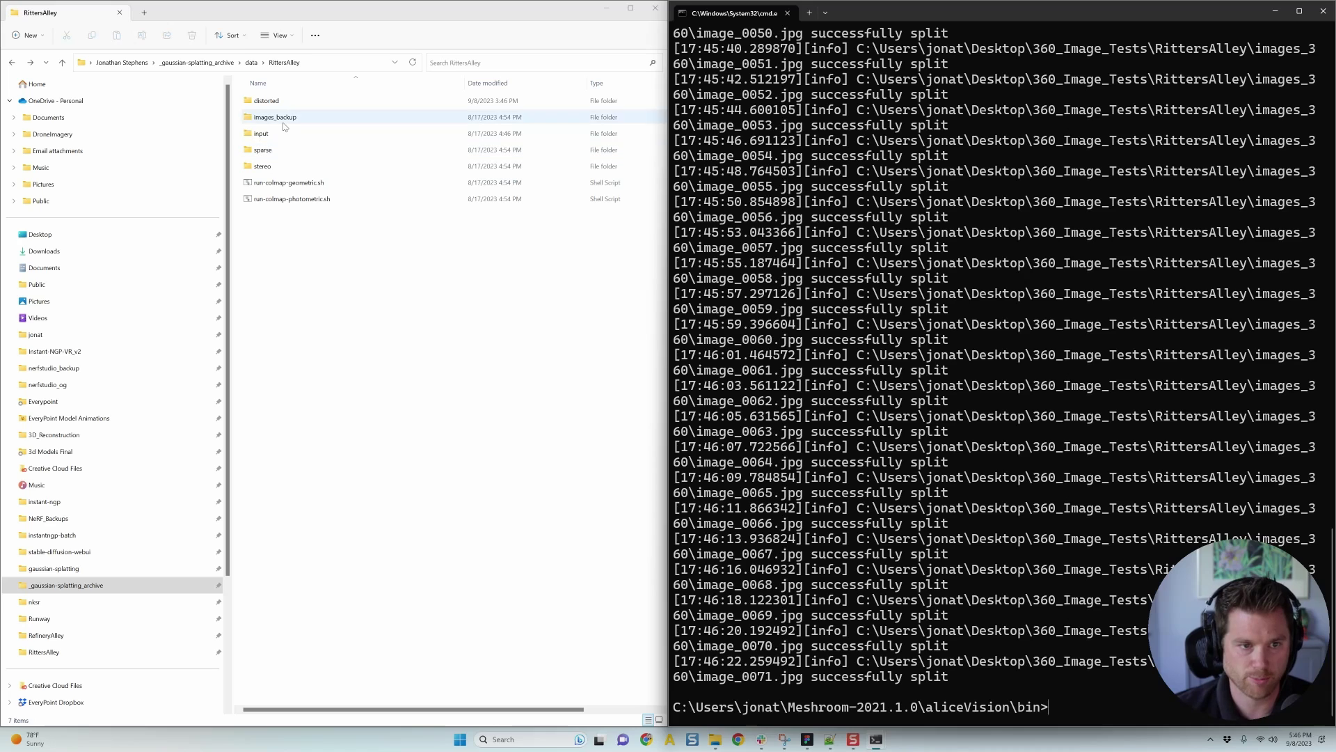
double_click(269, 101)
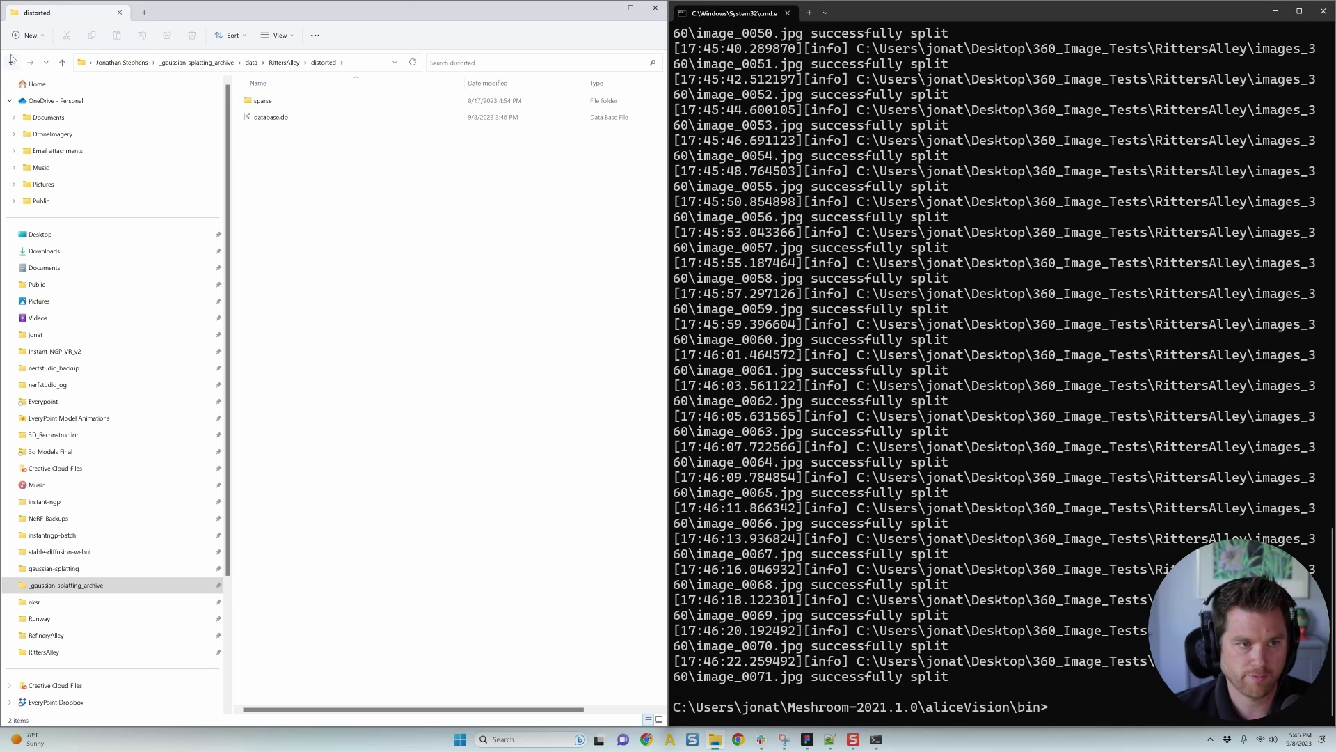
click(12, 61)
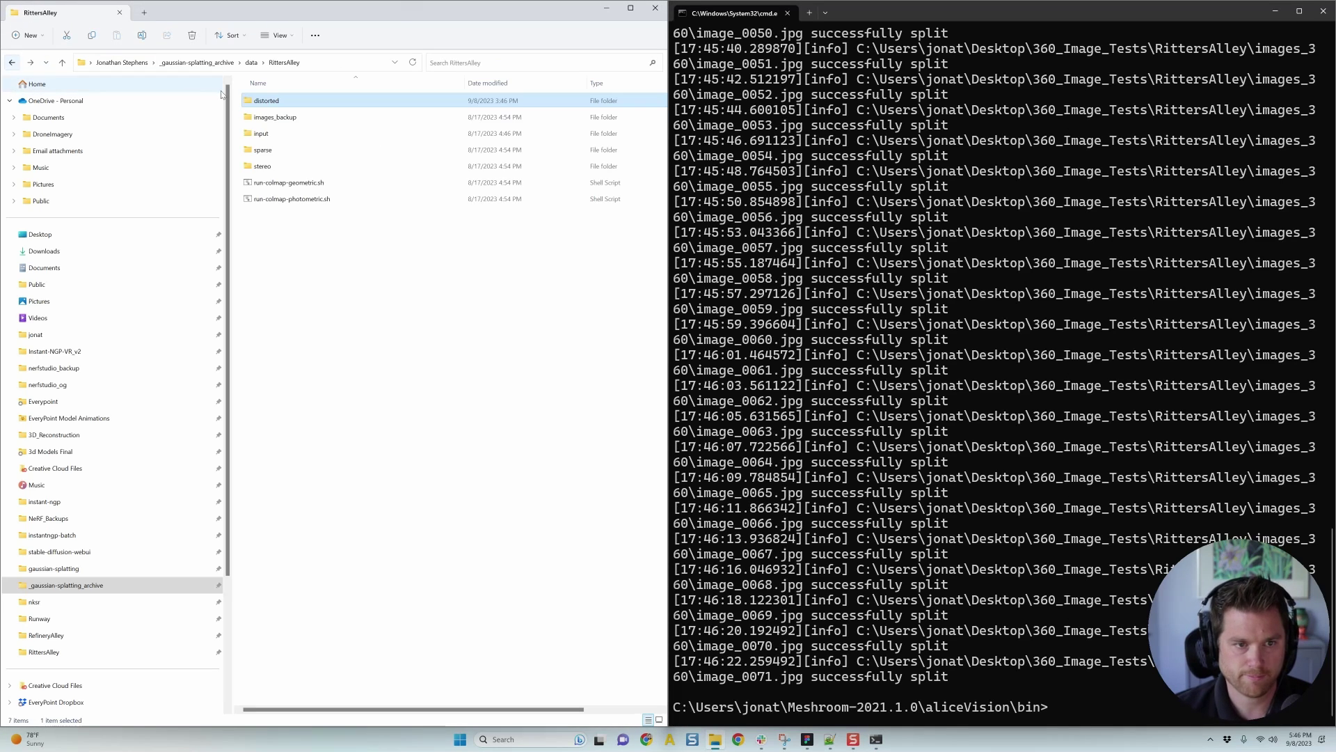
Rename the images_backup folder of the RittersAlley dataset as images
click(283, 121)
click(283, 119)
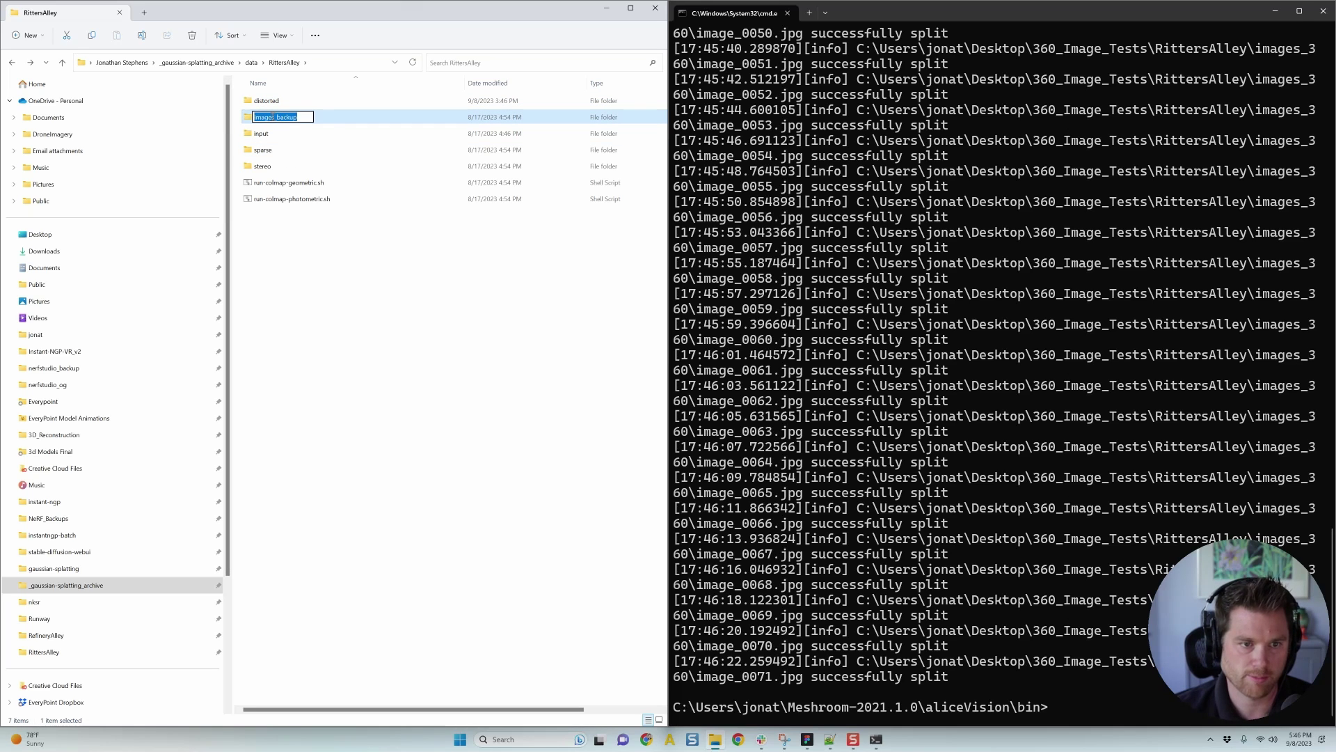
text(images)
key(Return)
Look through the split pictures in the images folder and return to the RittersAlley folder
double_click(327, 120)
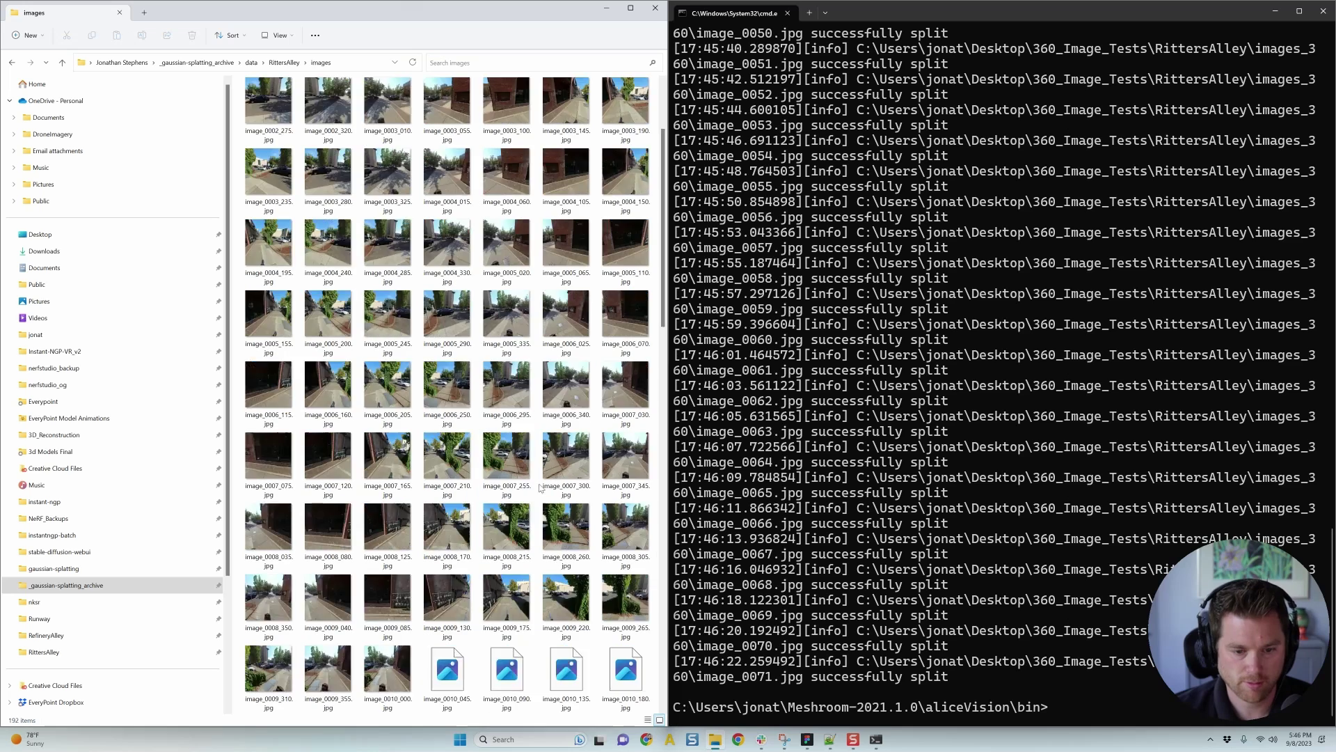
scroll(540, 487, down, 5)
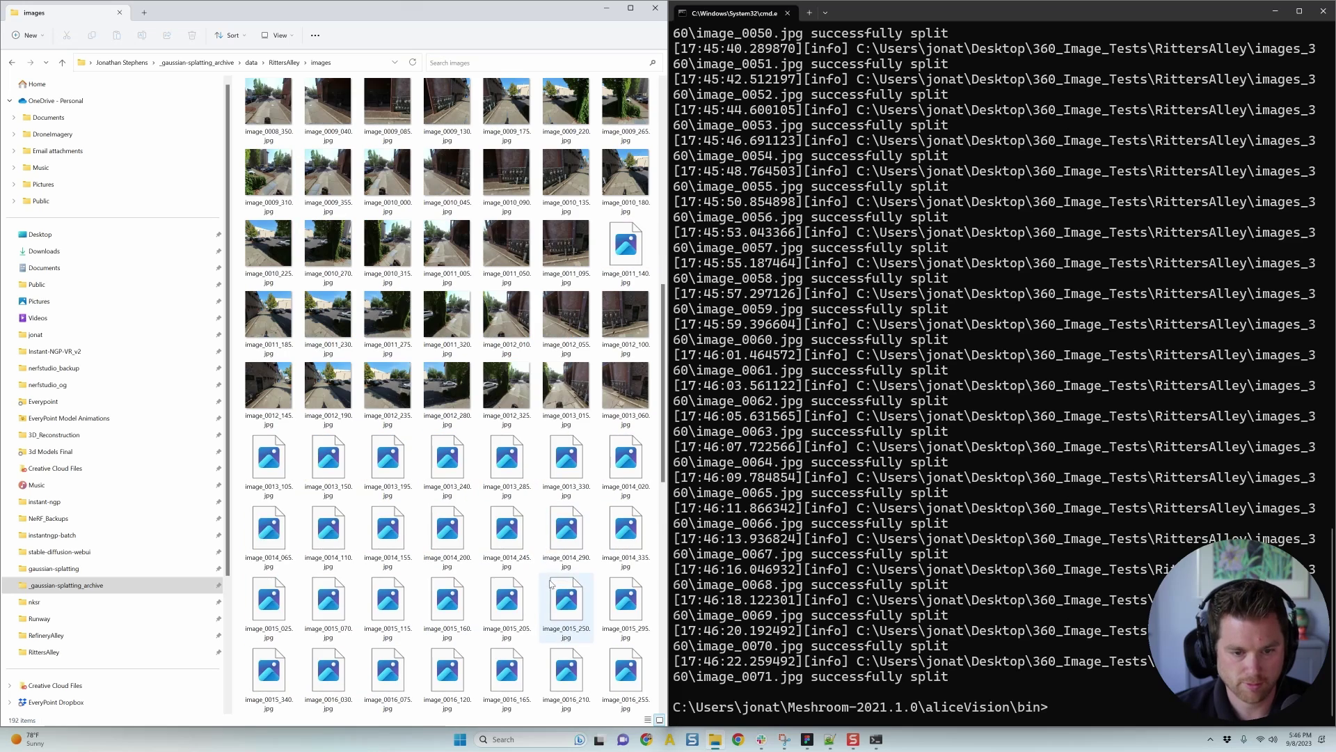
click(14, 62)
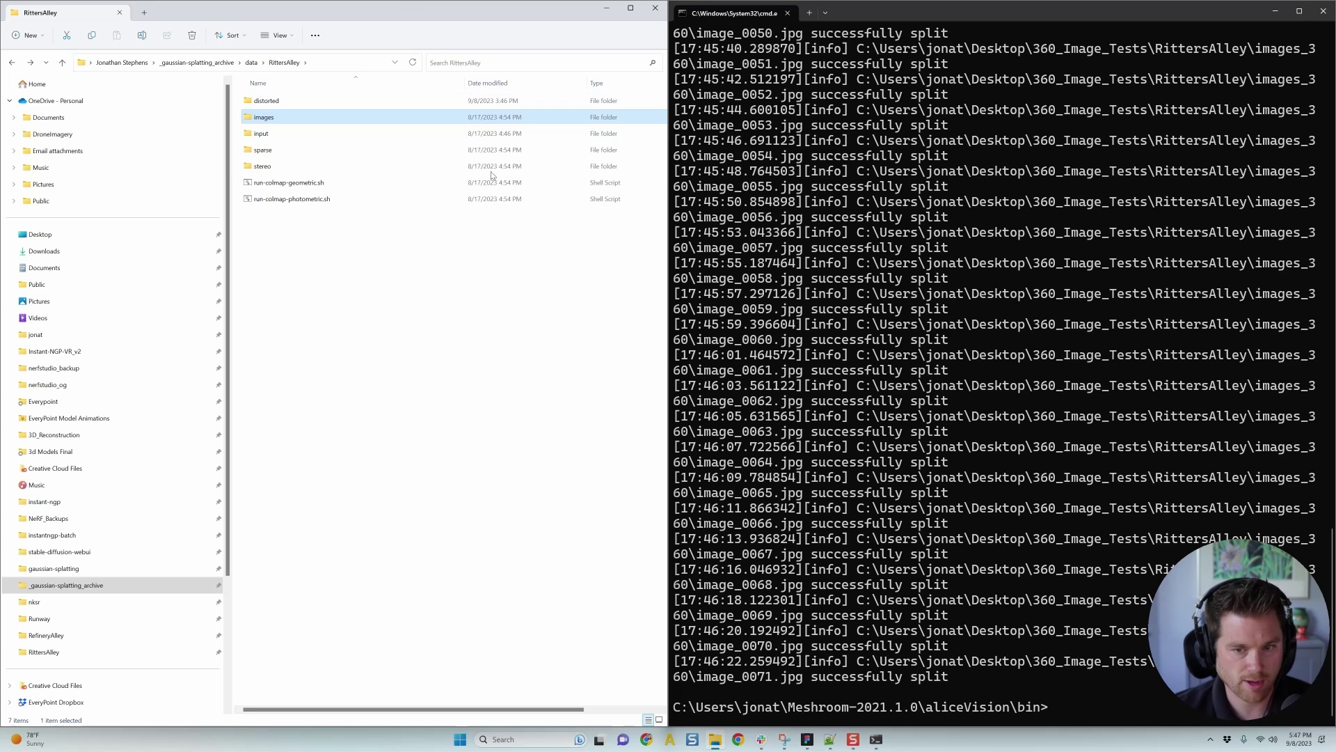
Switch back to the Anaconda Prompt and erase the unfinished converty.py command
click(882, 737)
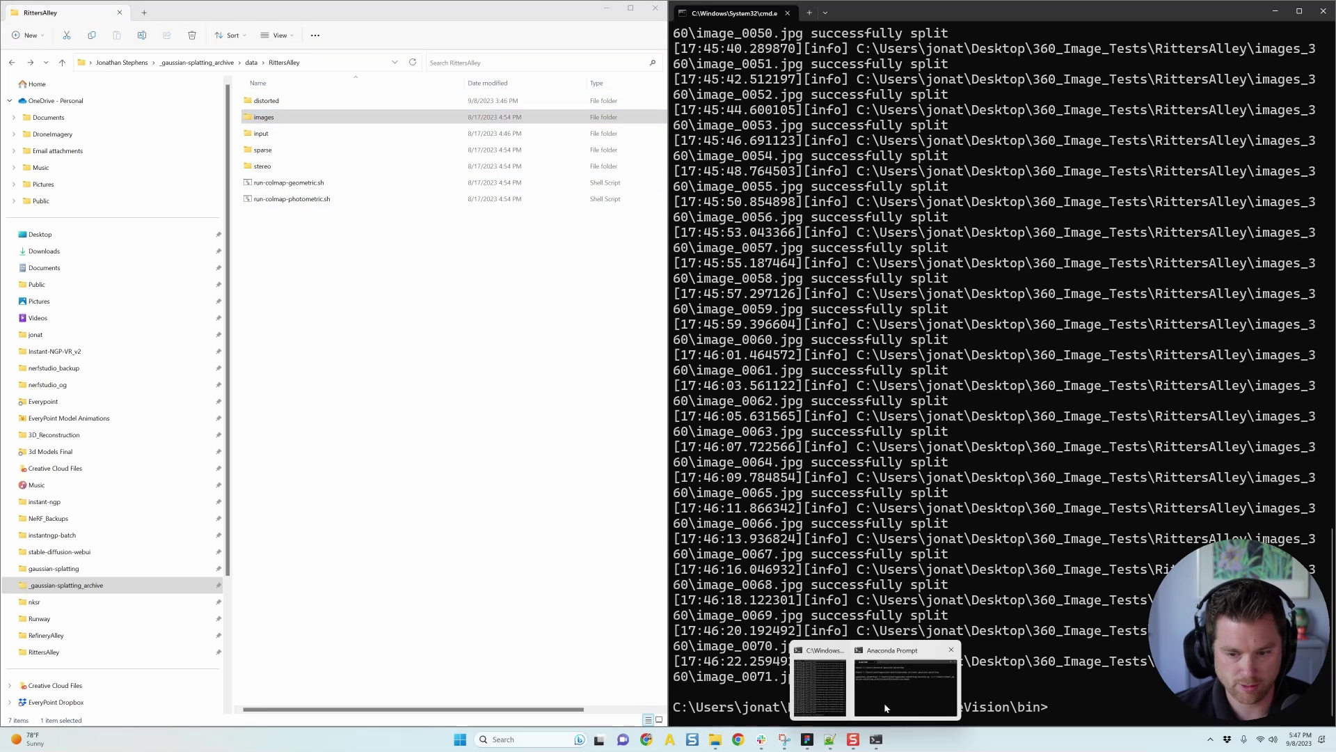
click(905, 686)
key(BackSpace)
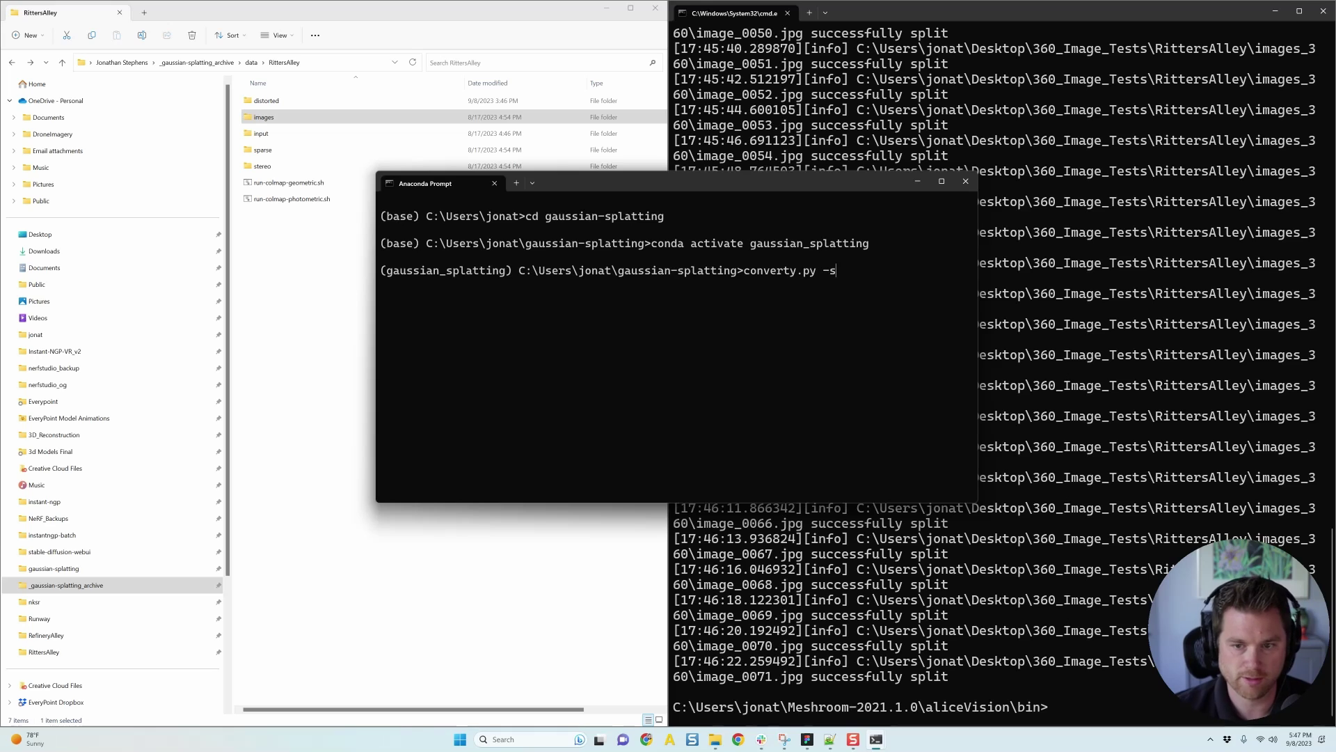
key(BackSpace)
key(BackSpace)
key(BackSpace)
key(BackSpace)
key(BackSpace)
key(BackSpace)
key(BackSpace)
key(BackSpace)
key(BackSpace)
key(BackSpace)
key(BackSpace)
key(BackSpace)
key(BackSpace)
key(BackSpace)
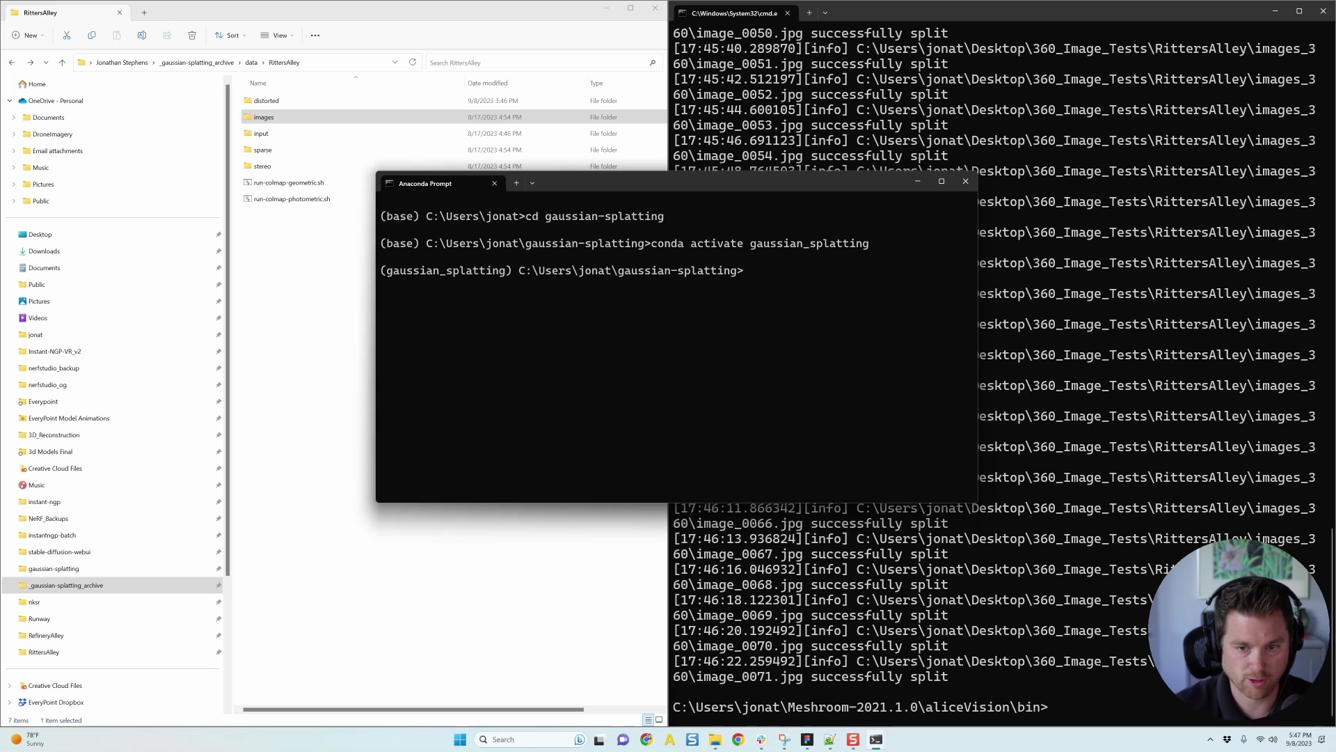
Write a trian.py -s command with the path of _gaussian-splatting_archive\data\RittersAlley, without running it
text(trian.)
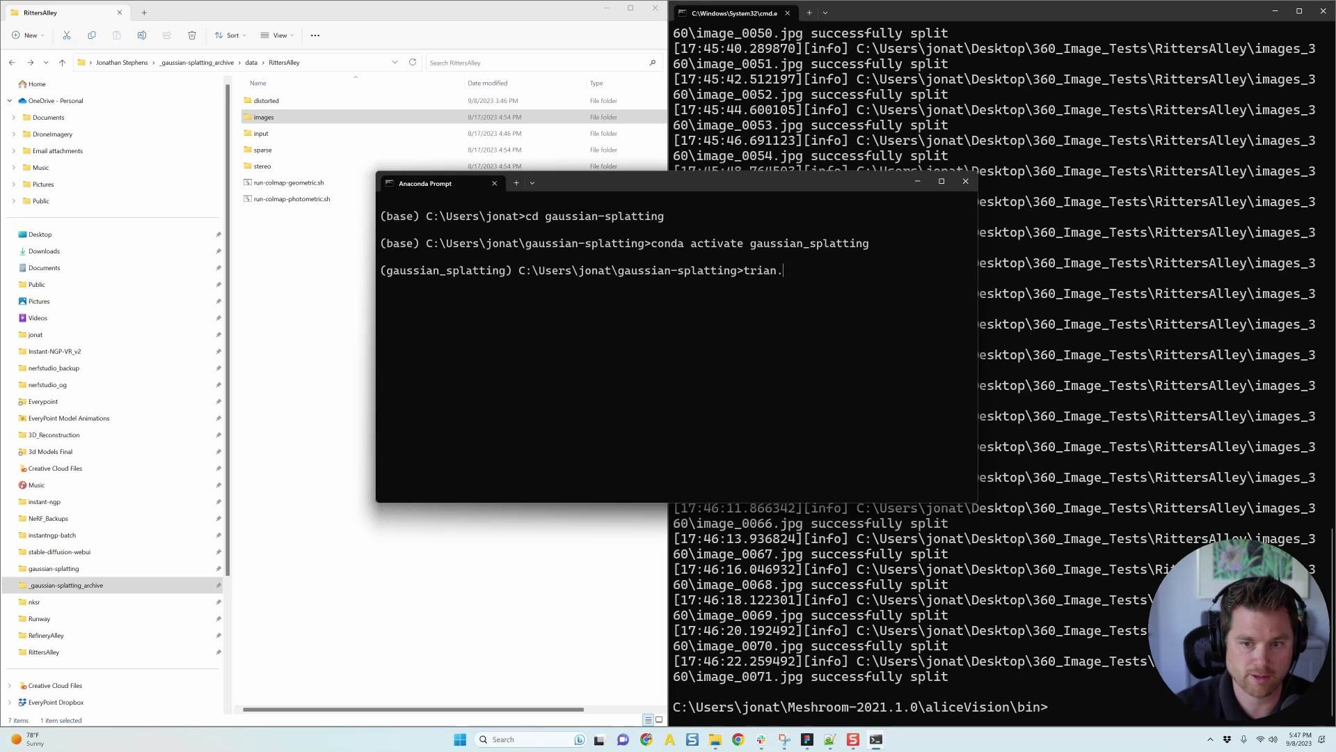
text(p)
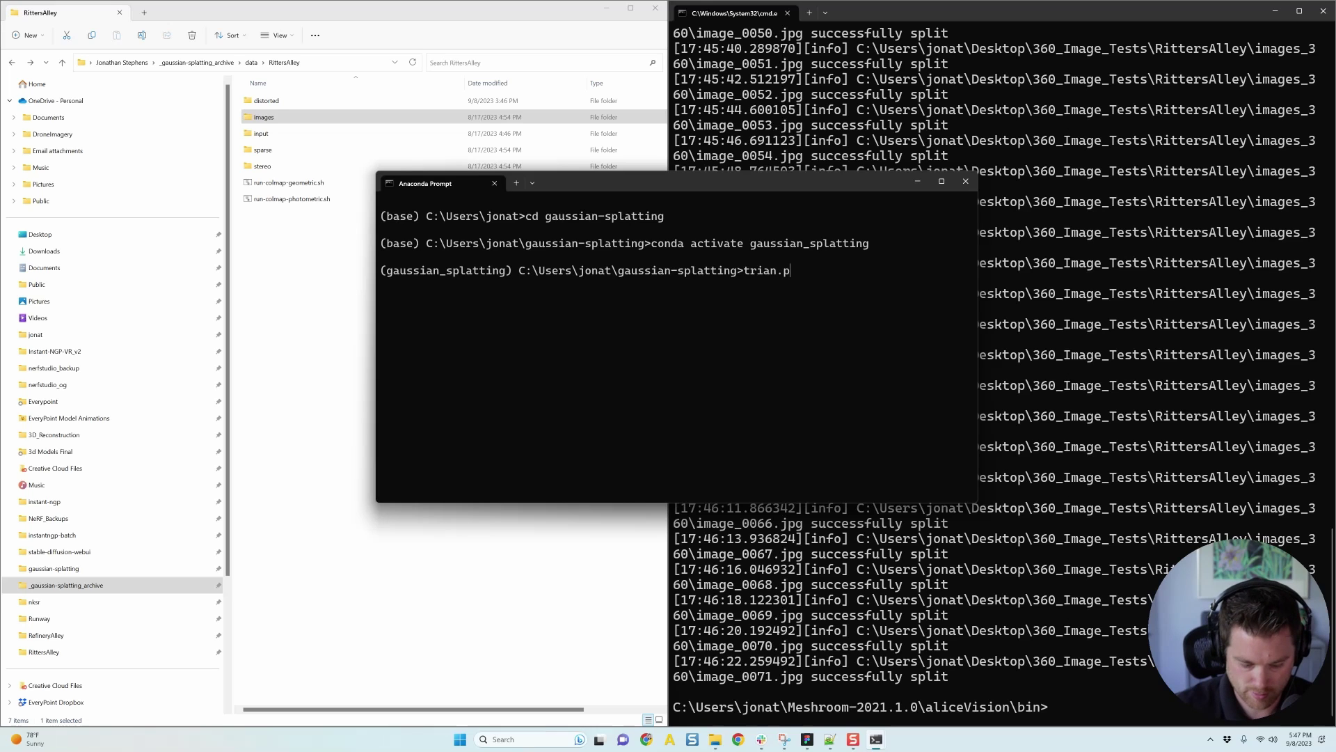
text(y -s)
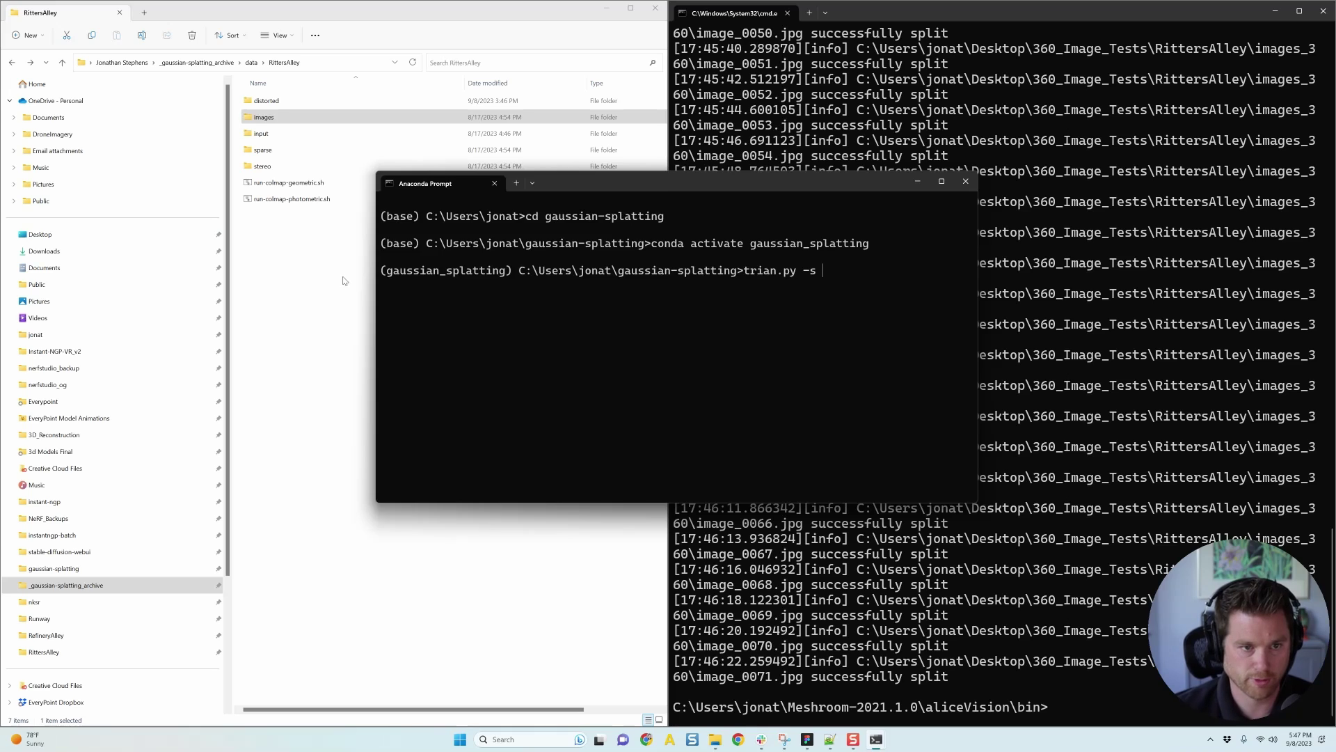
click(301, 243)
click(803, 274)
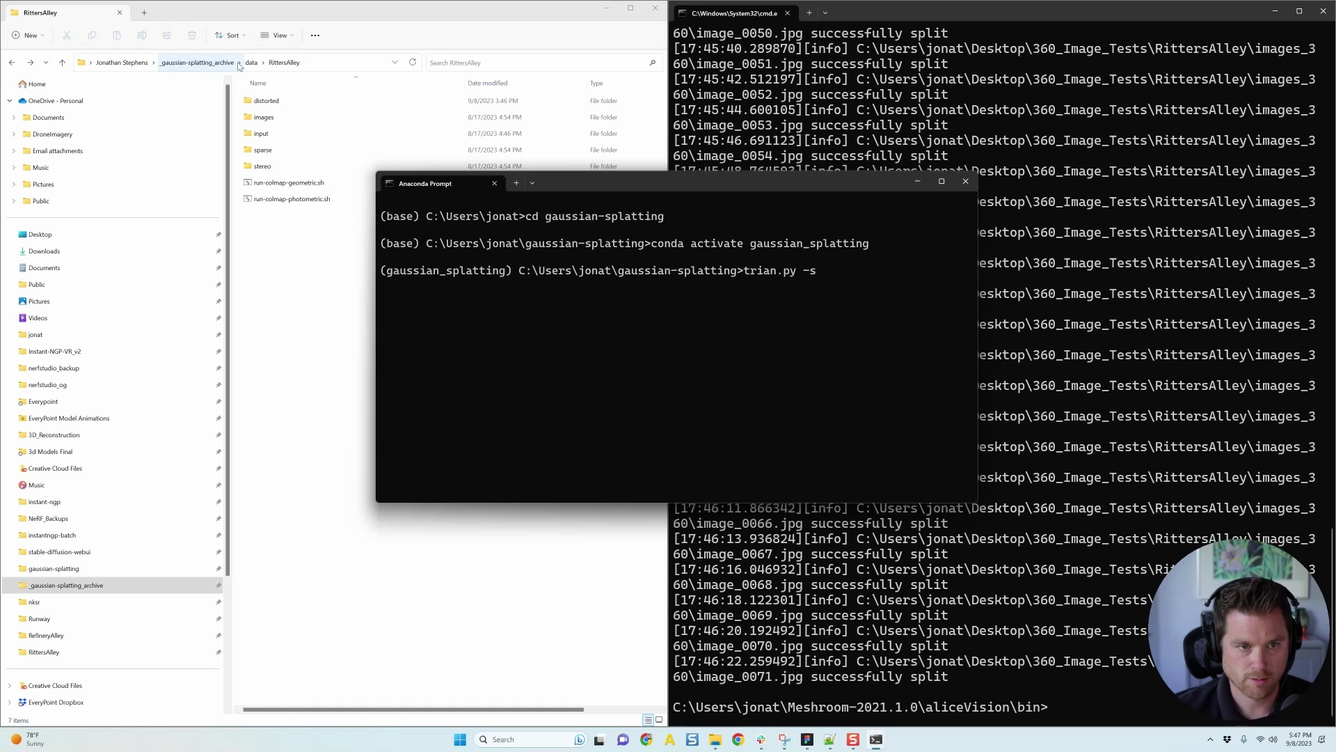
click(319, 61)
key(ctrl+c)
click(845, 308)
key(ctrl+v)
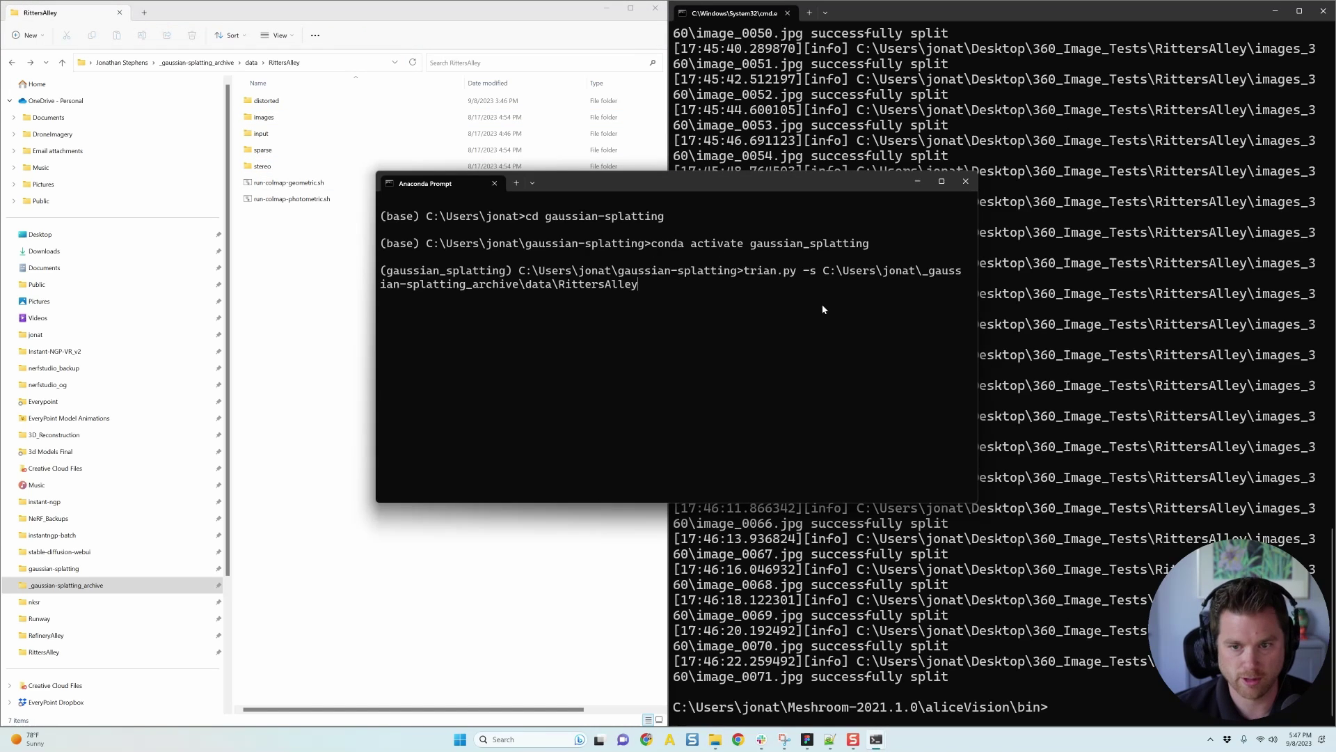
click(344, 234)
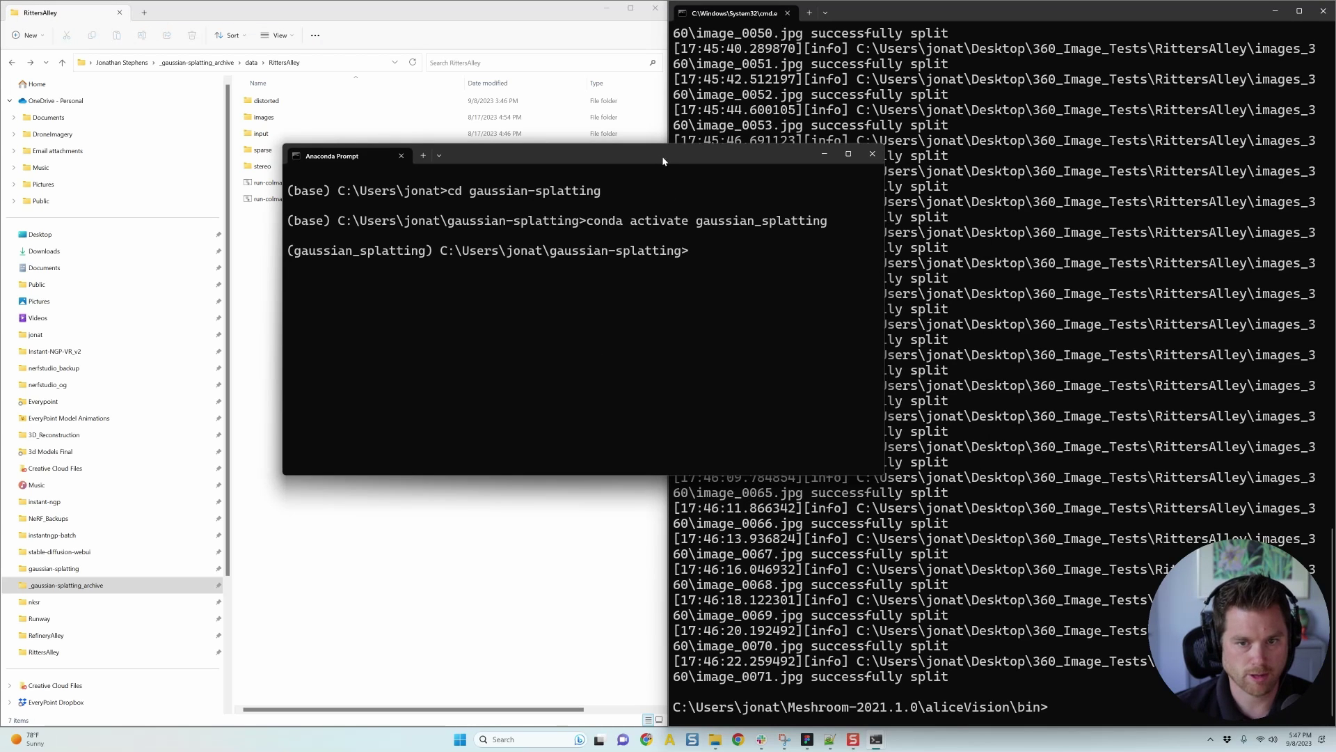
Change the prompt's directory to viewers/bin and enter SIBR_gaussianViewer_app.exe with the -m option
drag(662, 161, 677, 178)
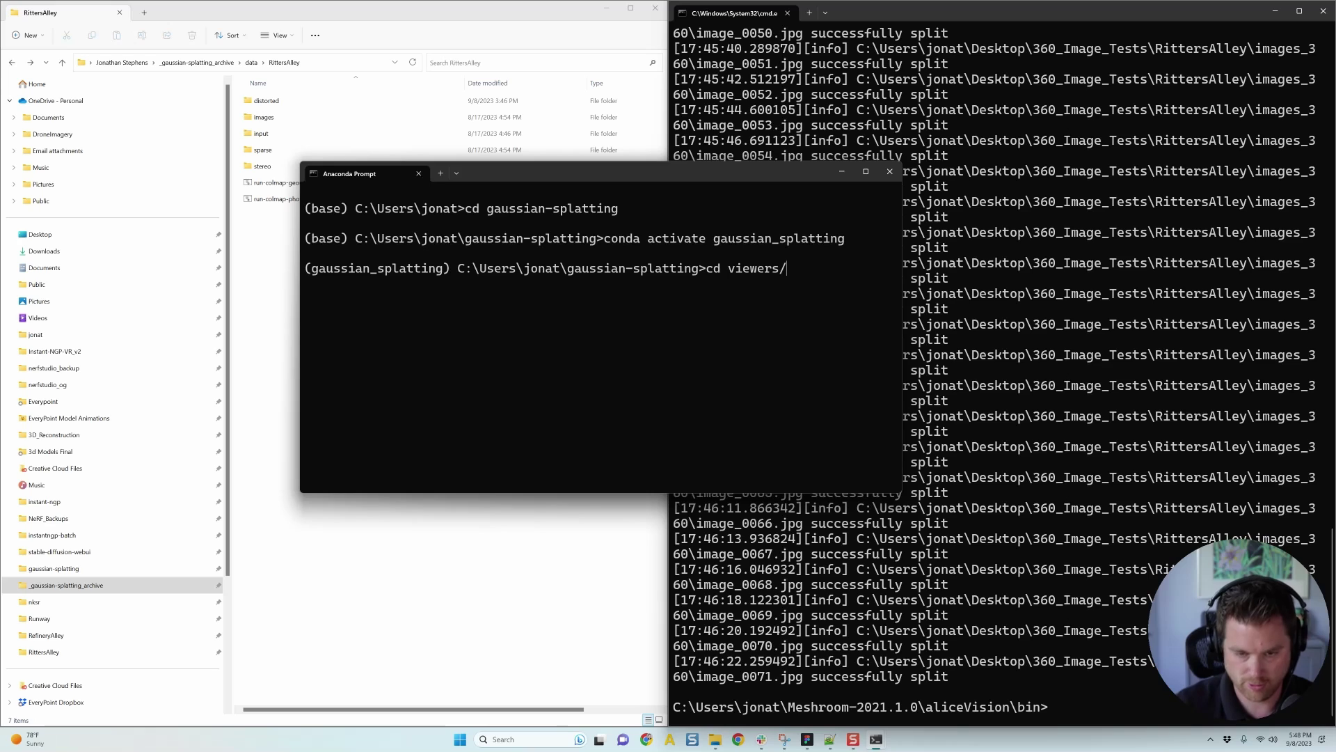
key(Return)
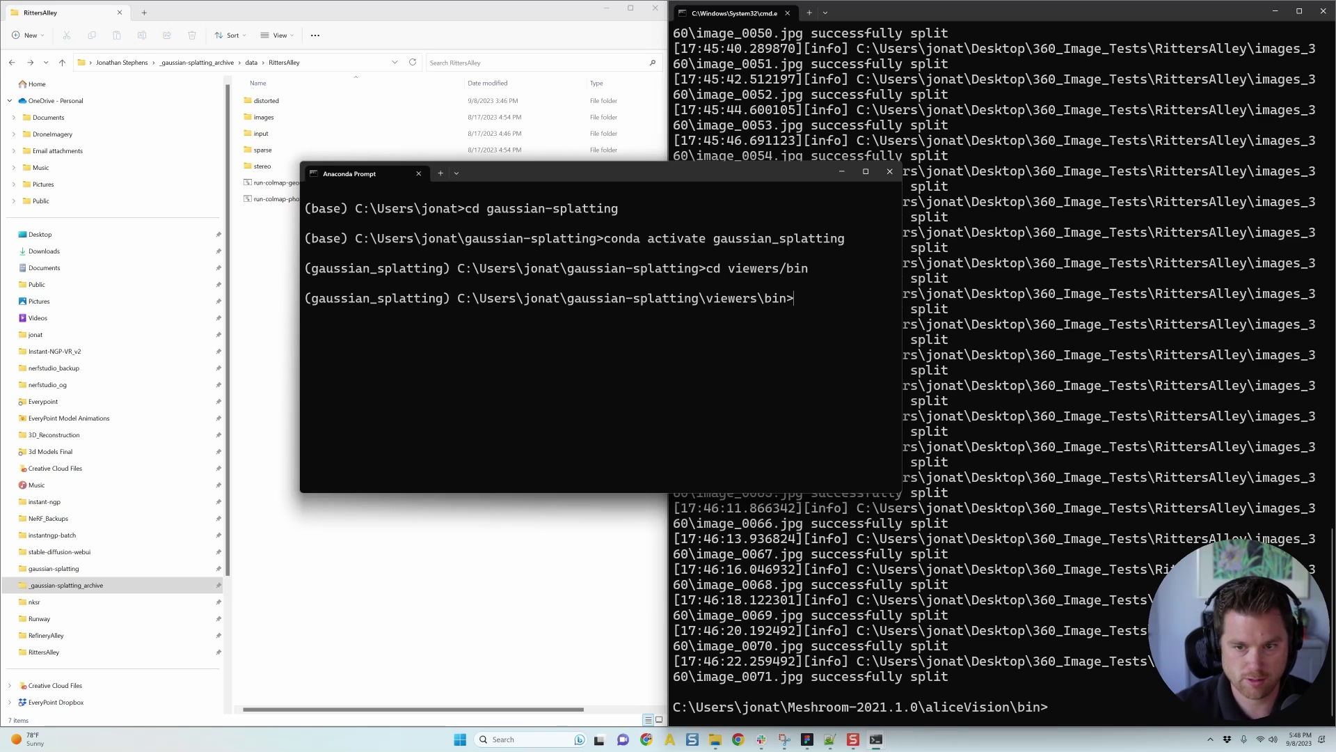
text(sibr_gaussian)
key(Tab)
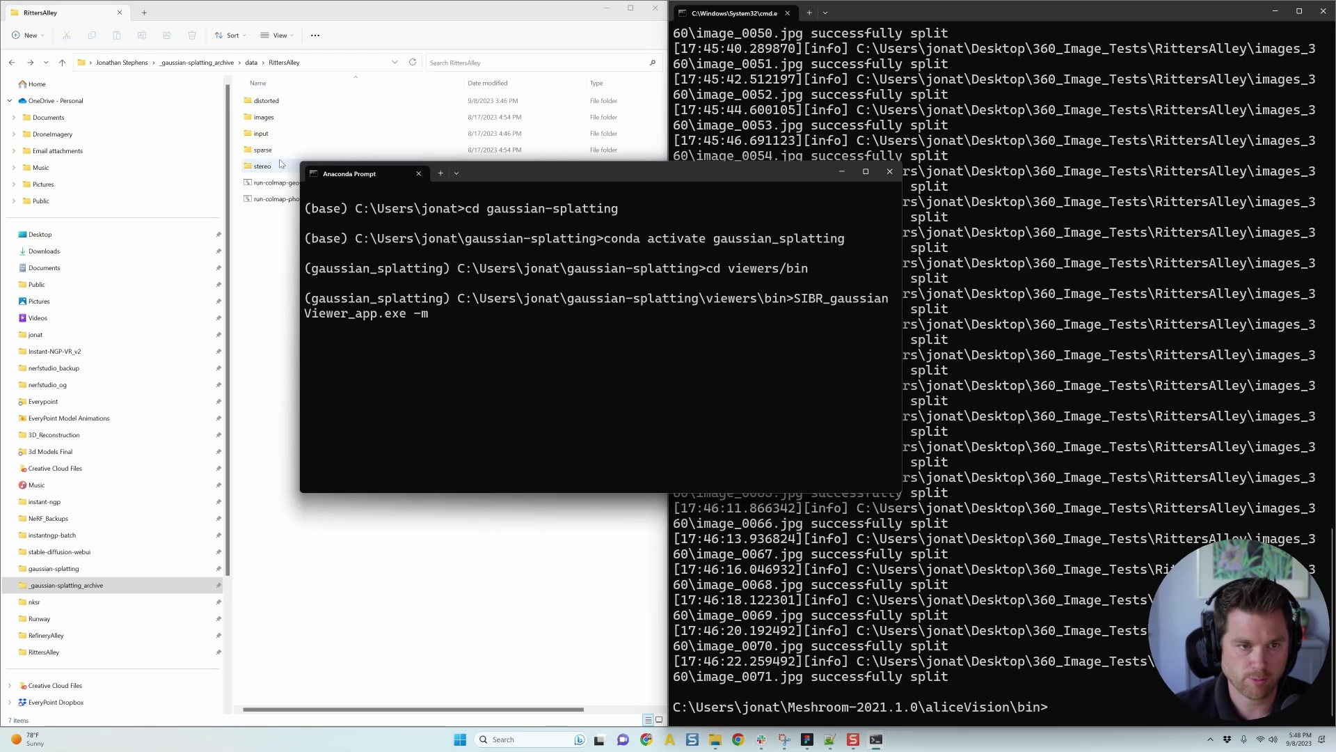
Open the ritteralley folder inside the output folder of _gaussian-splatting_archive in File Explorer
click(197, 62)
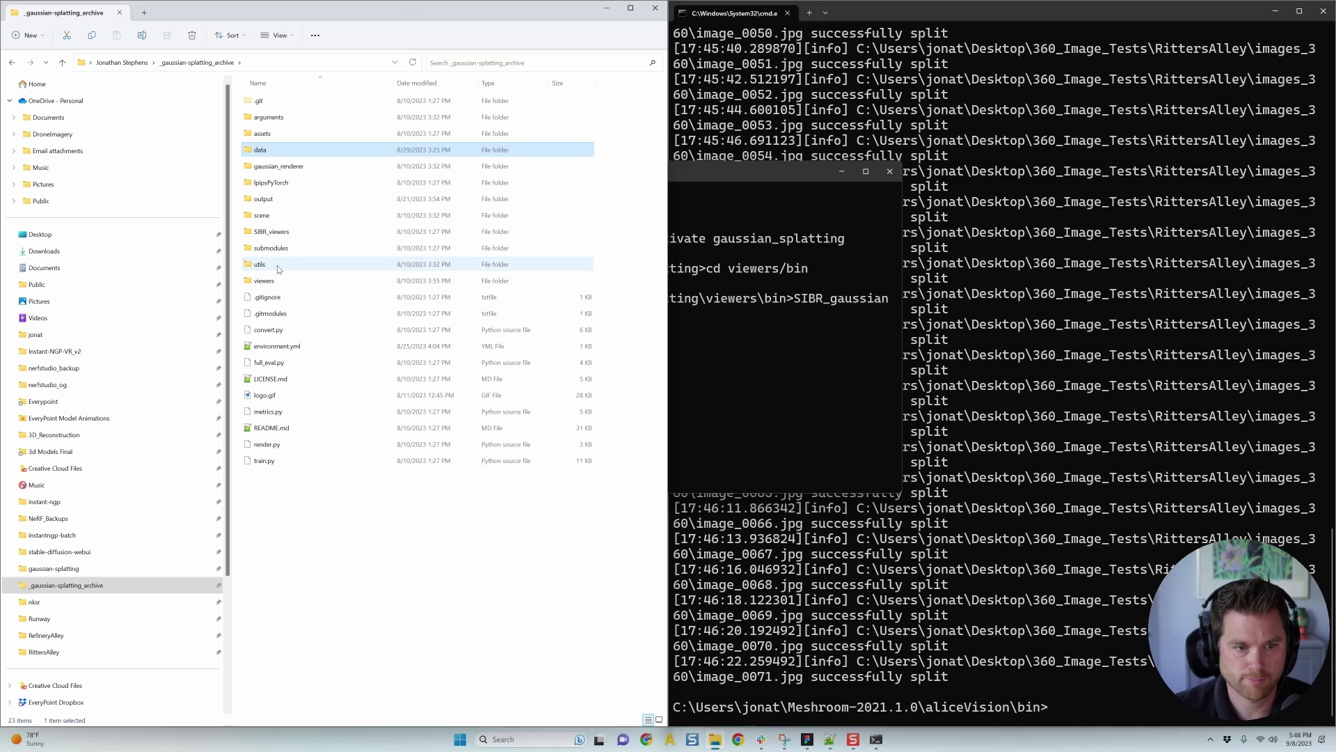
double_click(275, 199)
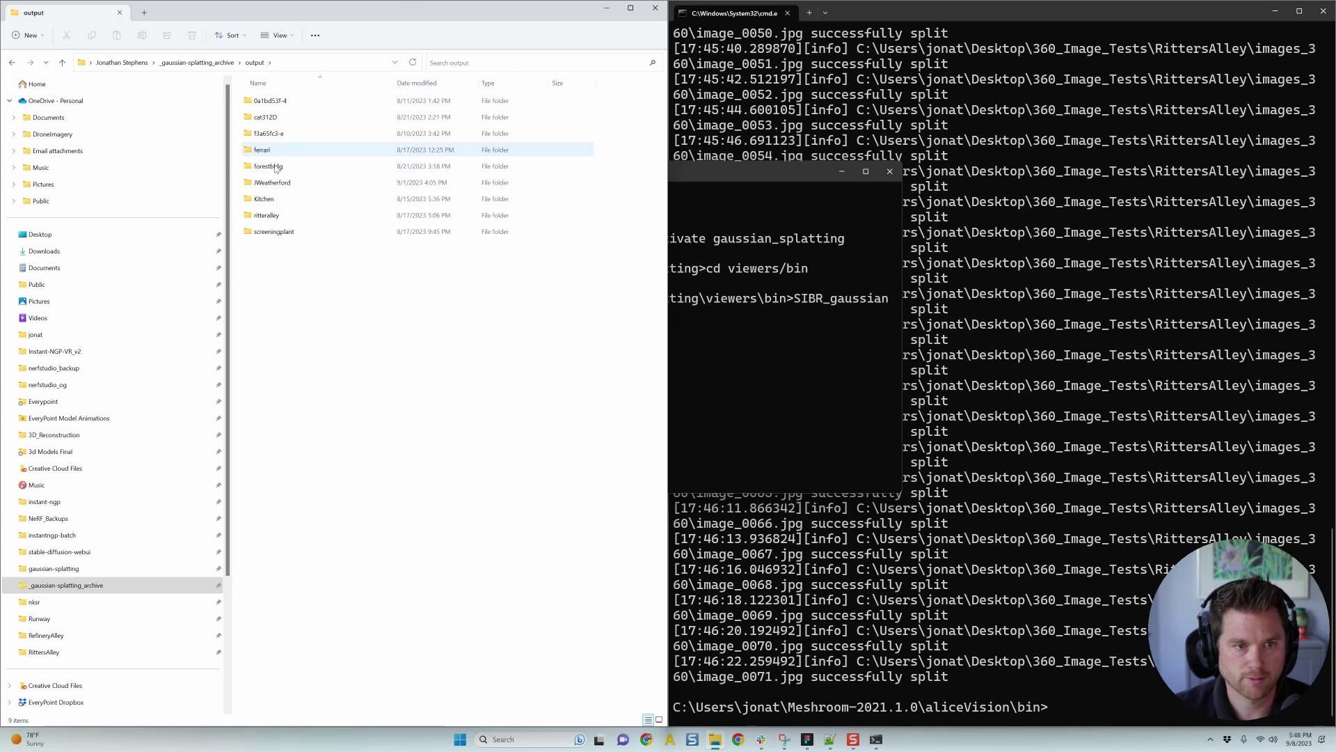
double_click(282, 216)
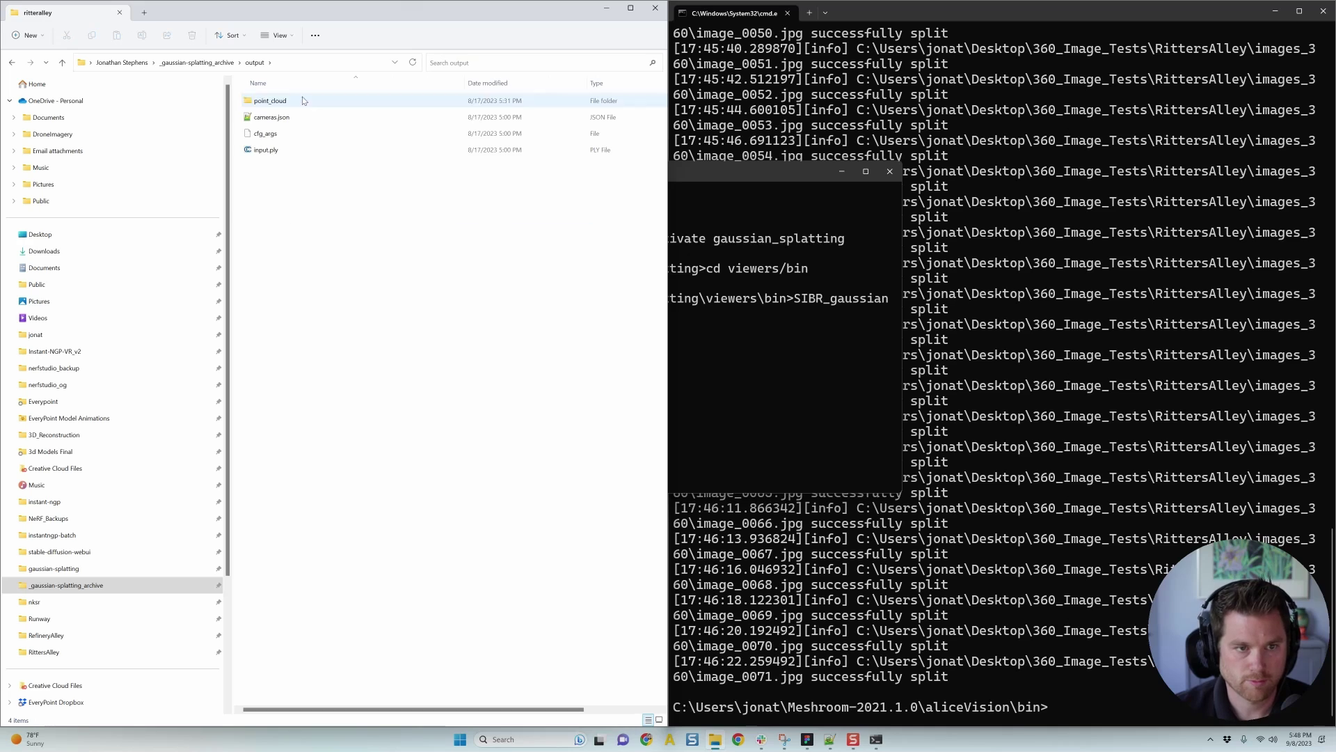
Copy the ritteralley output folder's path into the viewer command as its -m value and run the command
click(334, 63)
key(ctrl+c)
click(778, 365)
key(ctrl+v)
key(Return)
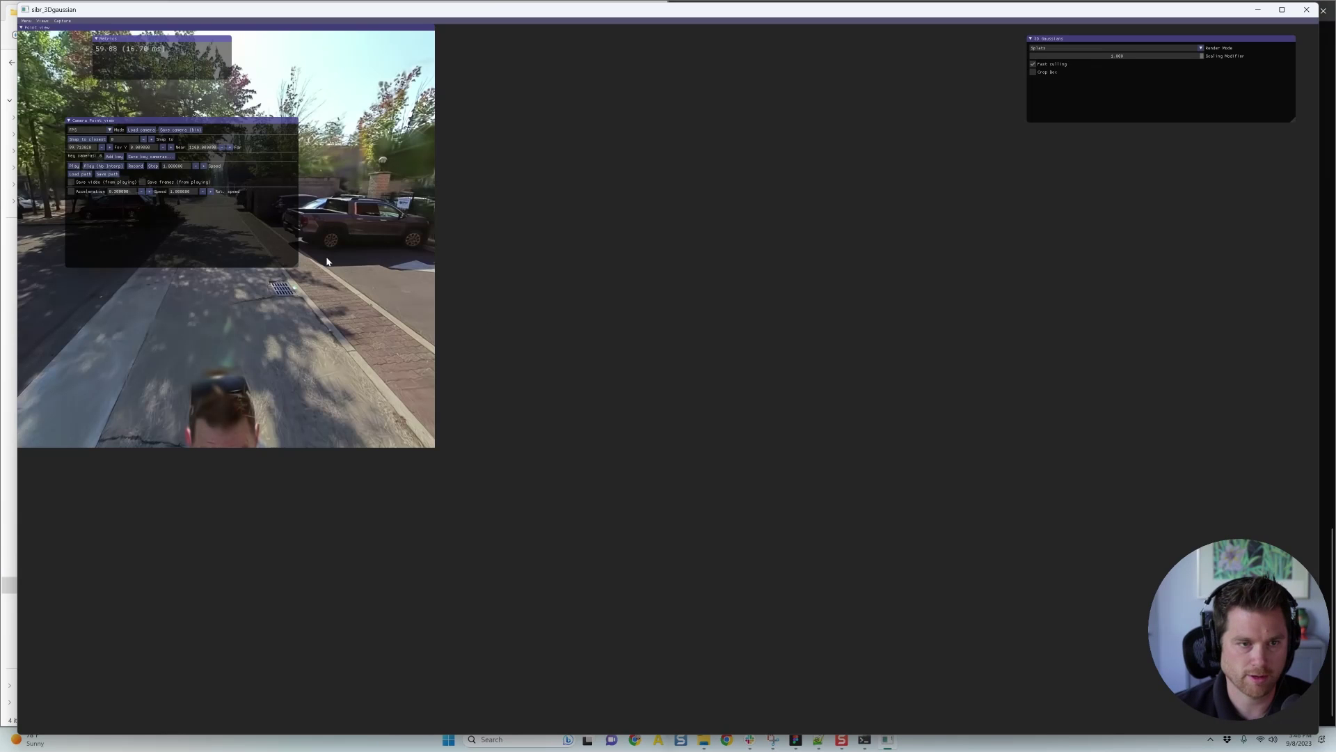
Move the camera forward and sideways along the sidewalk to examine the splat near the storm drain and parked pickup
key(w)
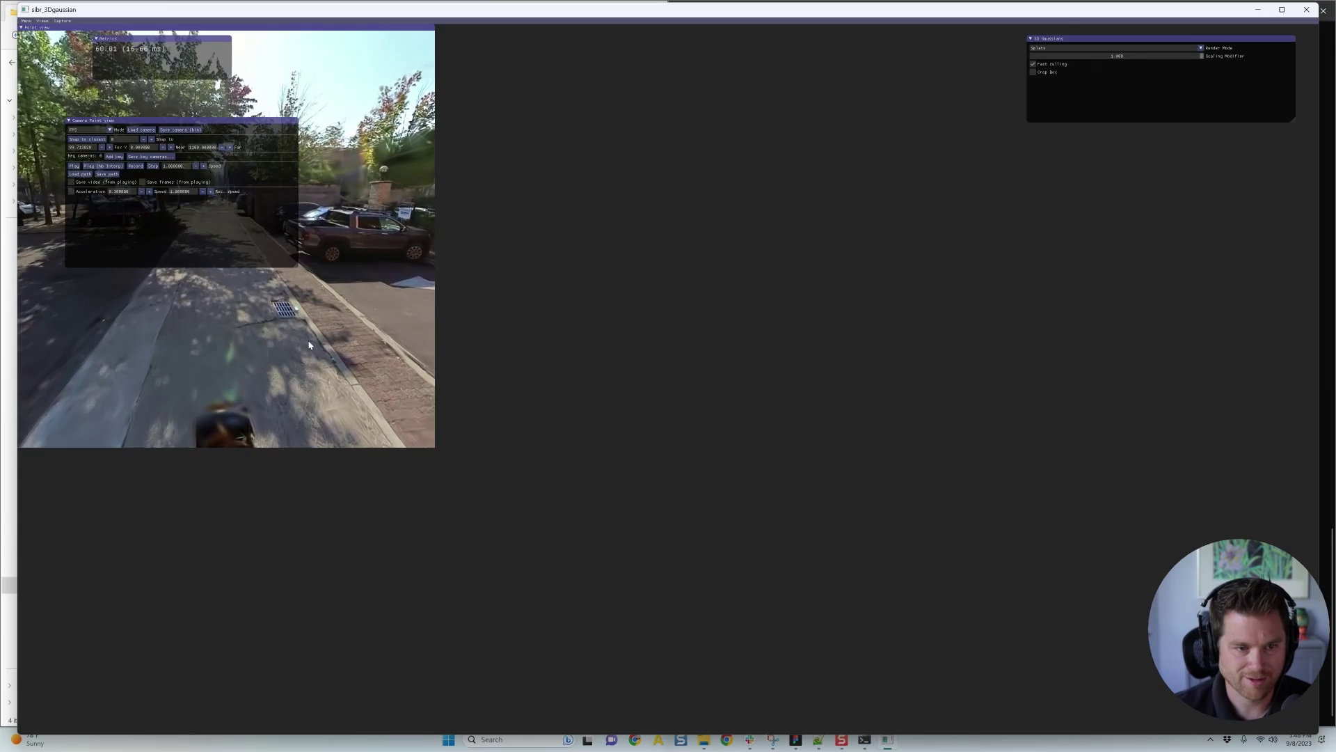
key(w)
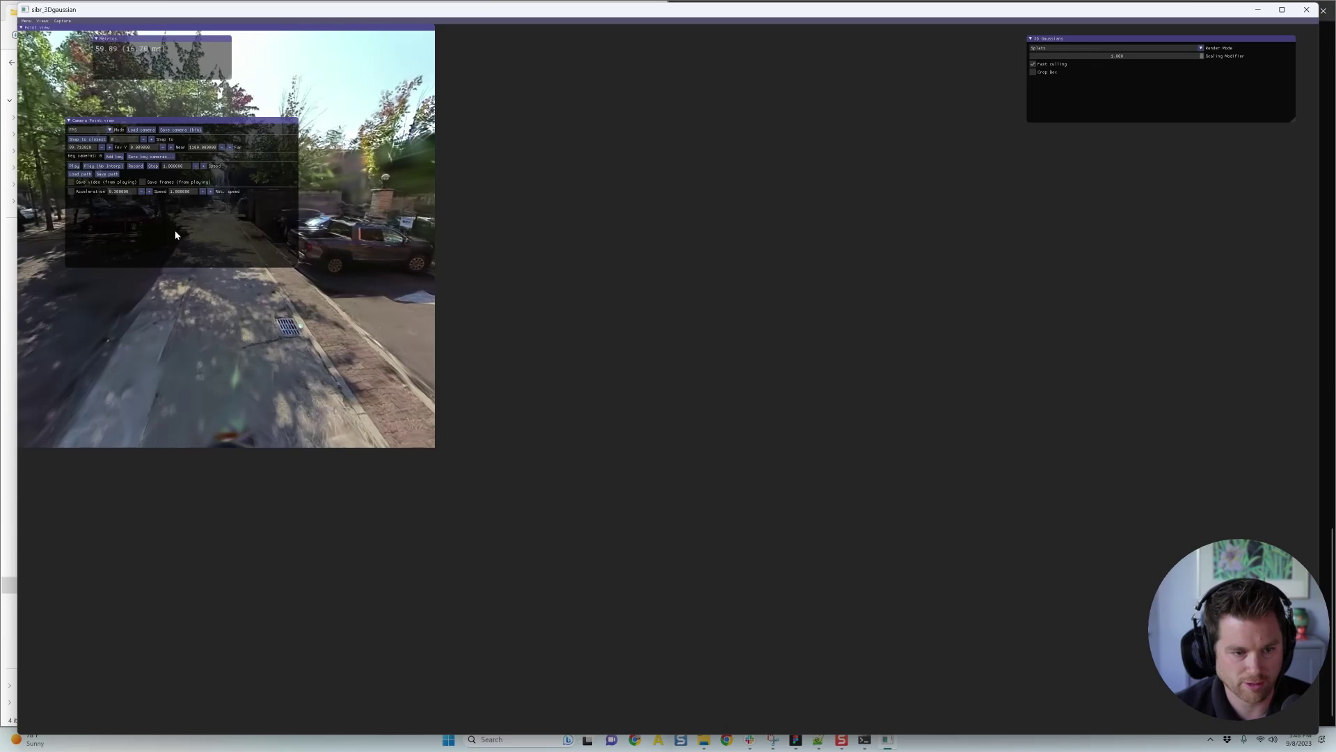
key(d)
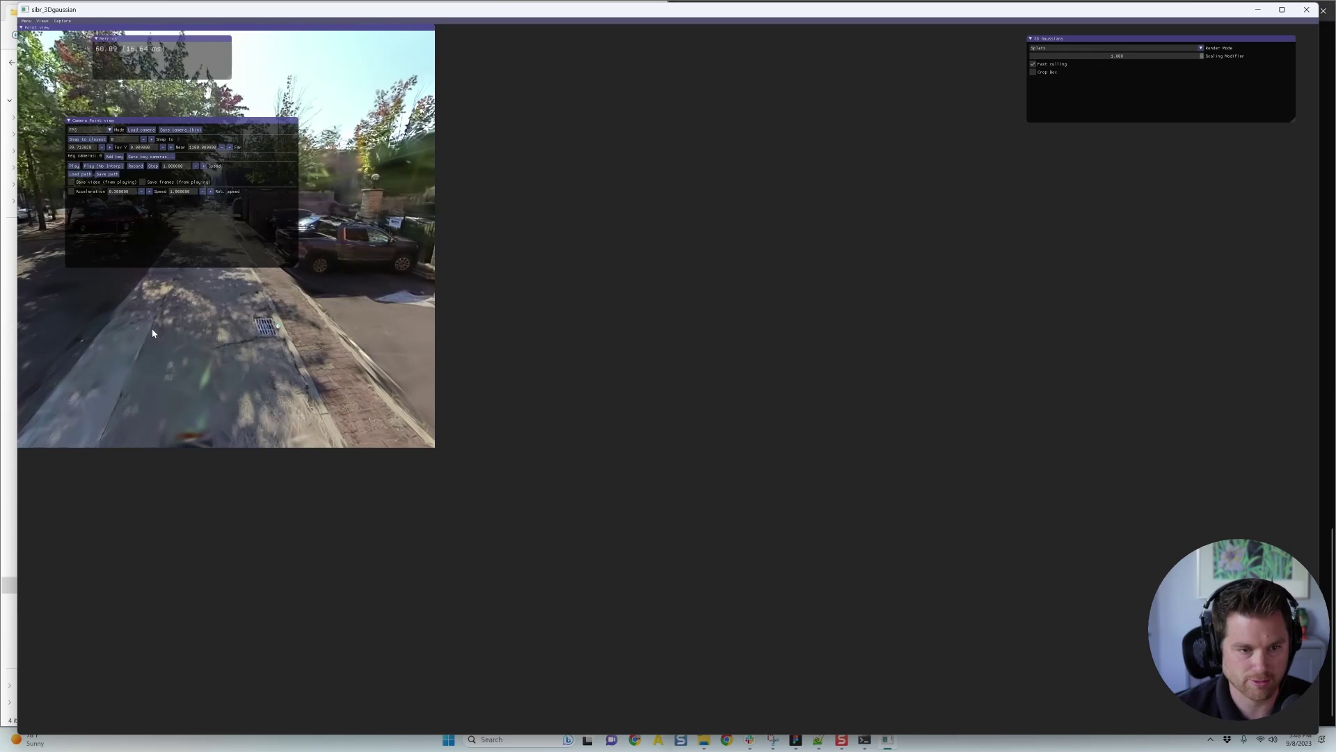
key(d)
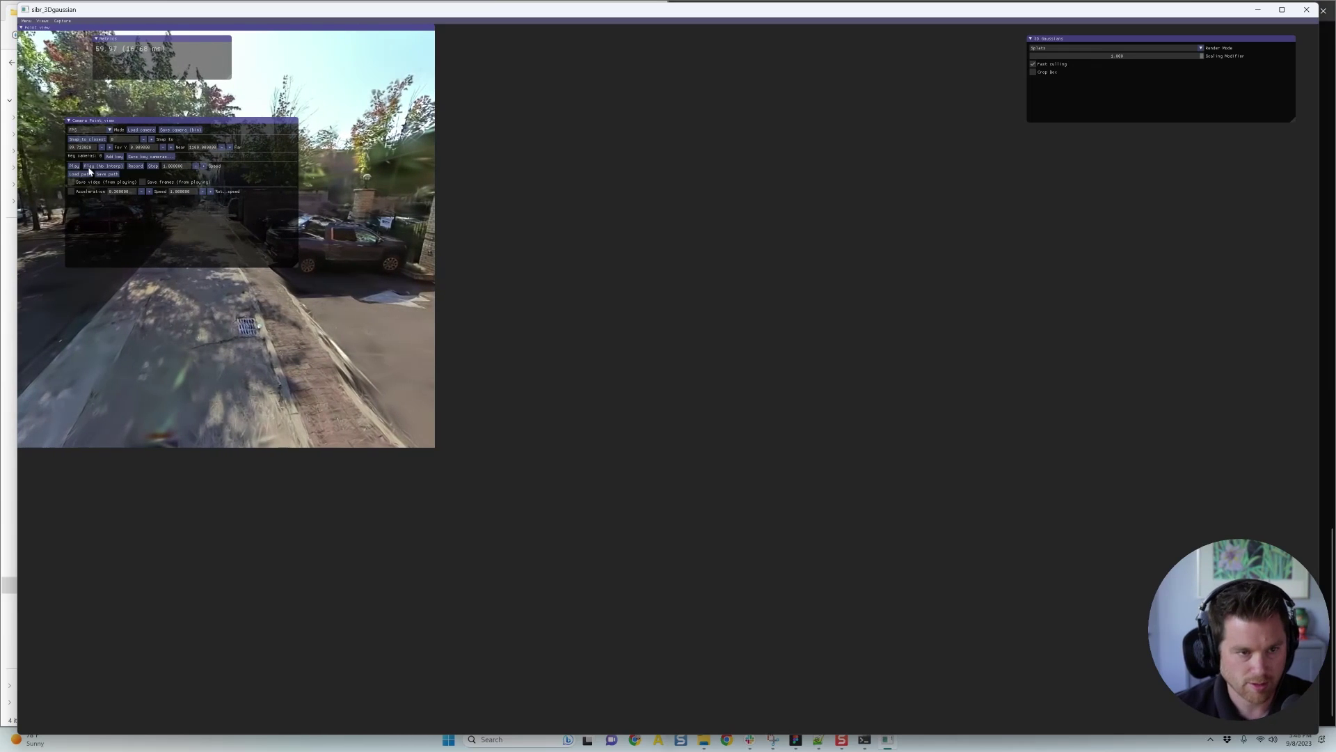
Try the Trackball camera mode, and collapse and re-expand the Point view
click(102, 130)
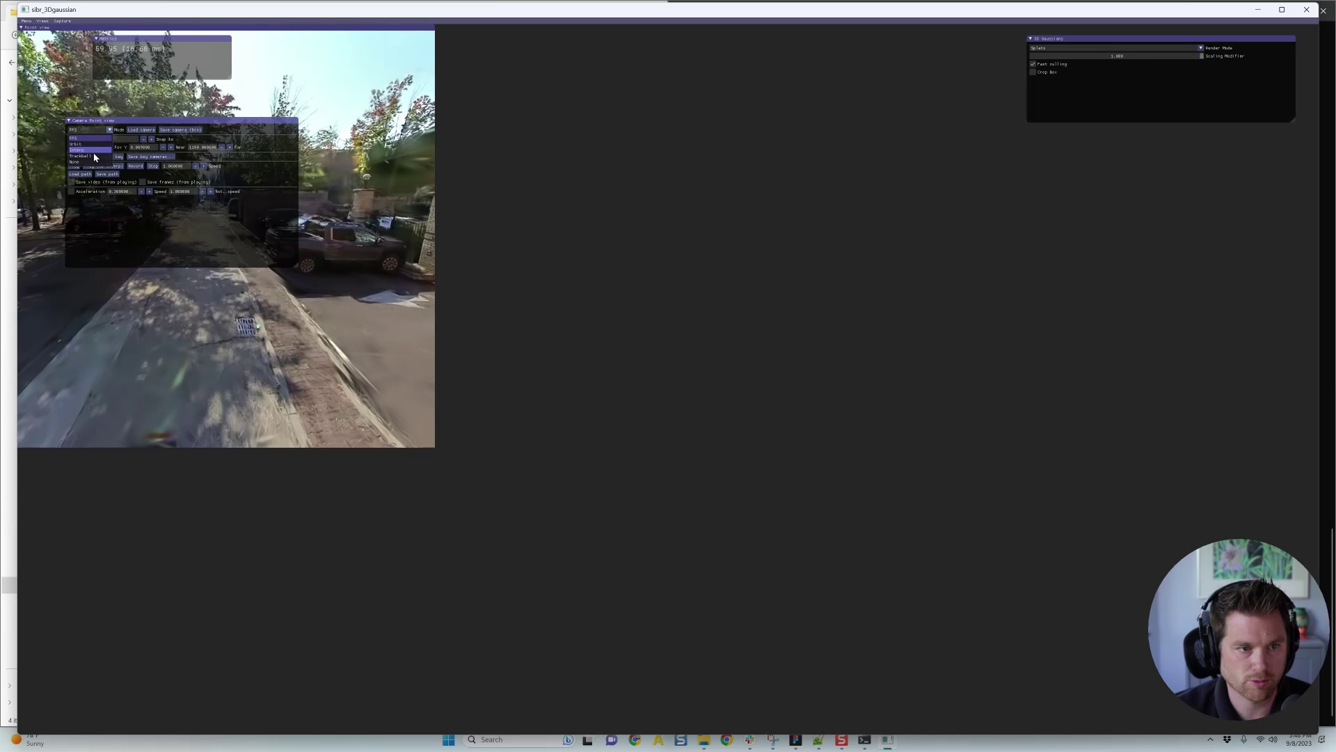
click(94, 156)
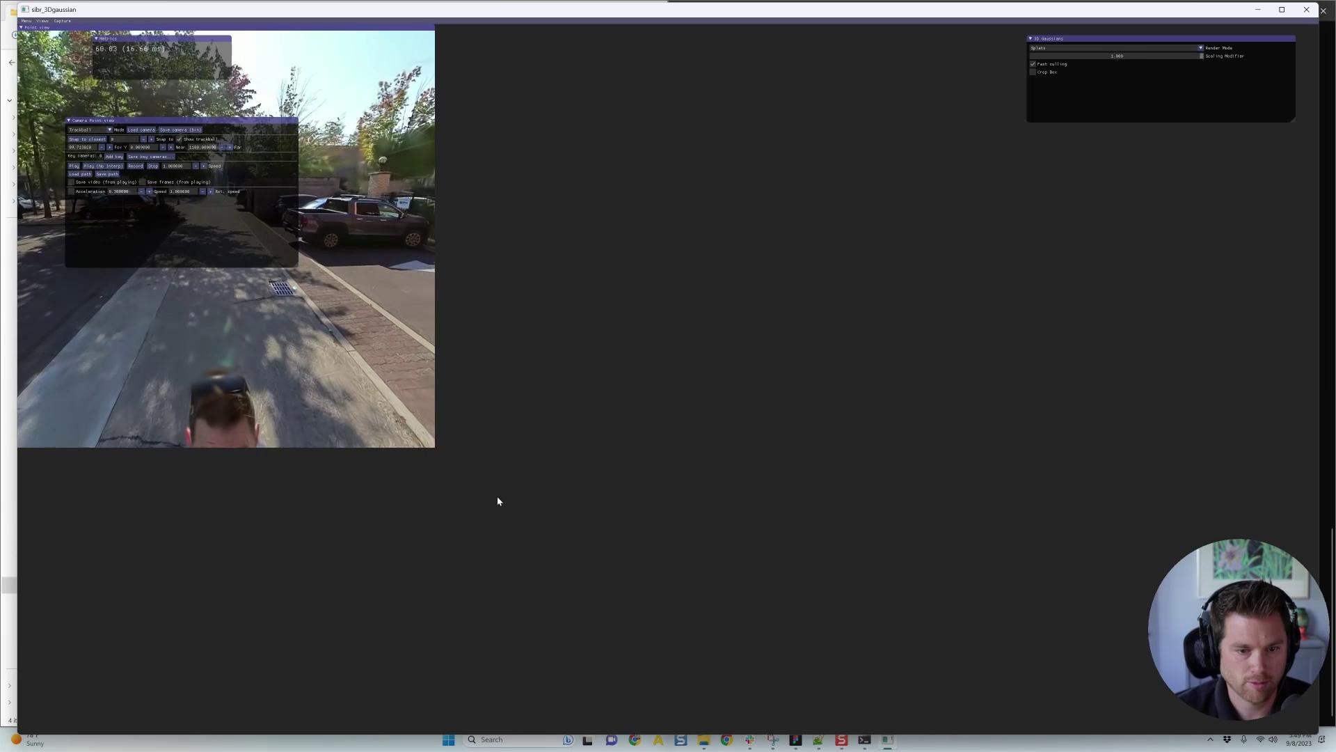
double_click(343, 27)
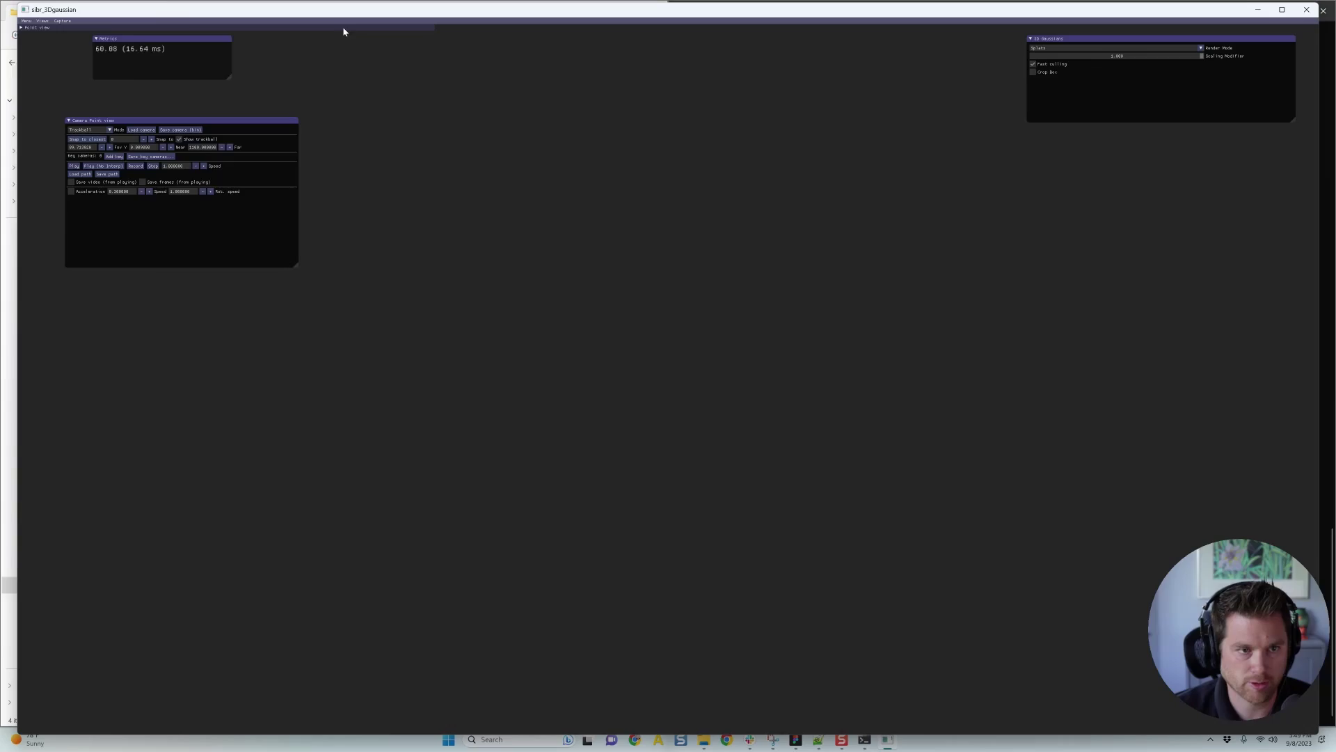
double_click(343, 27)
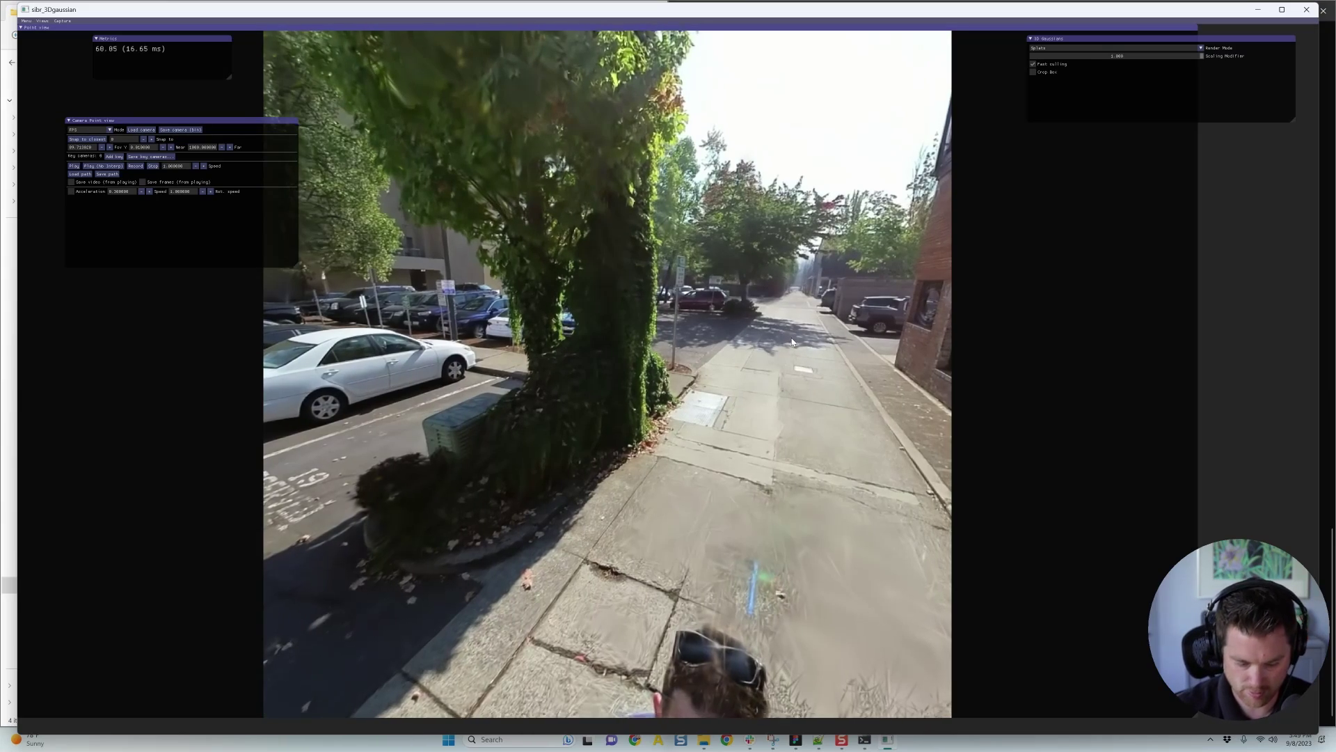
Tilt the camera up to the sky and back down, and turn it past the ivy-covered tree to face along the alley
drag(793, 376, 792, 341)
key(i)
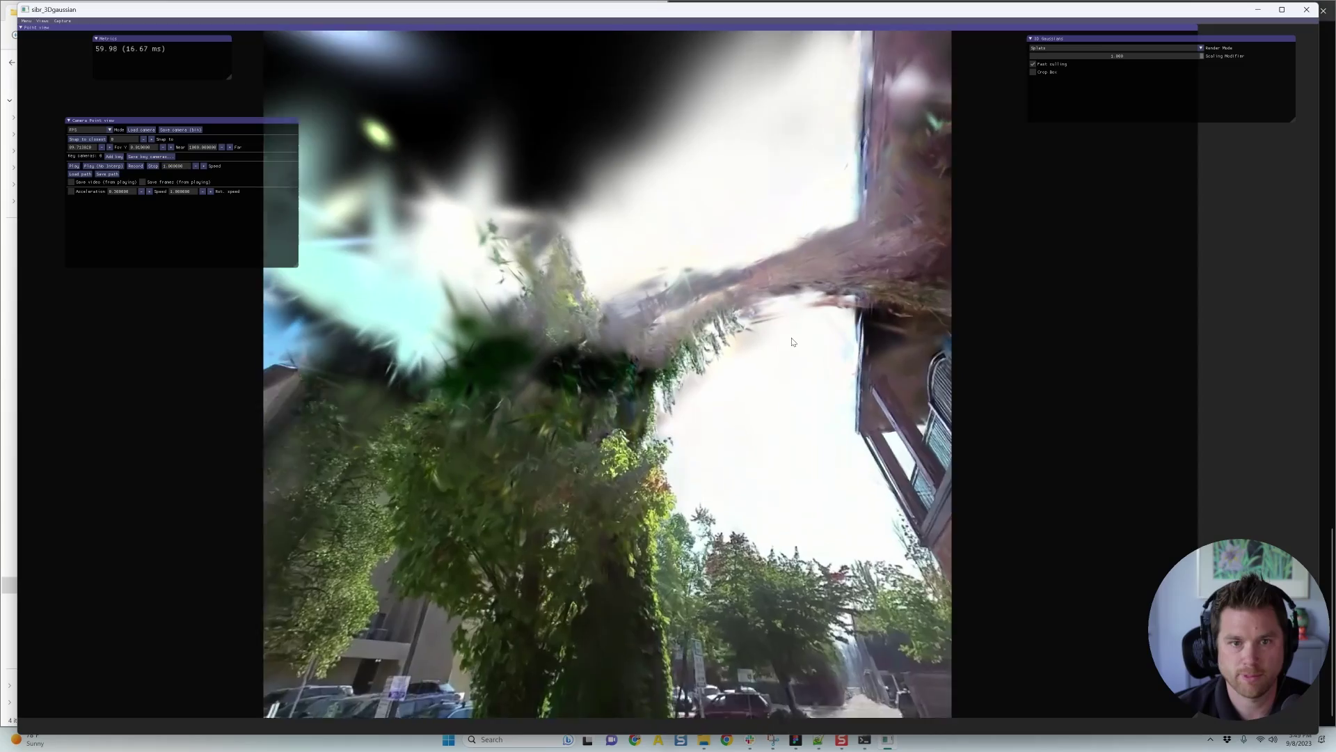
key(i)
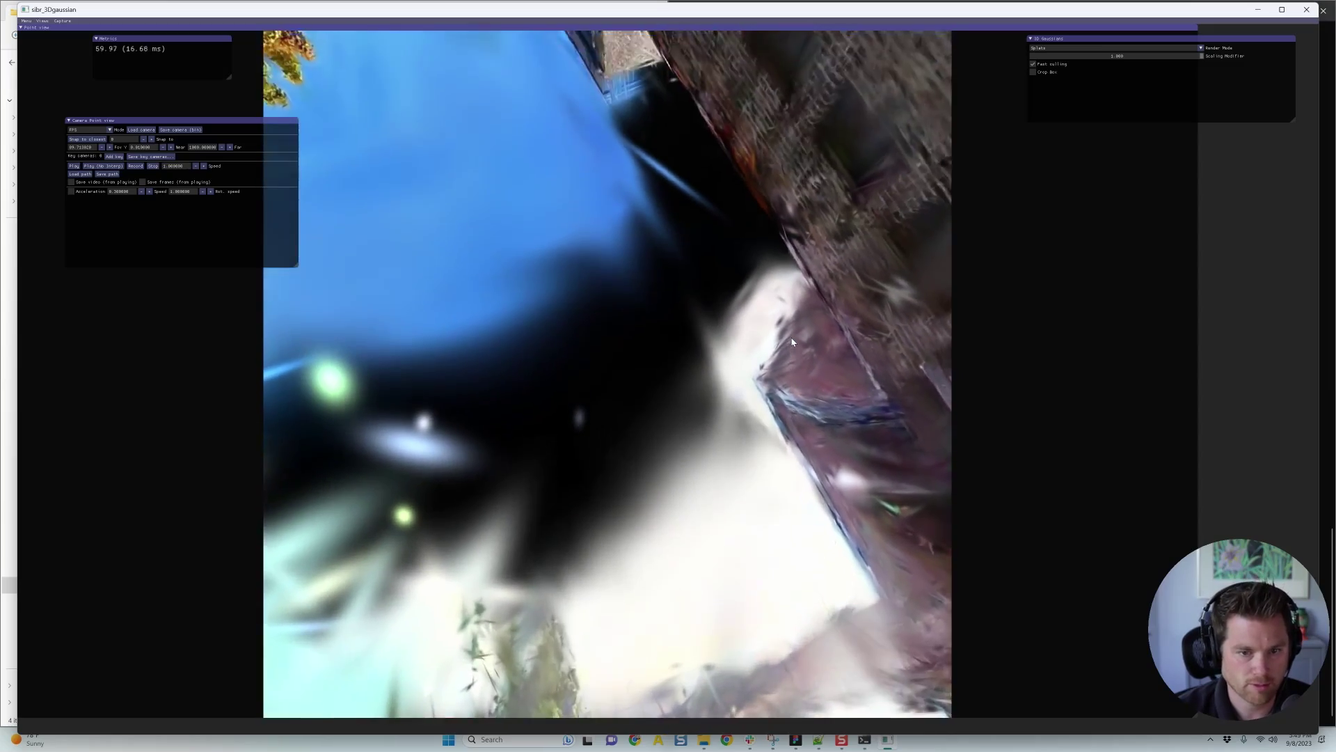
key(k)
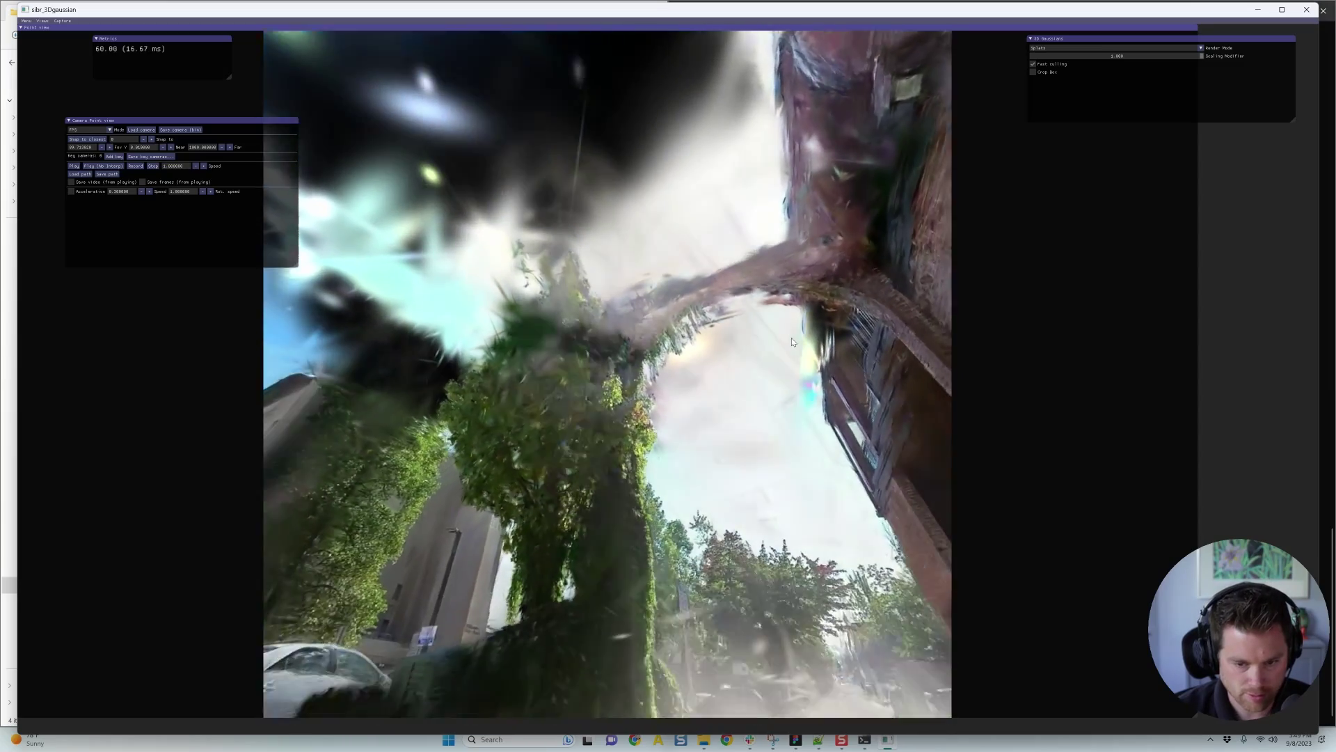
key(k)
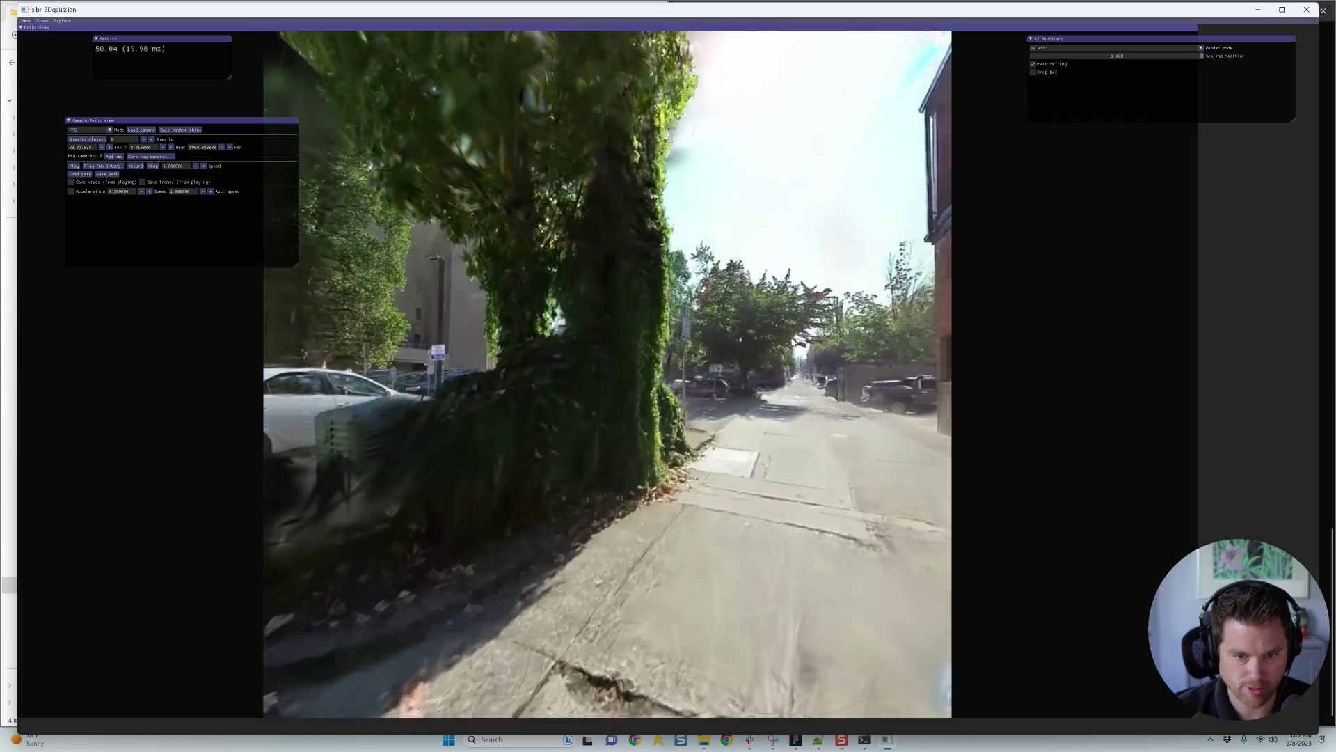
key(j)
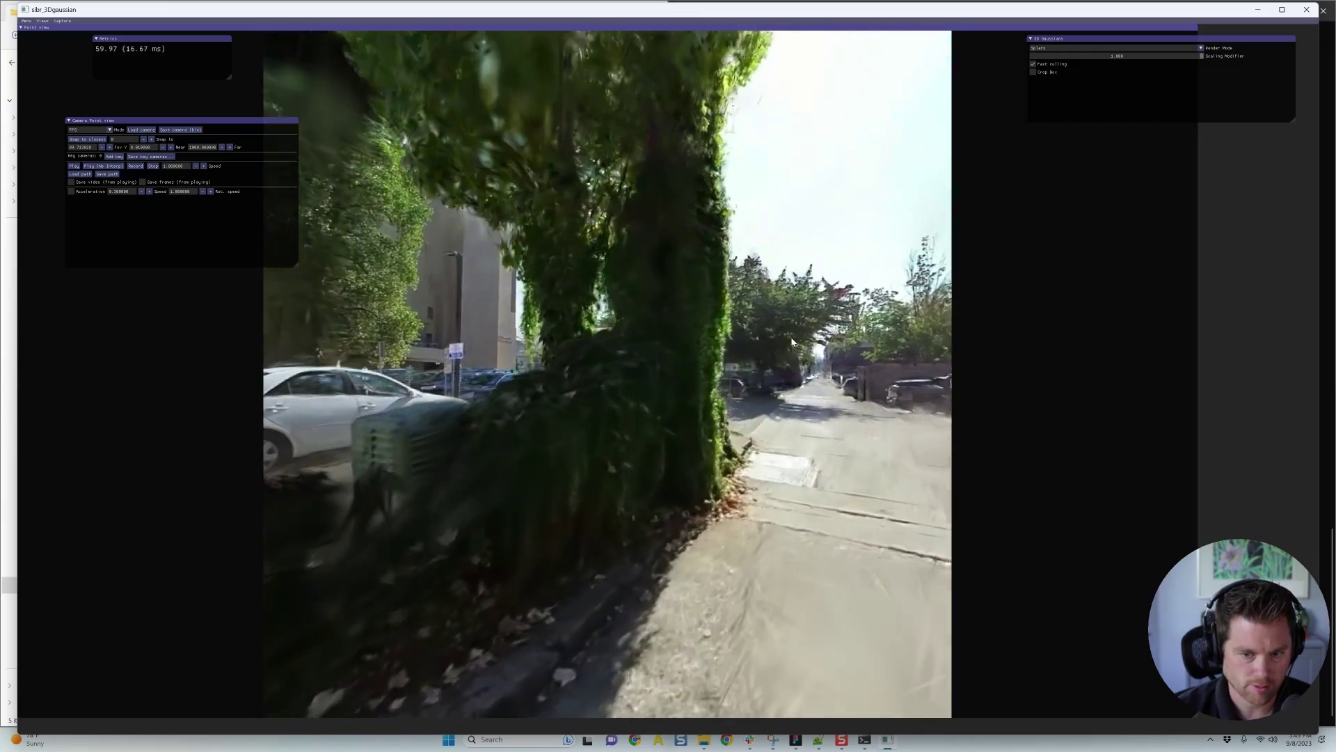
key(j)
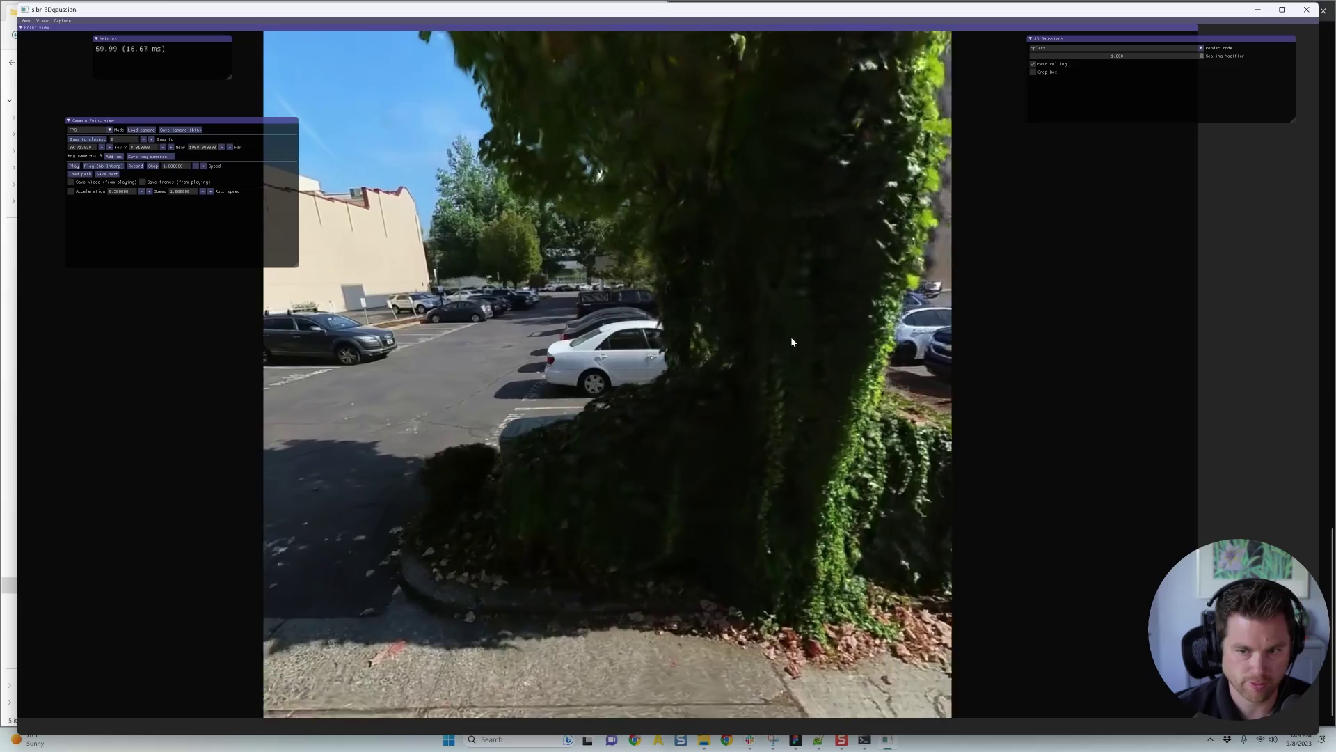
key(j)
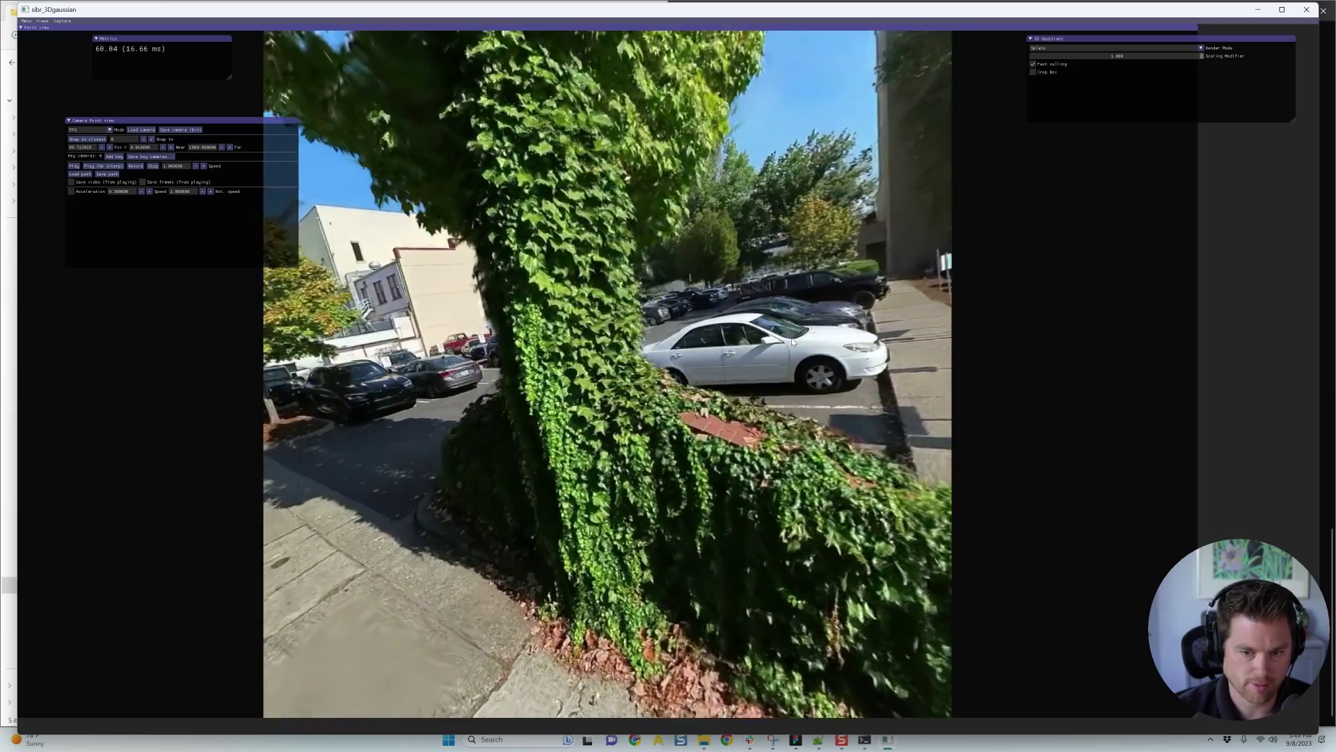
key(j)
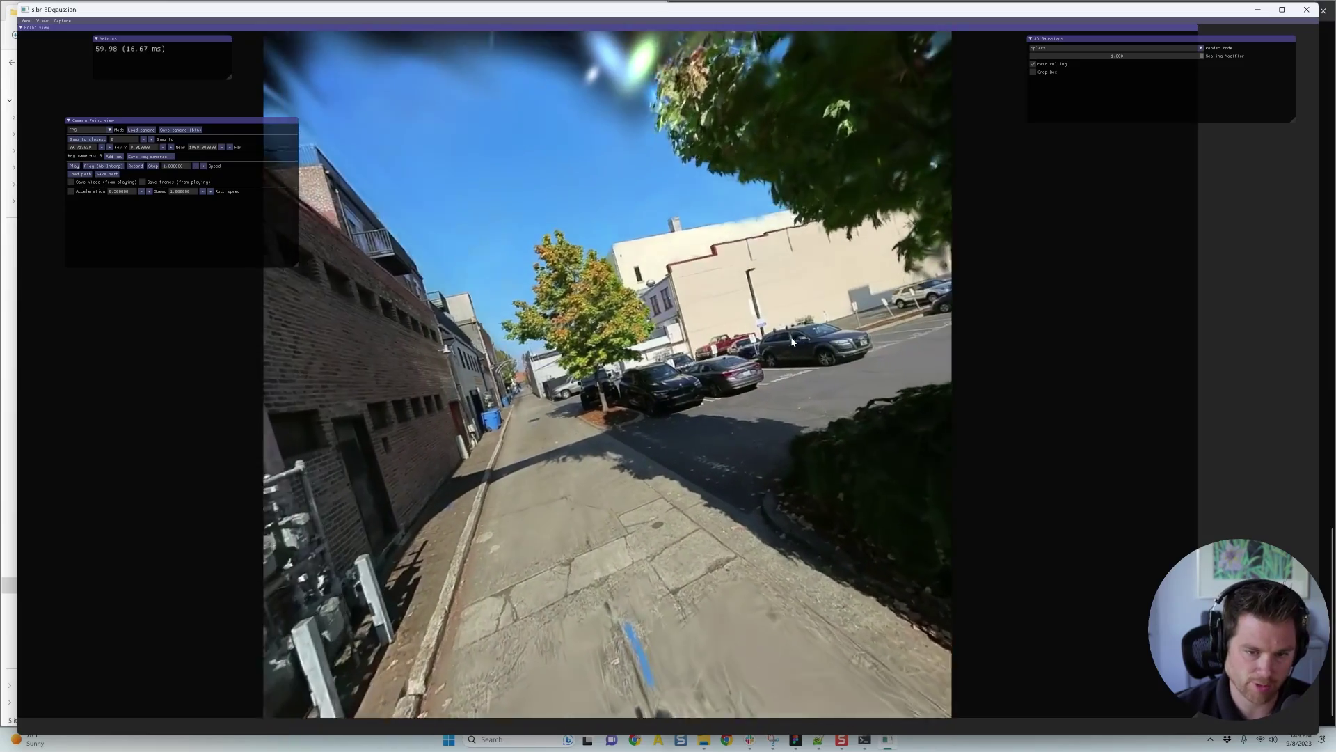
key(j)
Move the camera down the alley to inspect the tree and parked cars beside the parking lot, and close the viewer
key(w)
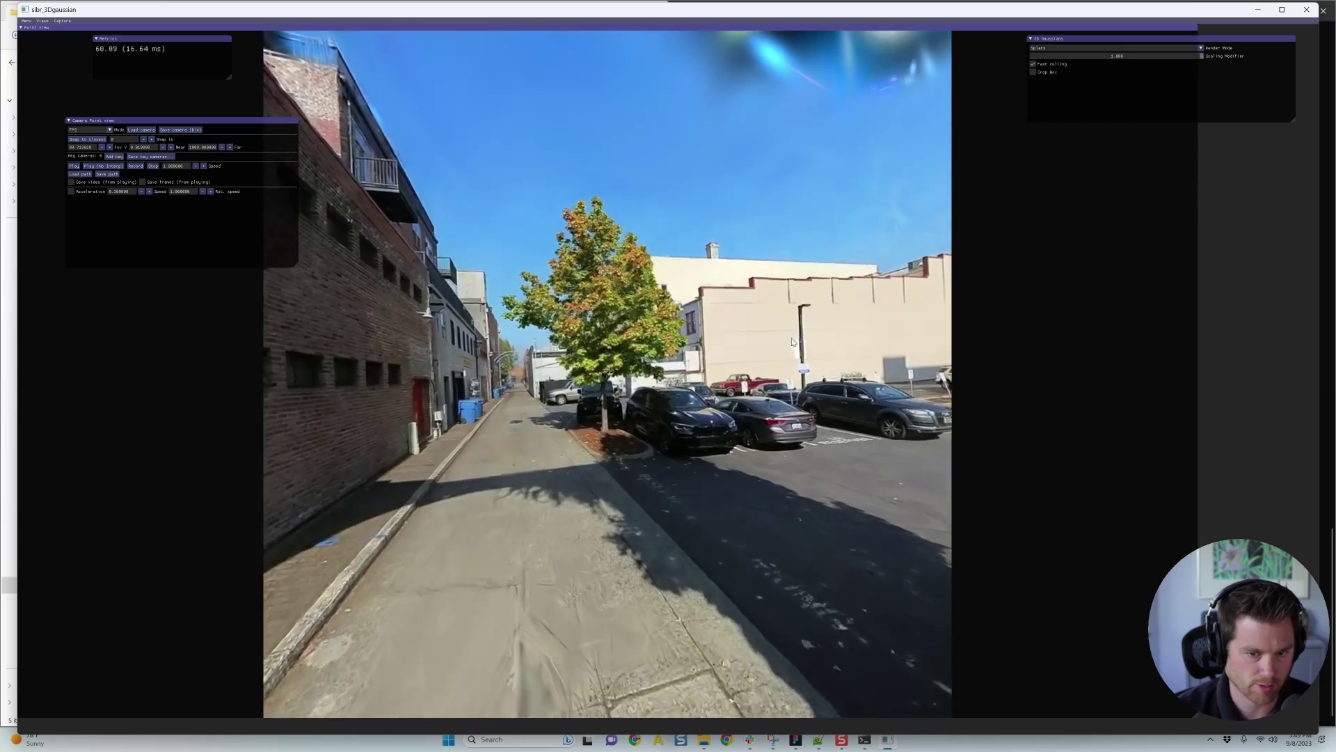
key(w)
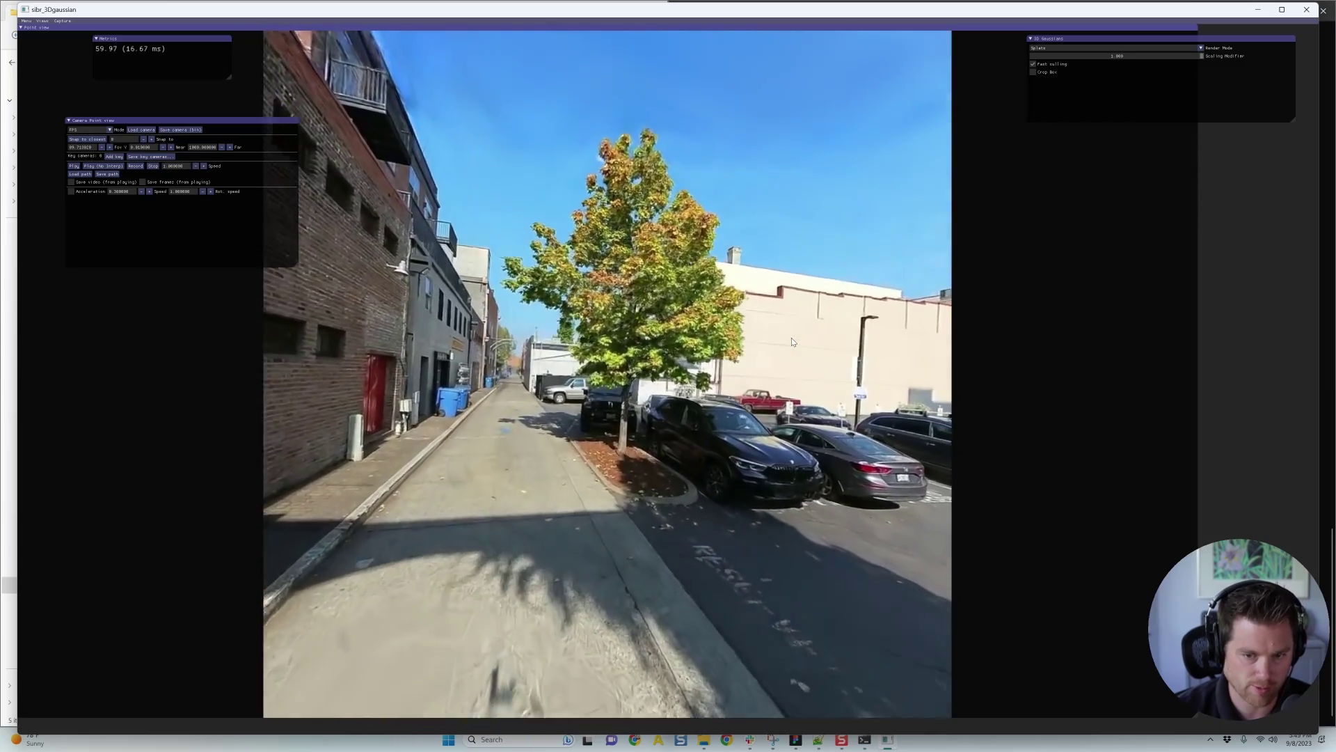
key(w)
key(l)
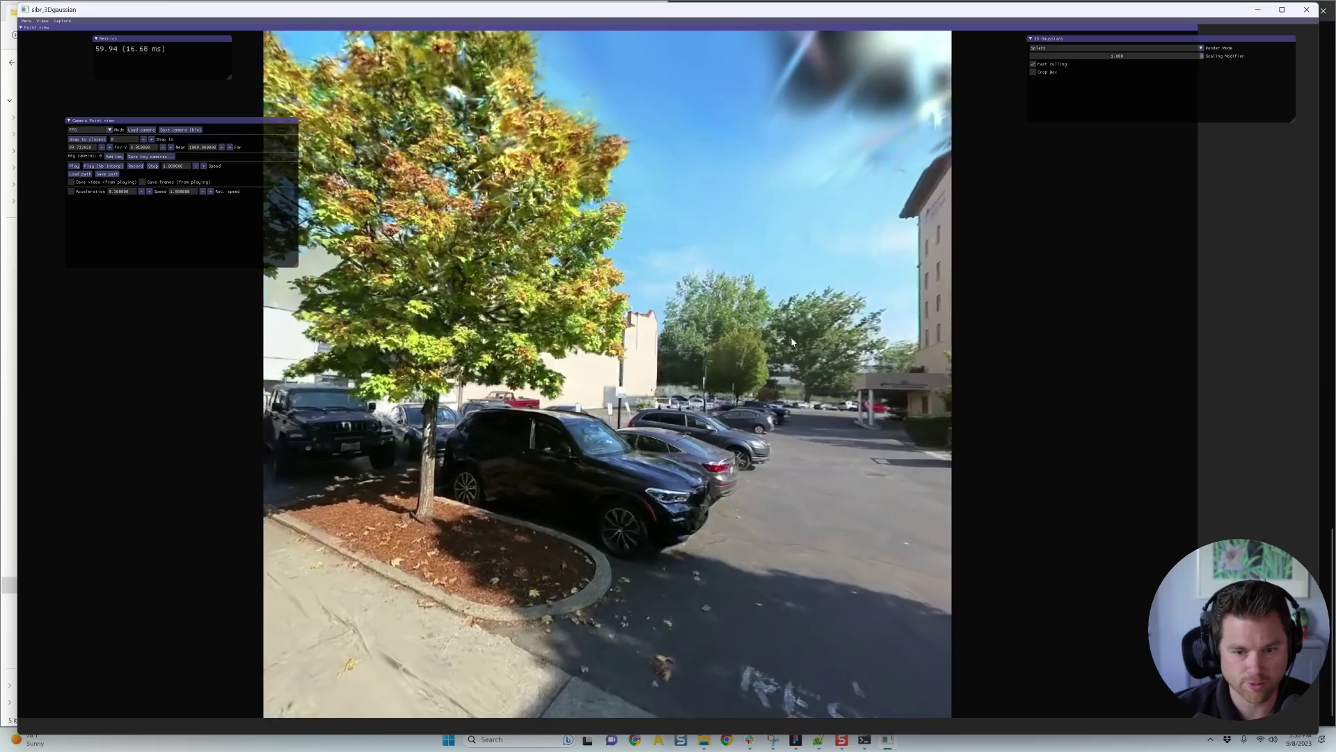
key(j)
key(w)
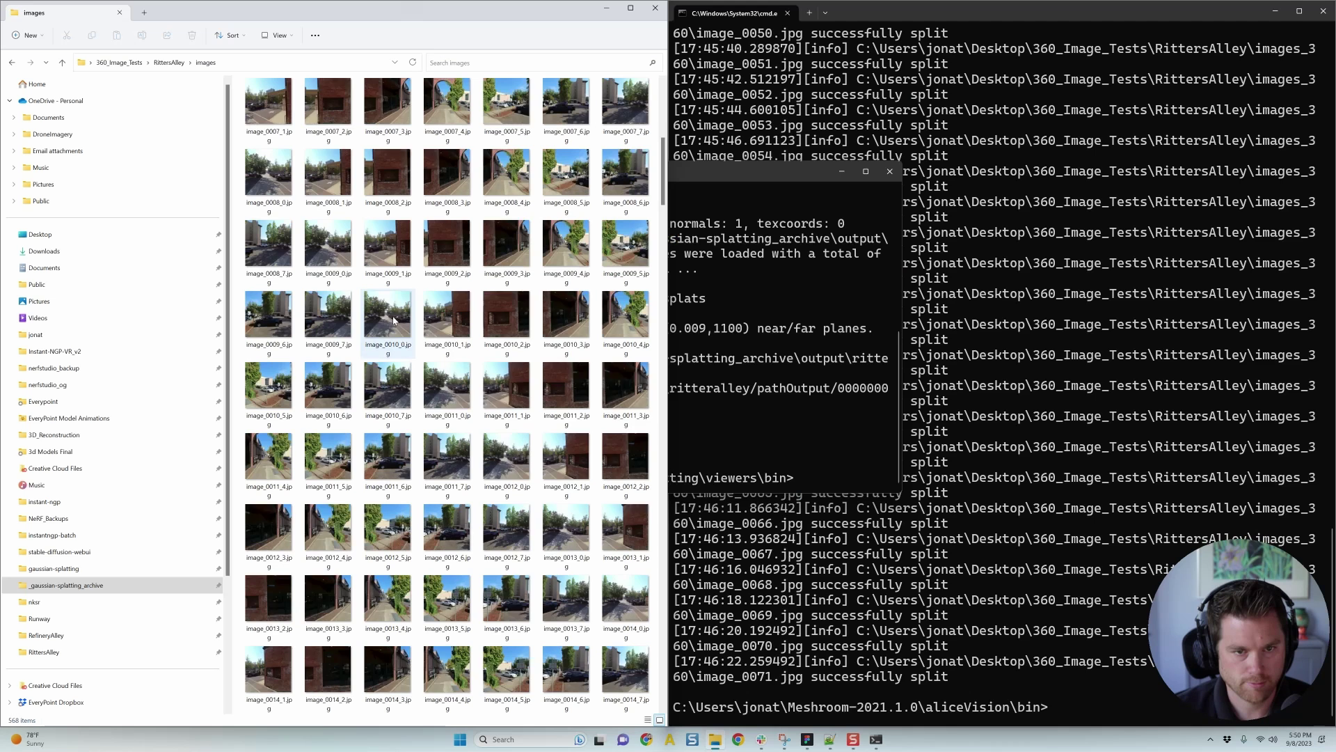
click(1306, 9)
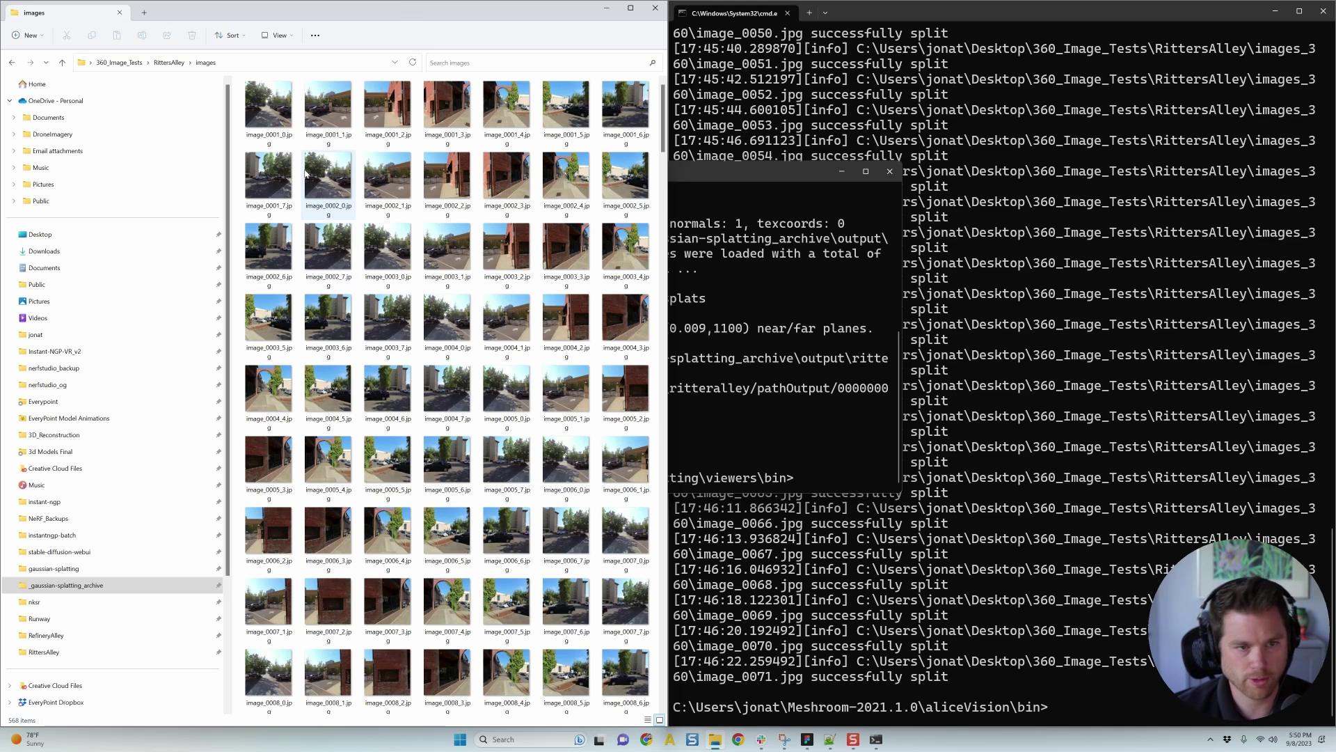
Open image_0001_0.jpg from the RittersAlley images folder and browse the split frames in order through image_0012_7.jpg
double_click(272, 116)
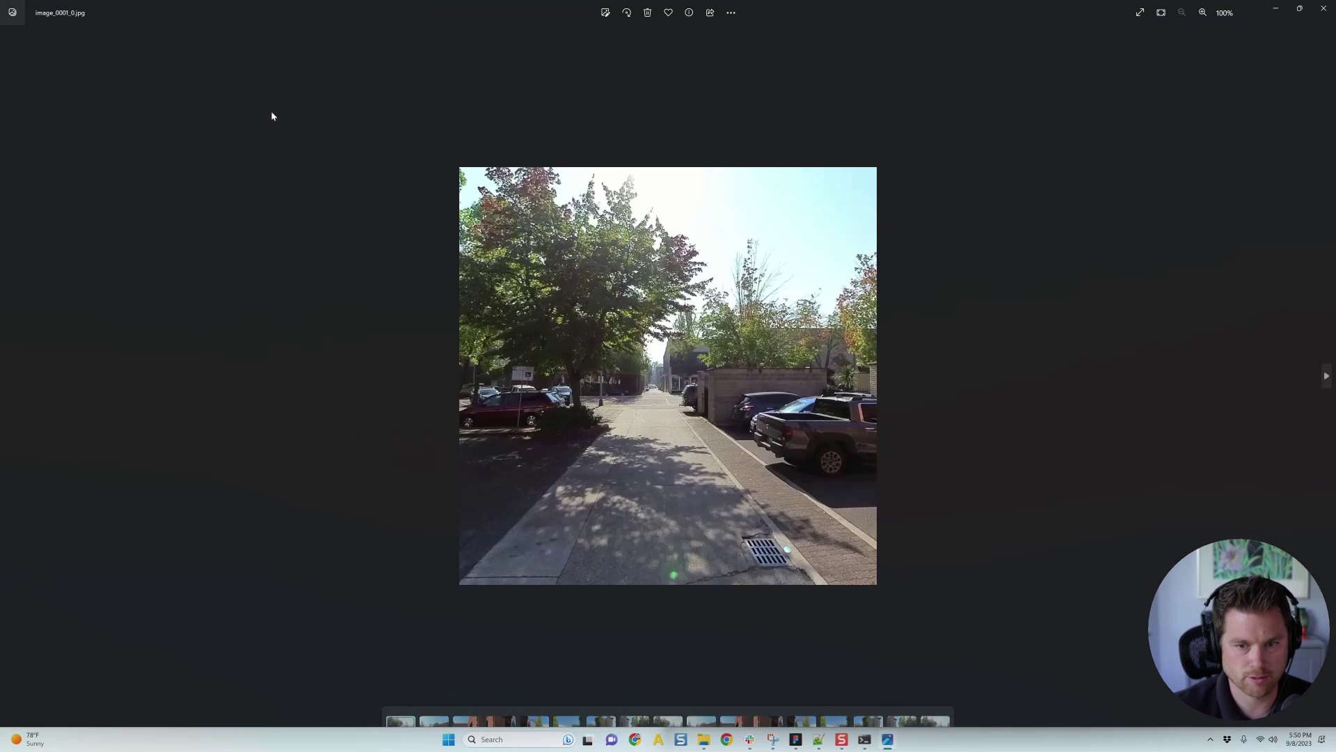
key(Right)
key(Right)
key(Right)
key(Right)
key(Right)
key(Right)
key(Right)
key(Right)
key(Right)
key(Right)
key(Right)
key(Right)
key(Right)
key(Right)
key(Right)
key(Right)
key(Right)
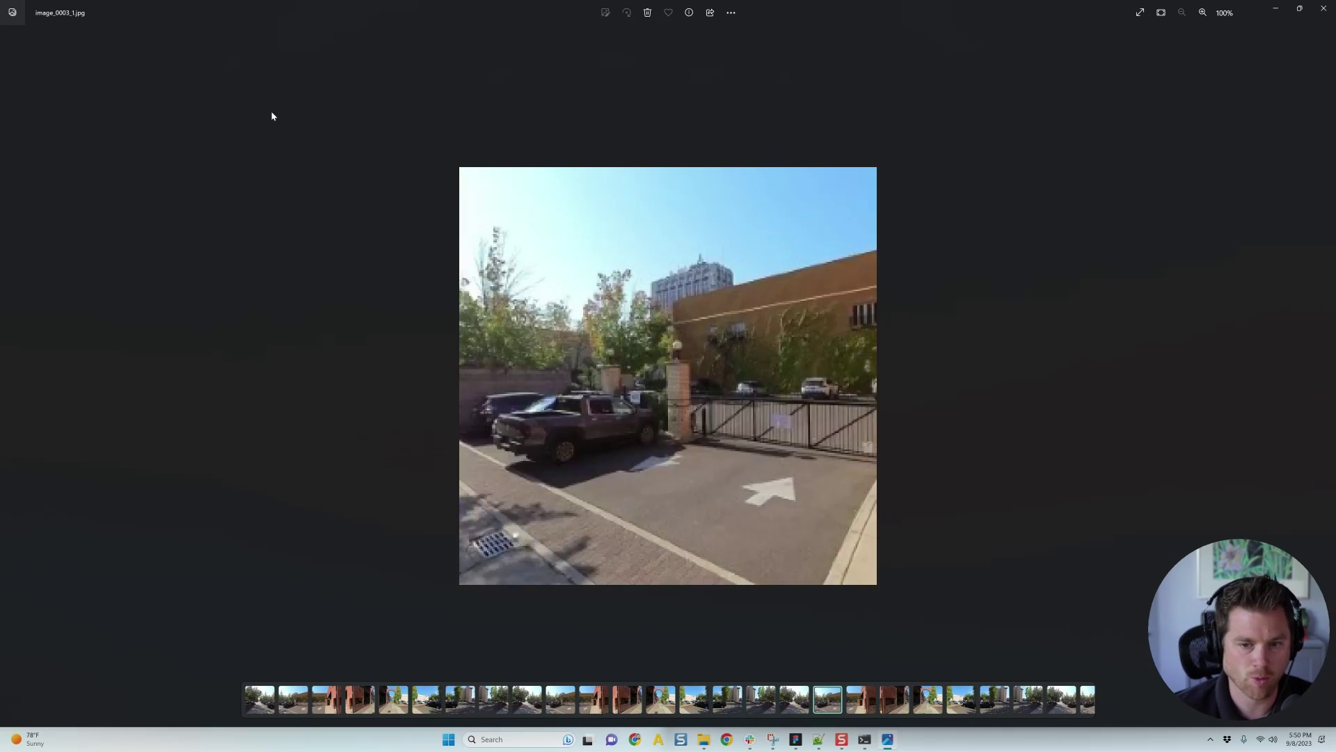
key(Right)
key(Right)
key(Right)
key(Right)
key(Right)
key(Right)
key(Right)
key(Right)
key(Right)
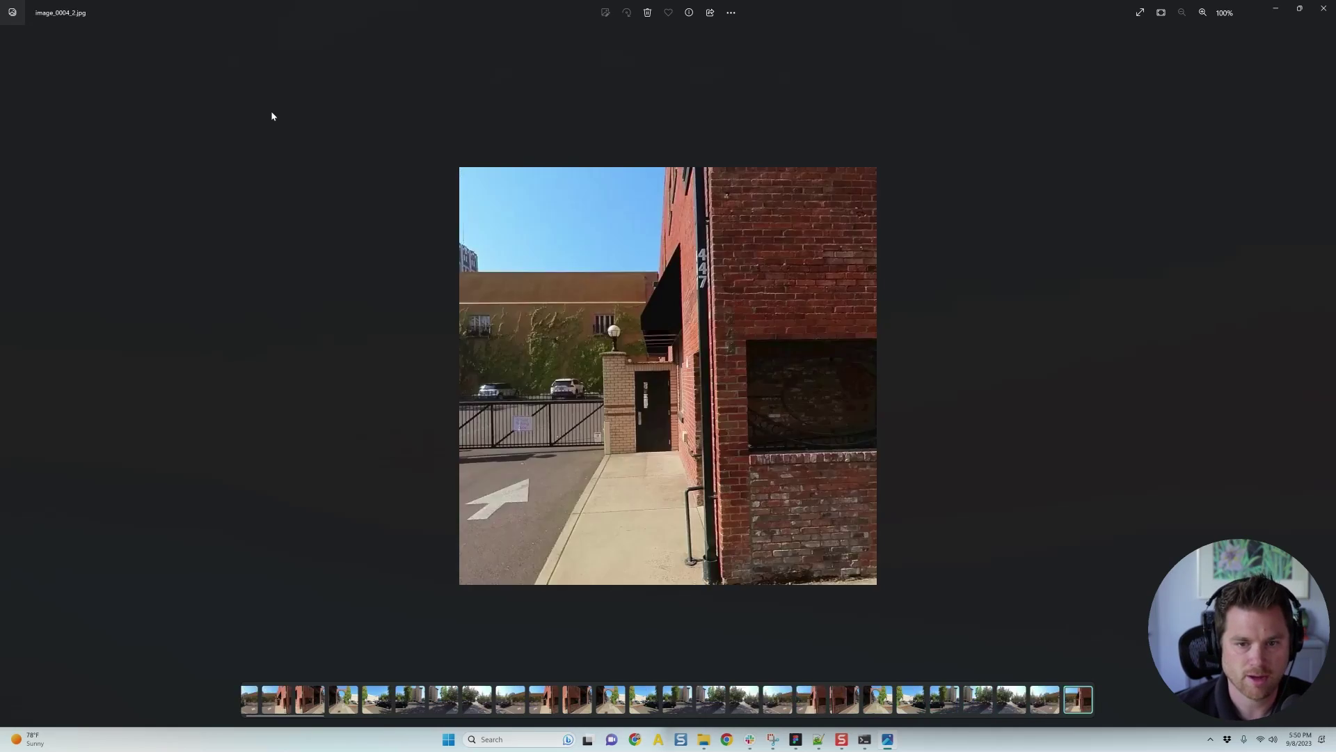
key(Right)
key(Right)
key(Right)
key(Right)
key(Right)
key(Right)
key(Right)
key(Right)
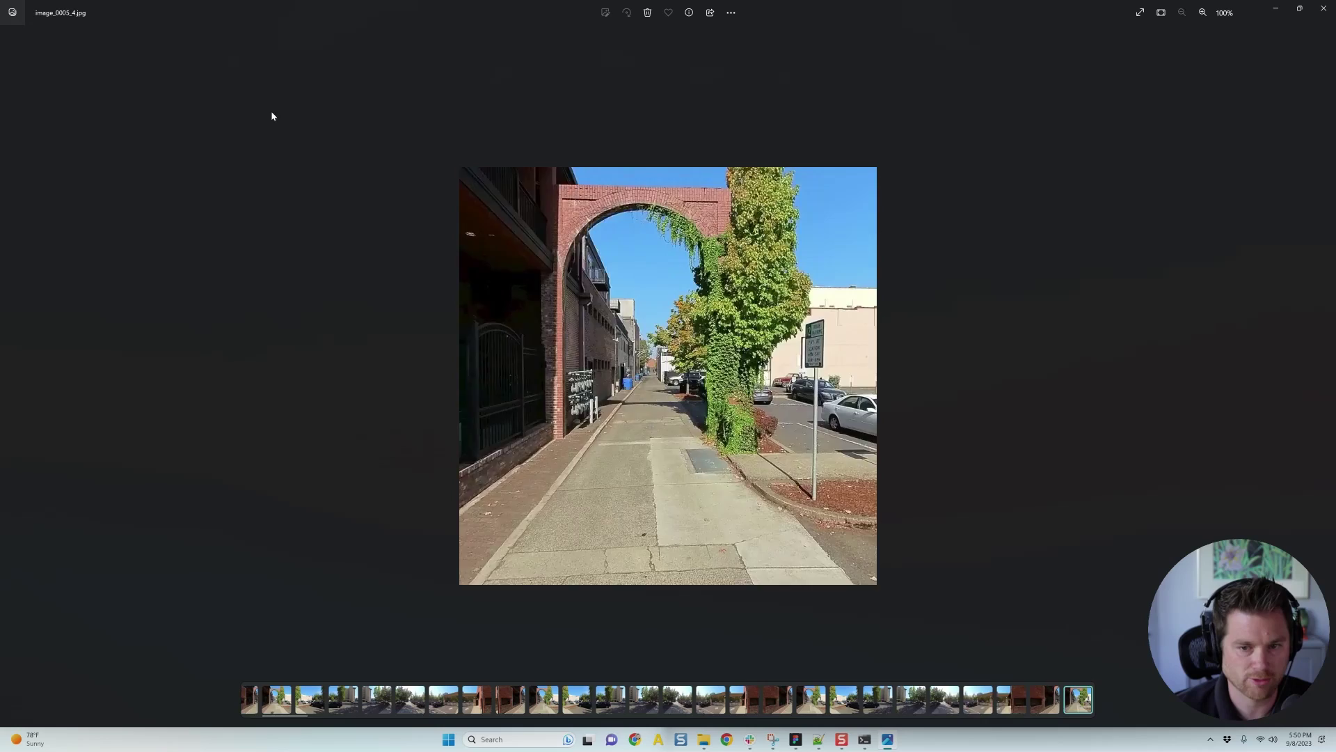
key(Right)
key(Right)
key(Right)
key(Right)
key(Right)
key(Right)
key(Right)
key(Right)
key(Right)
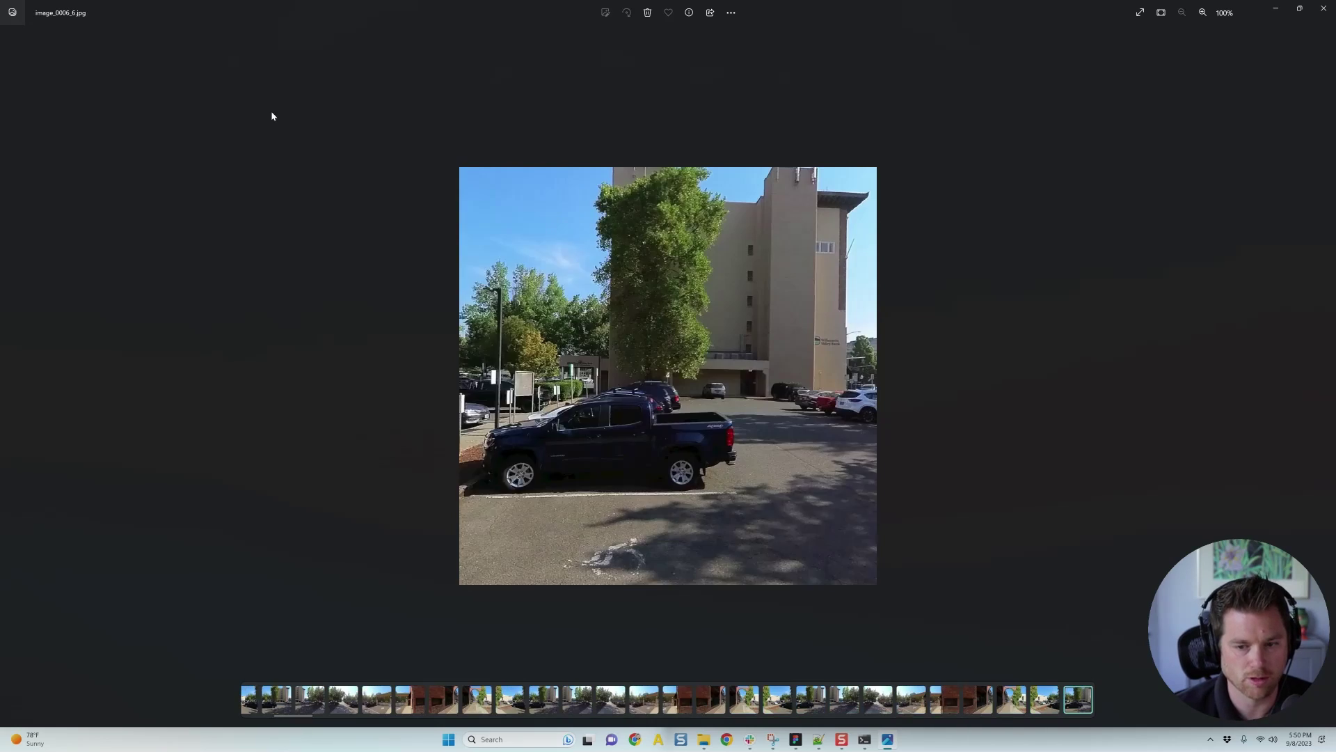
key(Right)
key(Right)
key(Right)
key(Right)
key(Right)
key(Right)
key(Right)
key(Right)
key(Right)
key(Right)
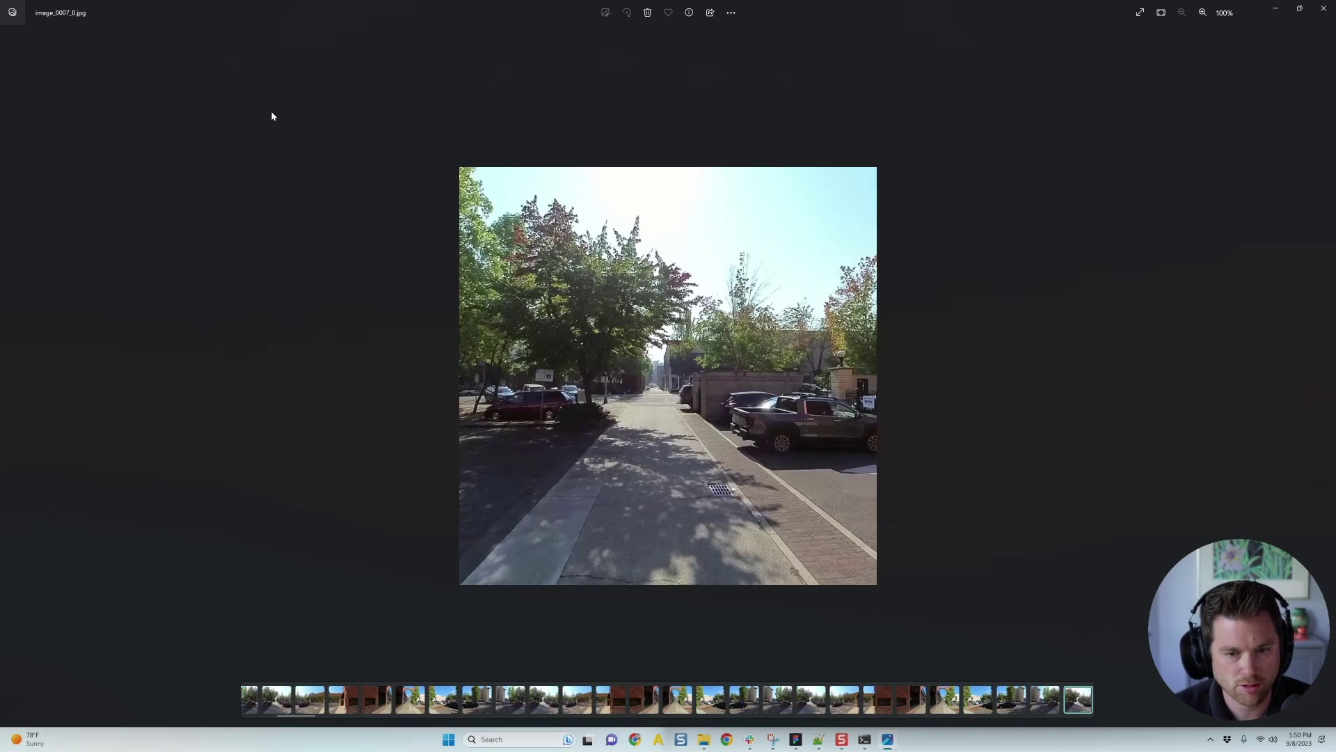
key(Right)
key(Right)
key(Right)
key(Right)
key(Right)
key(Right)
key(Right)
key(Right)
key(Right)
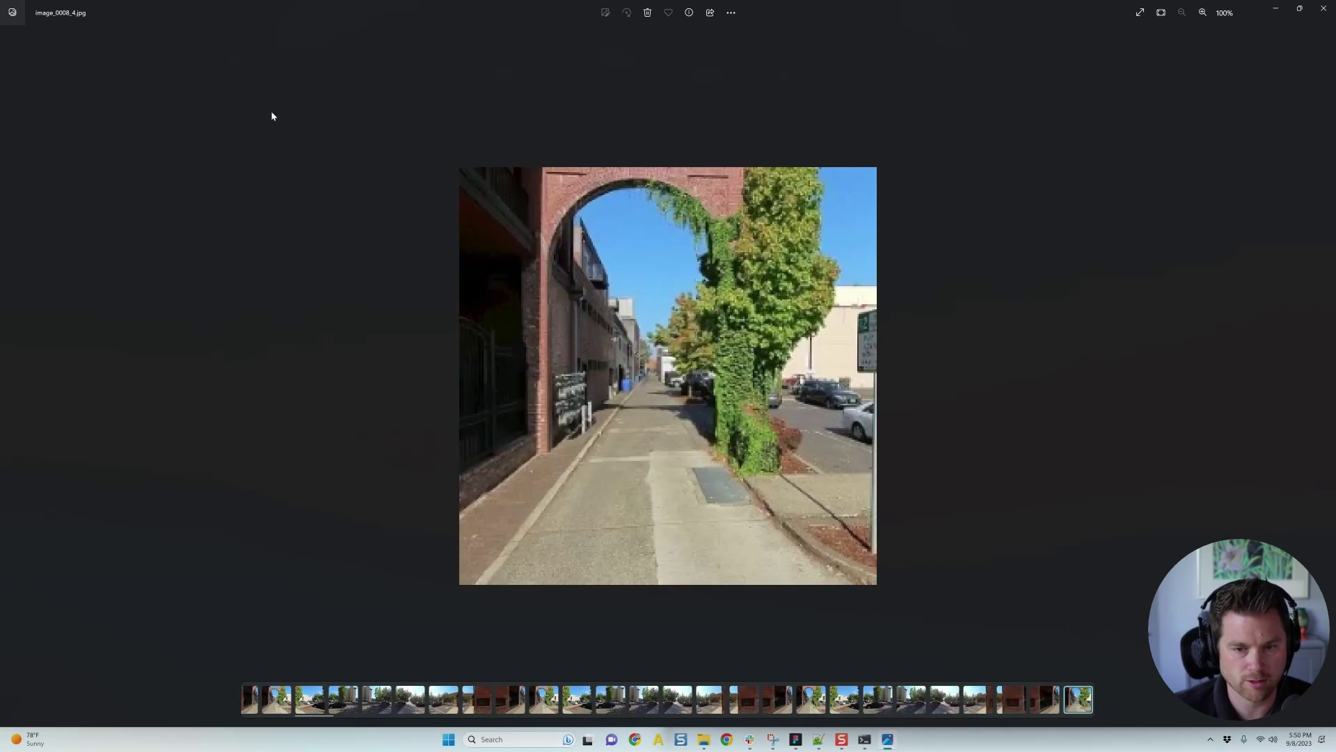
key(Right)
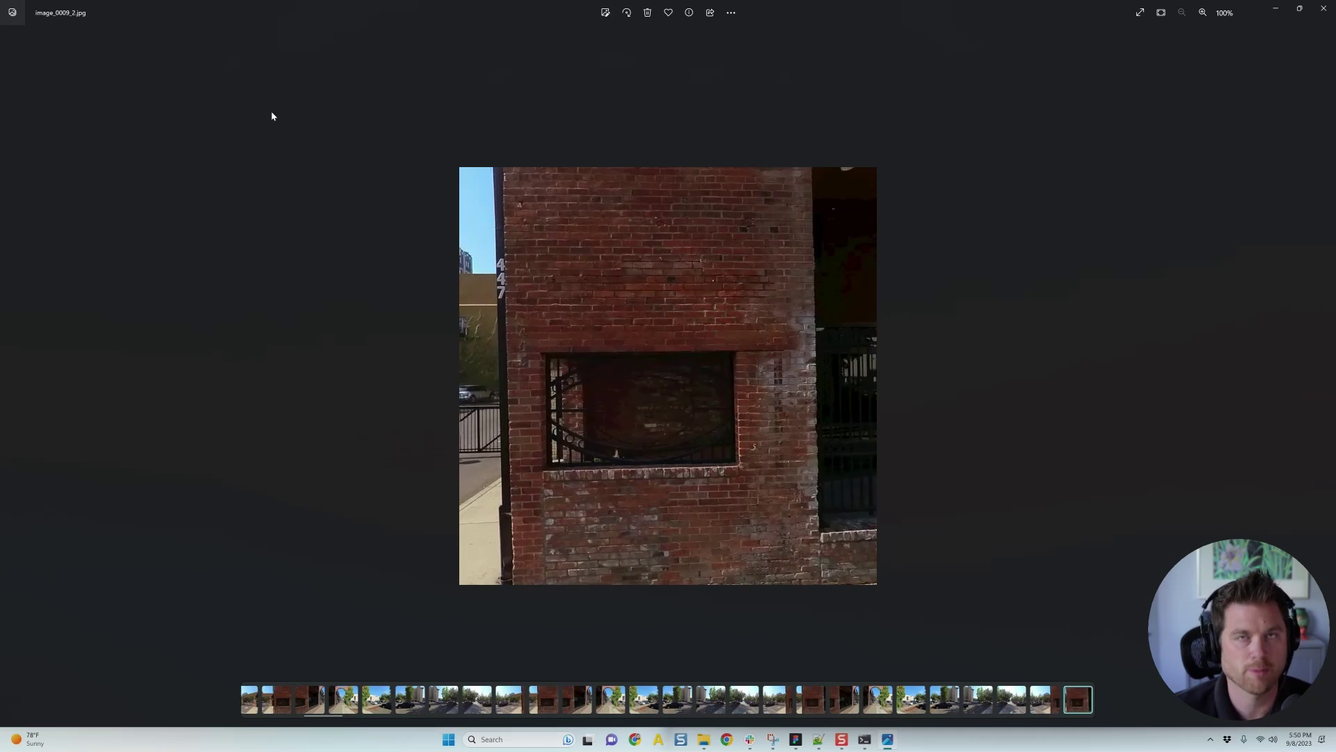
key(Right)
key(Right)
key(Right)
key(Right)
key(Right)
key(Right)
key(Right)
key(Right)
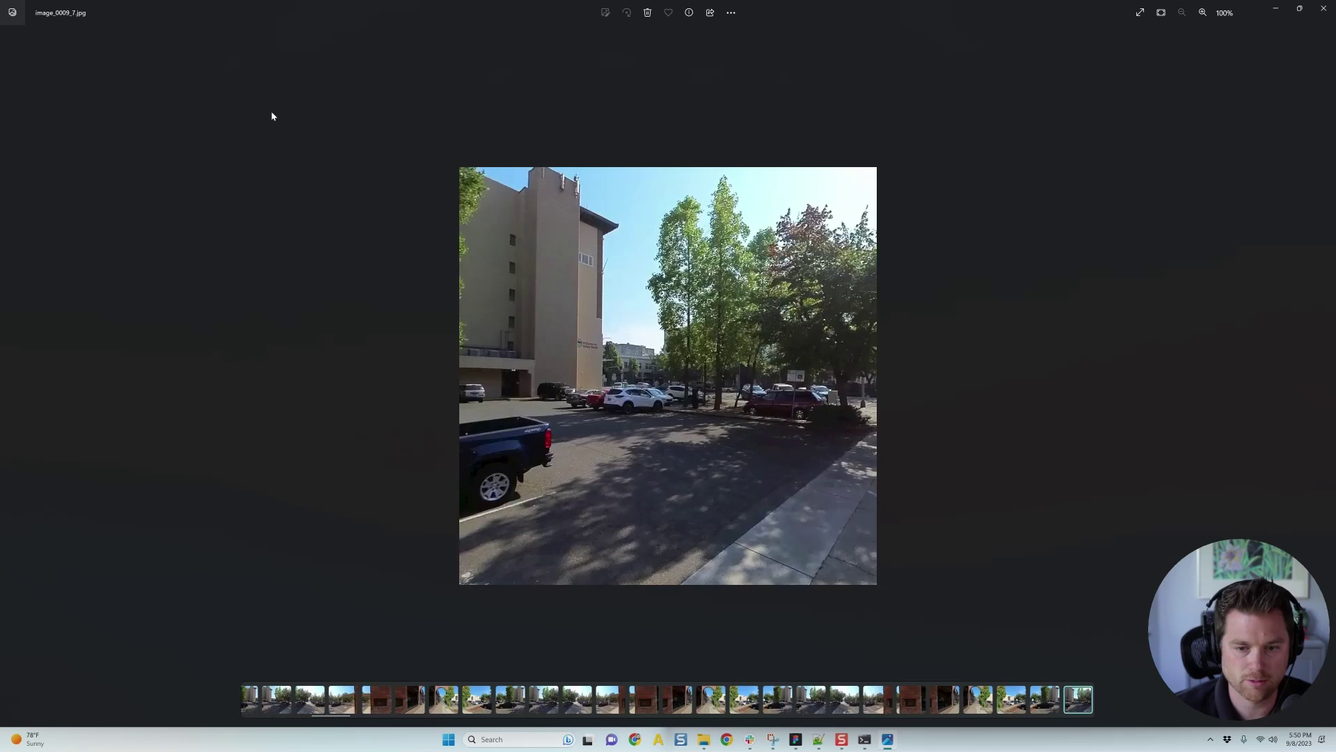
key(Right)
key(Right)
key(Right)
key(Right)
key(Right)
key(Right)
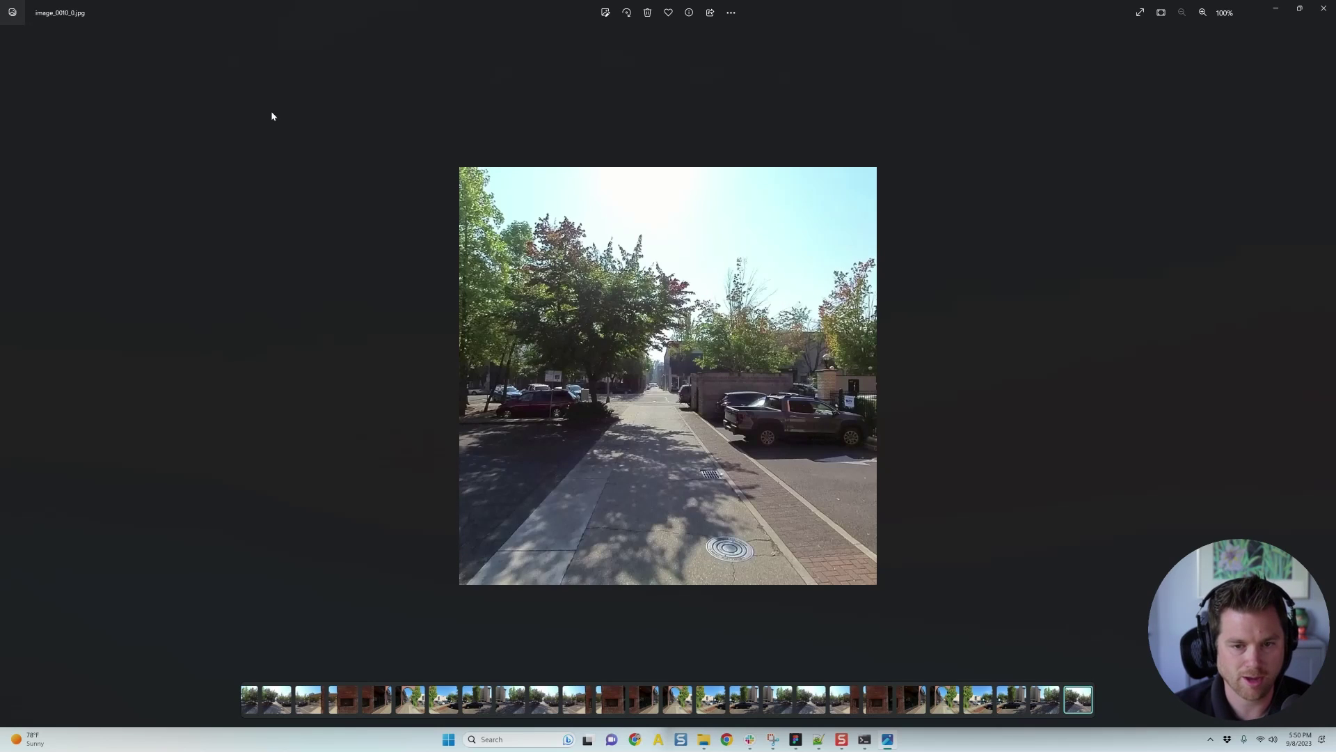
key(Right)
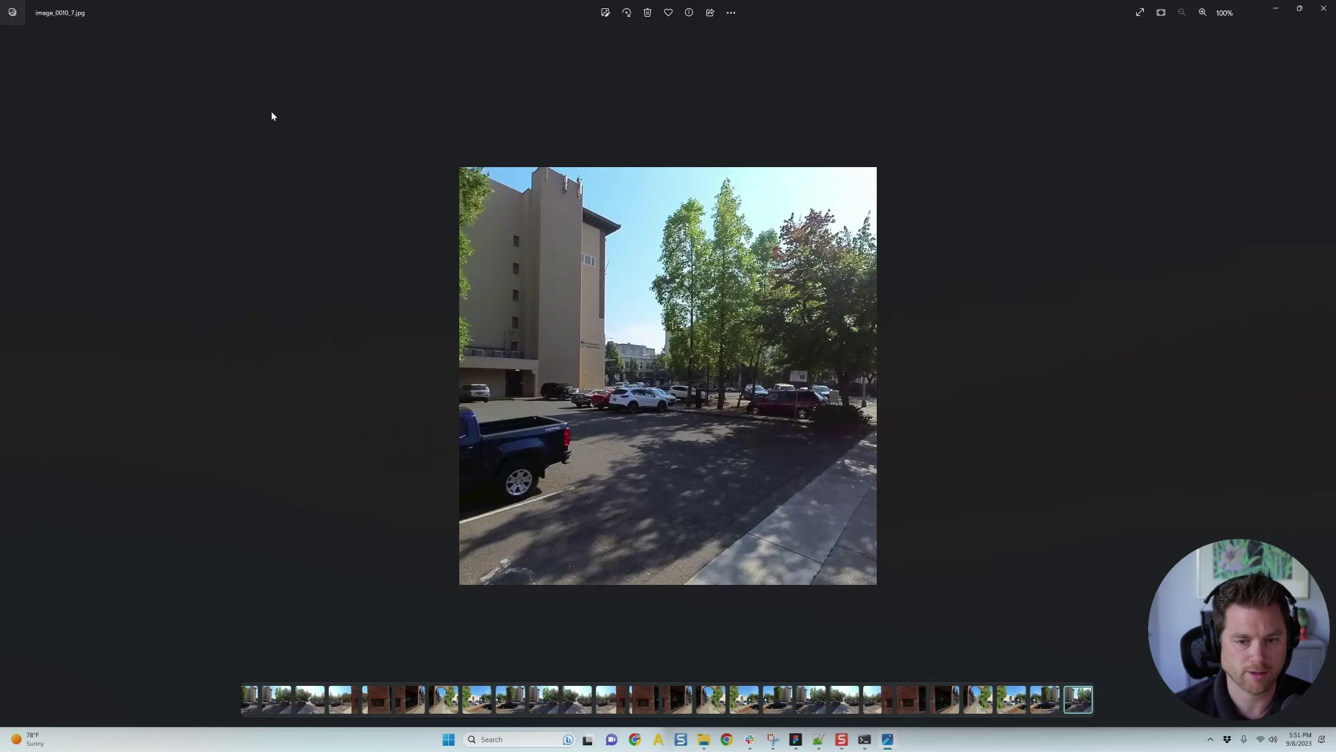
key(Right)
key(Right)
key(Right)
key(Right)
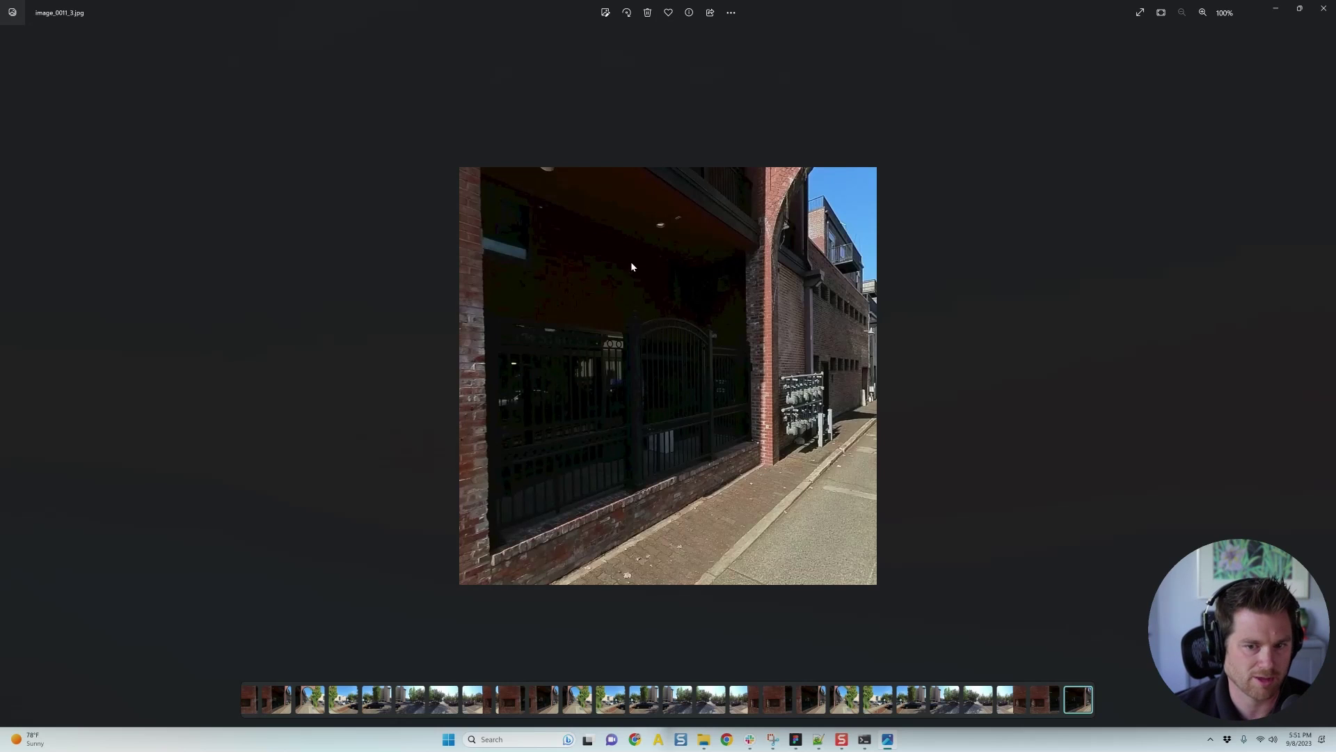
key(Right)
key(Right)
key(Right)
key(Right)
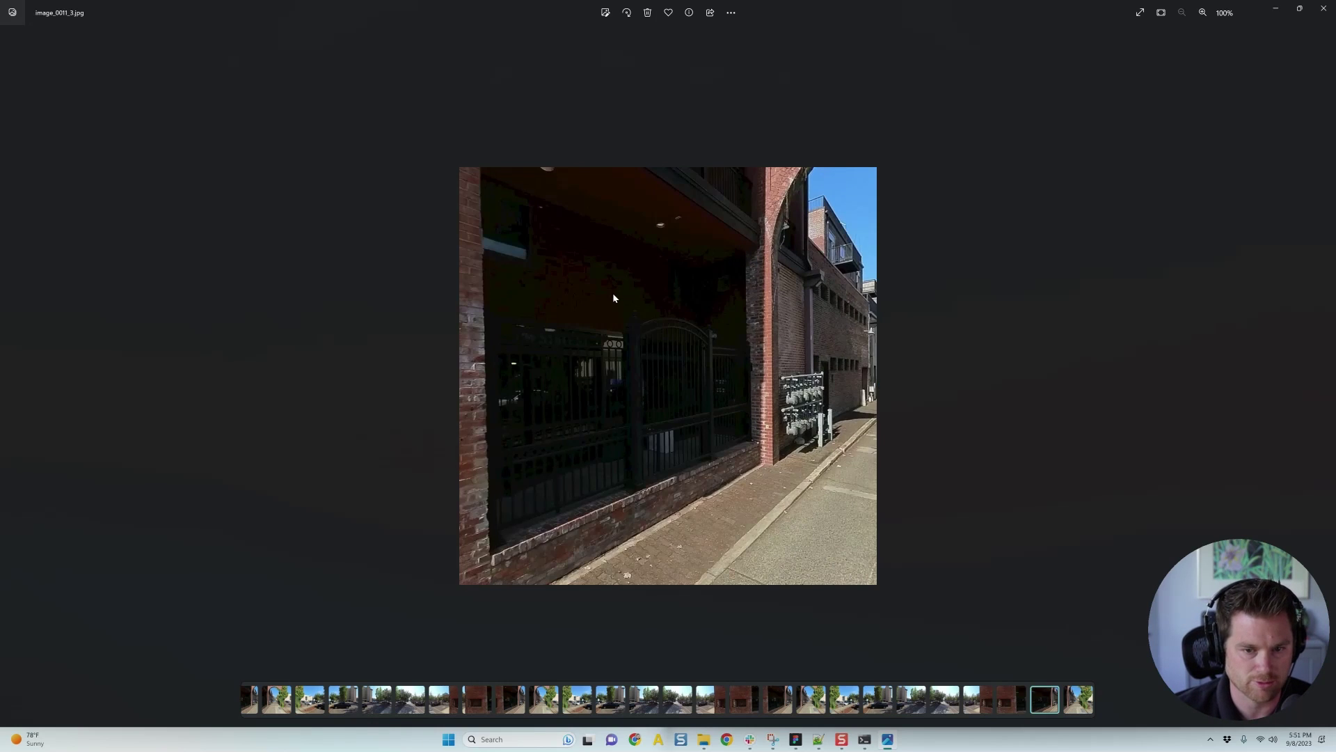
key(Right)
key(Right)
key(Right)
key(Right)
key(Right)
key(Right)
key(Right)
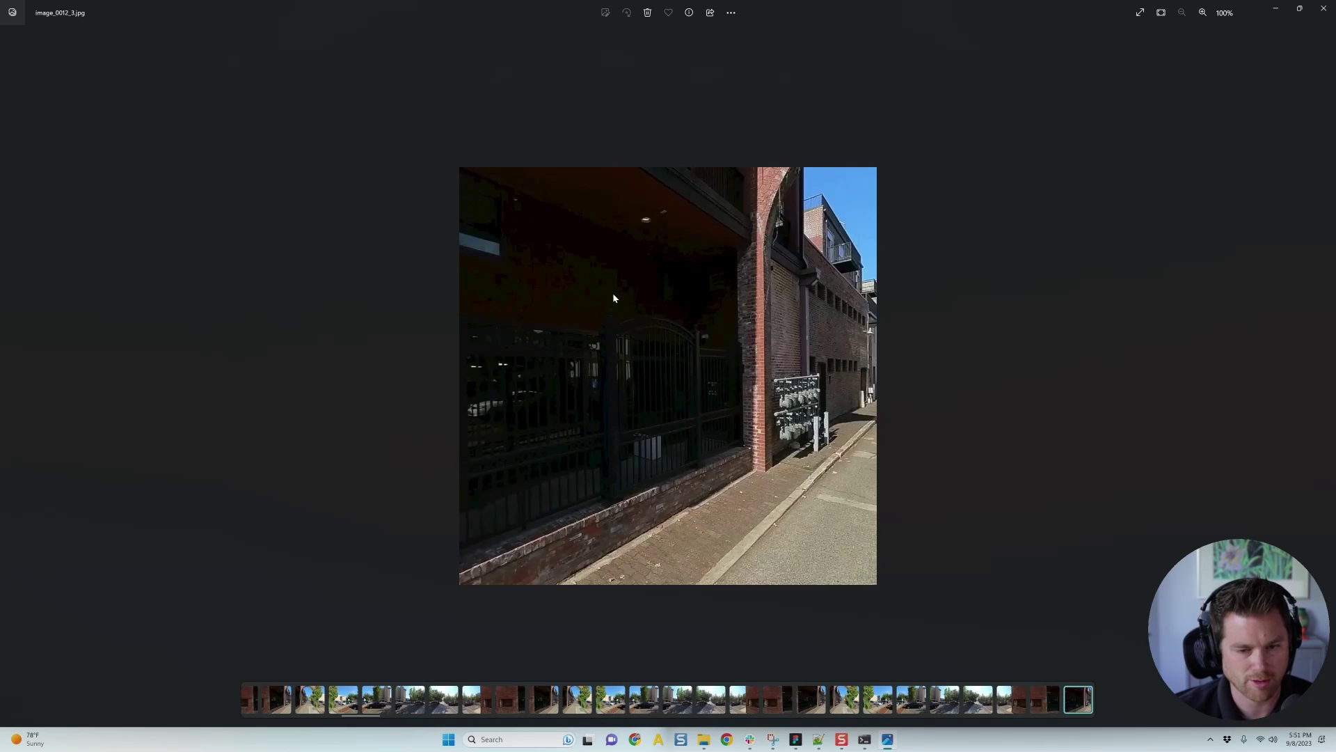
key(Right)
key(Right)
key(Right)
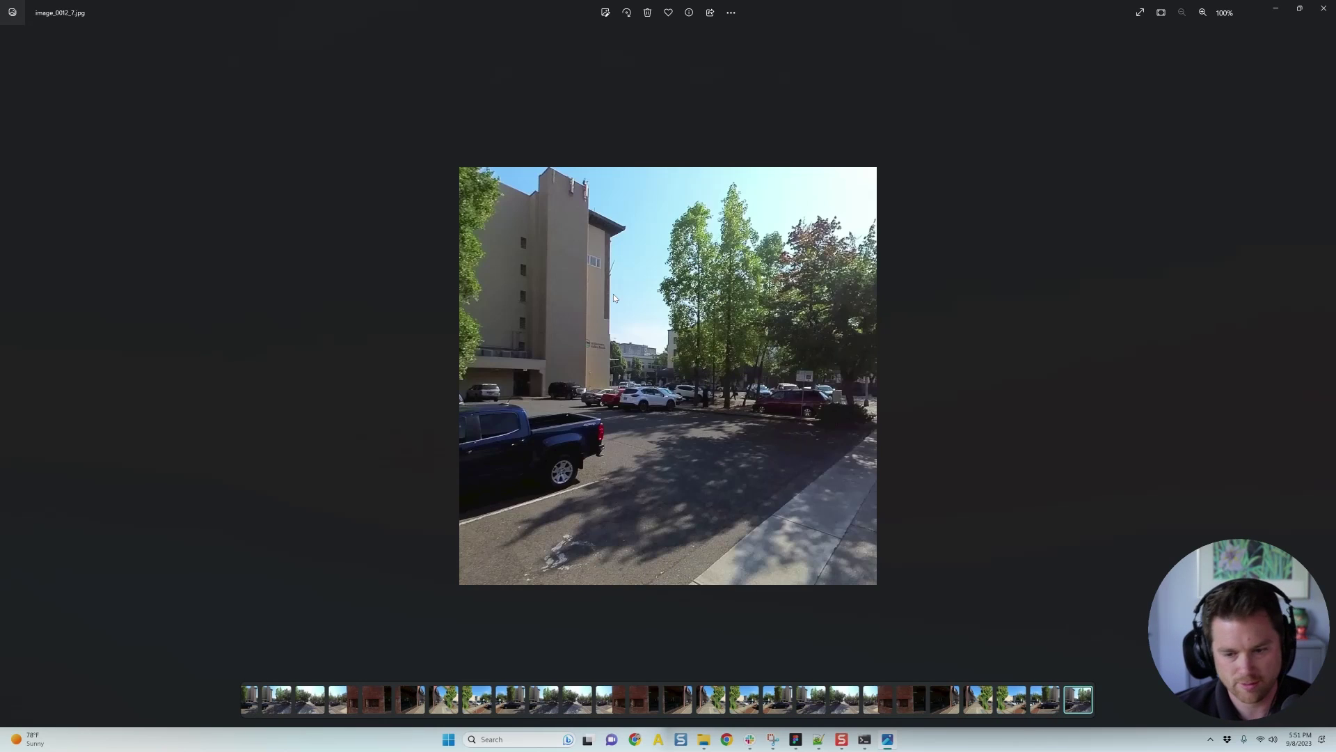